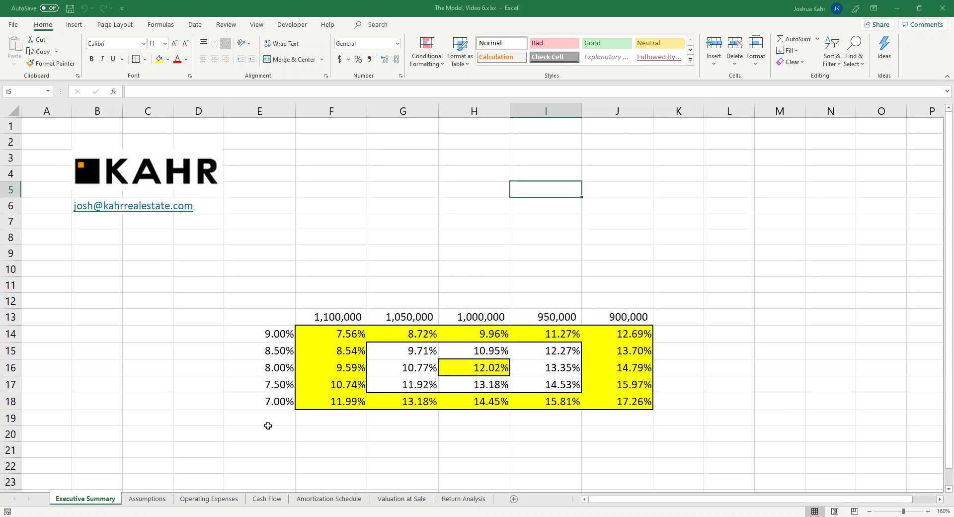
Step: Review the building's square footage and rent per square foot inputs on the Assumptions sheet
{"action": "left_click", "coordinate": [158, 498]}
{"action": "left_click", "coordinate": [333, 314]}
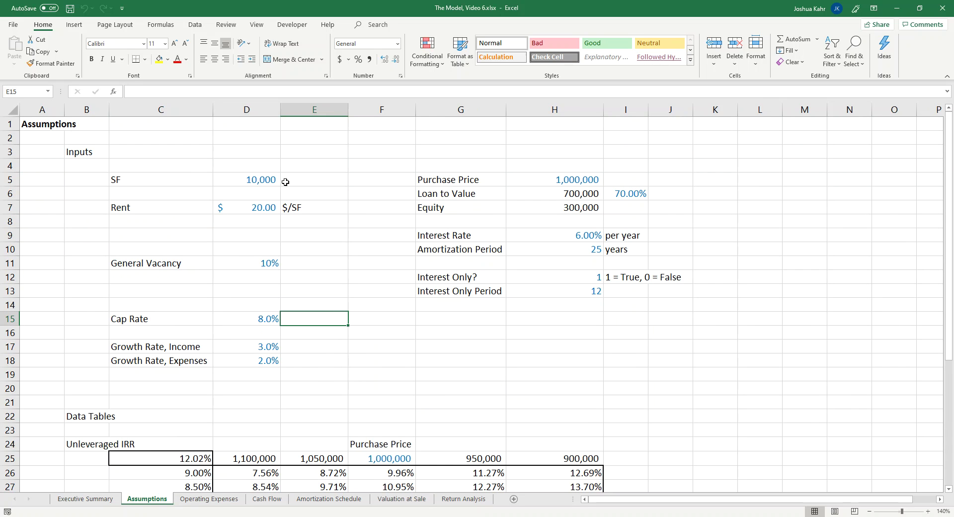
{"action": "left_click_drag", "start_coordinate": [305, 206], "coordinate": [266, 205]}
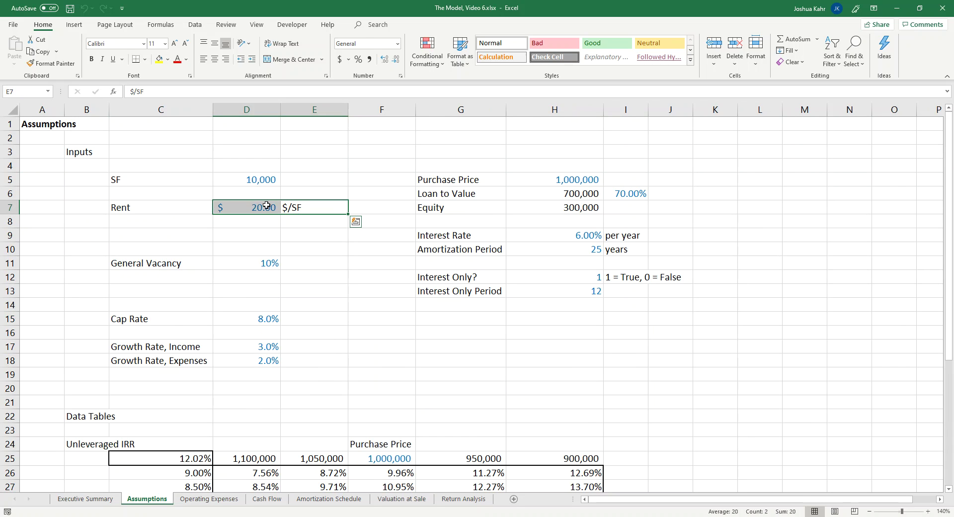
{"action": "left_click", "coordinate": [245, 184]}
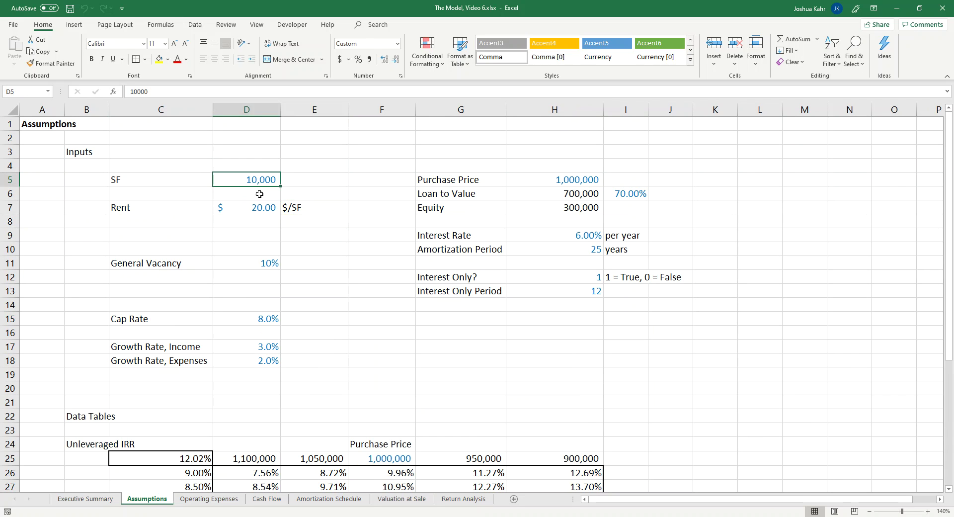
Step: Examine the Potential Gross Revenue row across years 1 to 6 on the Cash Flow sheet
{"action": "left_click", "coordinate": [274, 502]}
{"action": "left_click", "coordinate": [475, 264]}
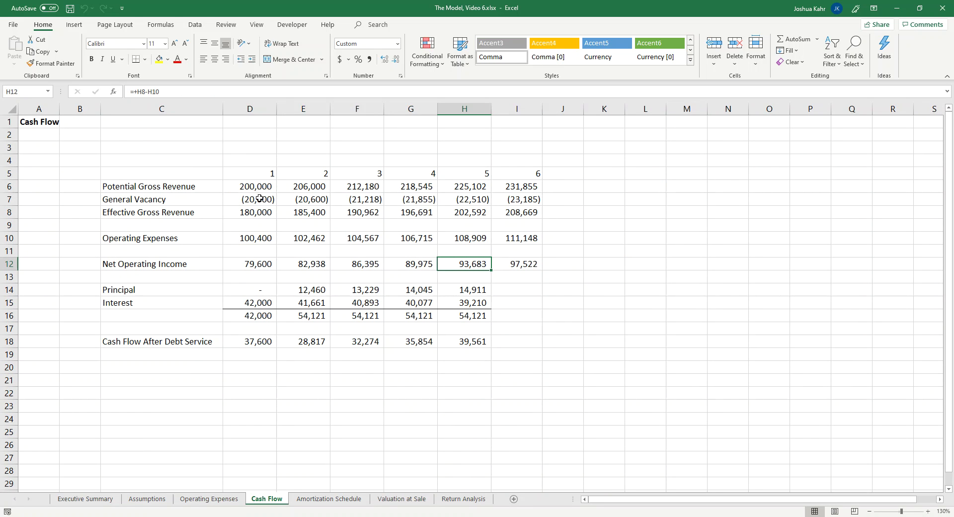
{"action": "left_click_drag", "start_coordinate": [263, 192], "coordinate": [494, 190]}
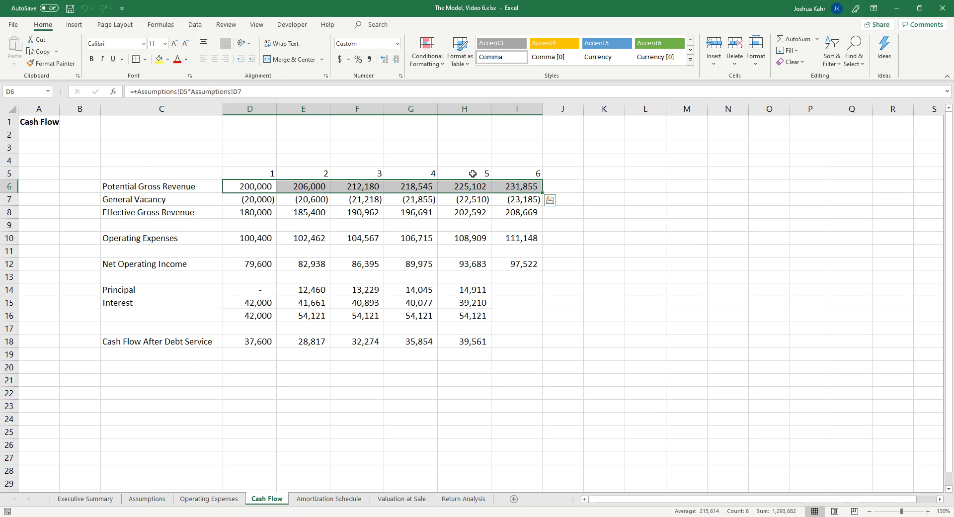
{"action": "left_click", "coordinate": [320, 251]}
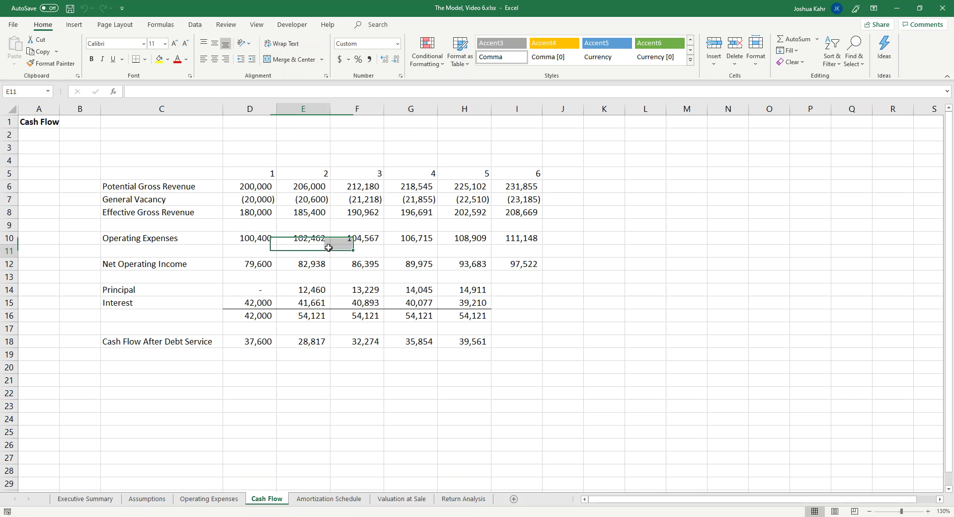
Step: Insert a new worksheet before the Cash Flow sheet and name it Rent Roll
{"action": "right_click", "coordinate": [267, 498]}
{"action": "left_click", "coordinate": [297, 364]}
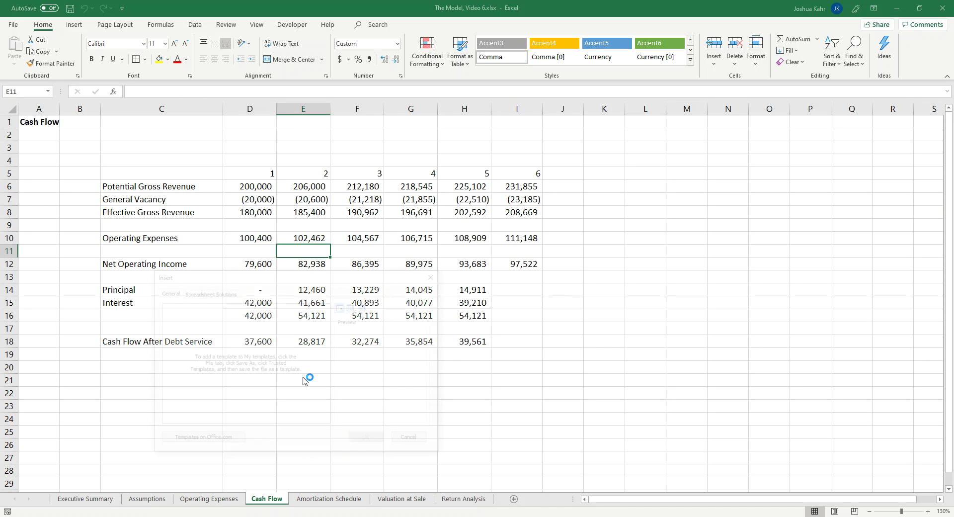
{"action": "left_click", "coordinate": [369, 441]}
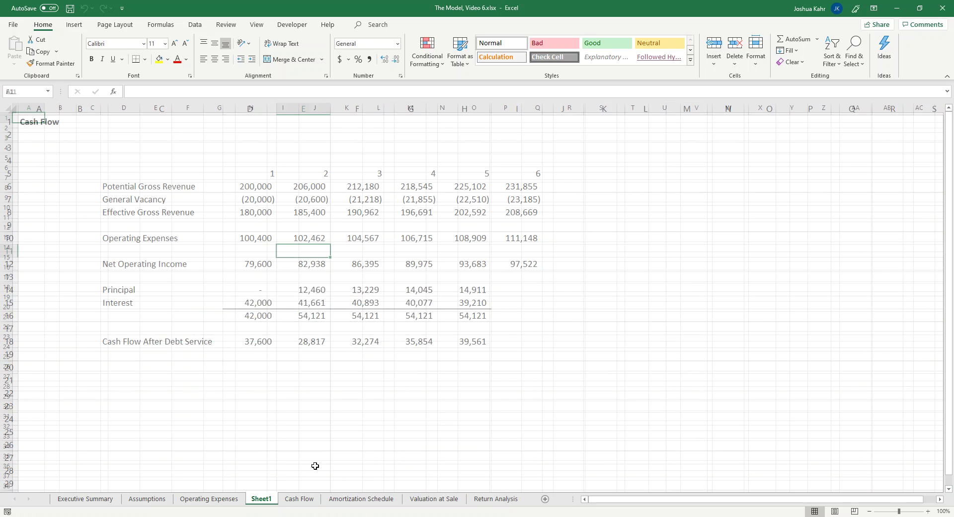
{"action": "double_click", "coordinate": [273, 501]}
{"action": "type", "text": "Rent Roll"}
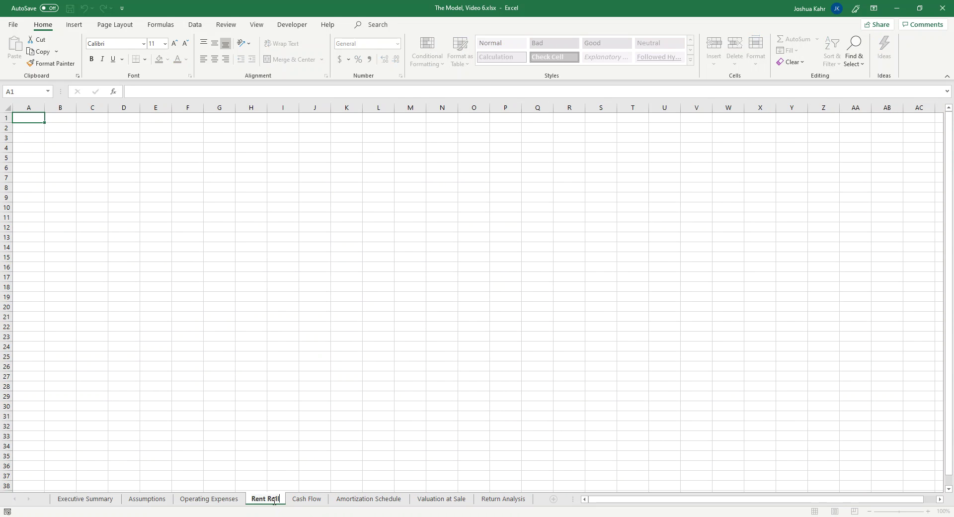
Step: Enter the title "Rent Roll" in cell A1 of the new sheet
{"action": "left_click_drag", "start_coordinate": [77, 195], "coordinate": [80, 188]}
{"action": "key", "text": "Up"}
{"action": "key", "text": "Up"}
{"action": "key", "text": "Up"}
{"action": "key", "text": "Up"}
{"action": "key", "text": "Up"}
{"action": "key", "text": "Up"}
{"action": "key", "text": "Up"}
{"action": "key", "text": "Up"}
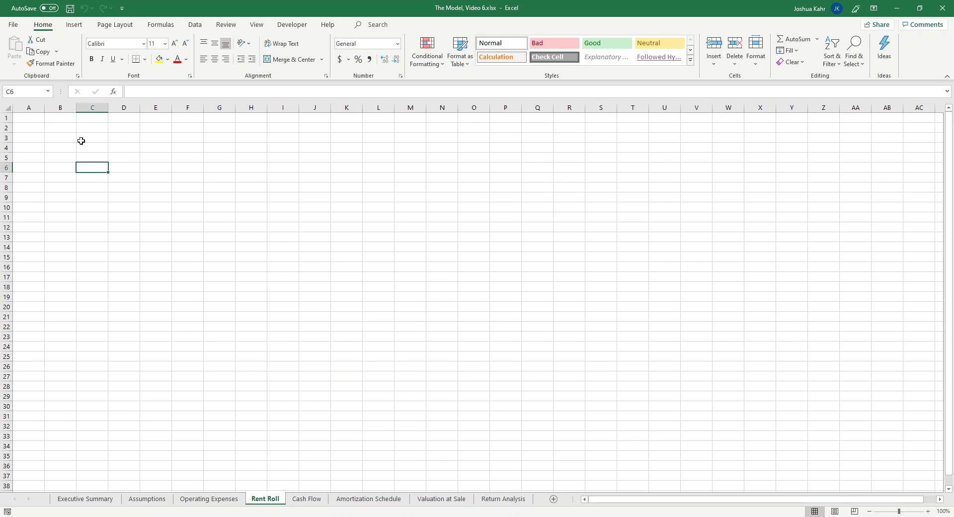
{"action": "key", "text": "Left"}
{"action": "key", "text": "Left"}
{"action": "type", "text": "Rent "}
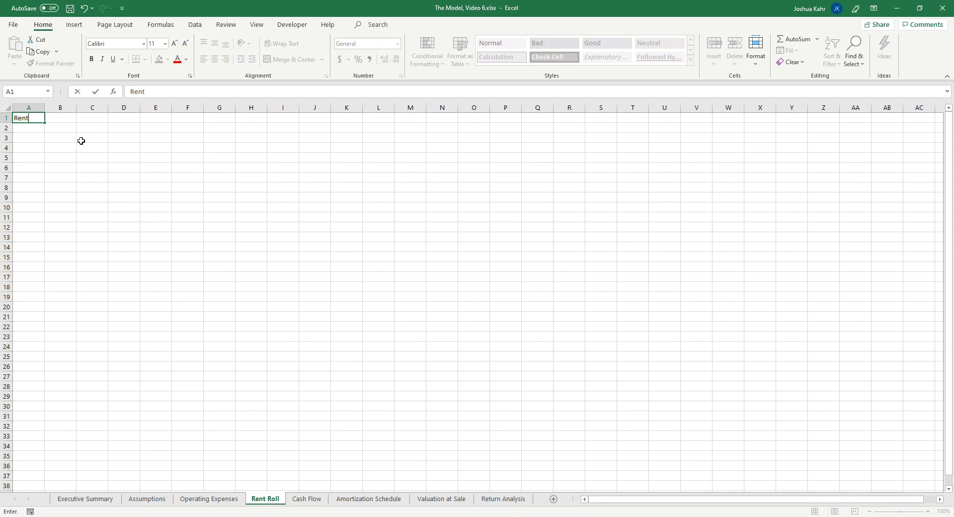
{"action": "type", "text": "Roll"}
{"action": "key", "text": "Return"}
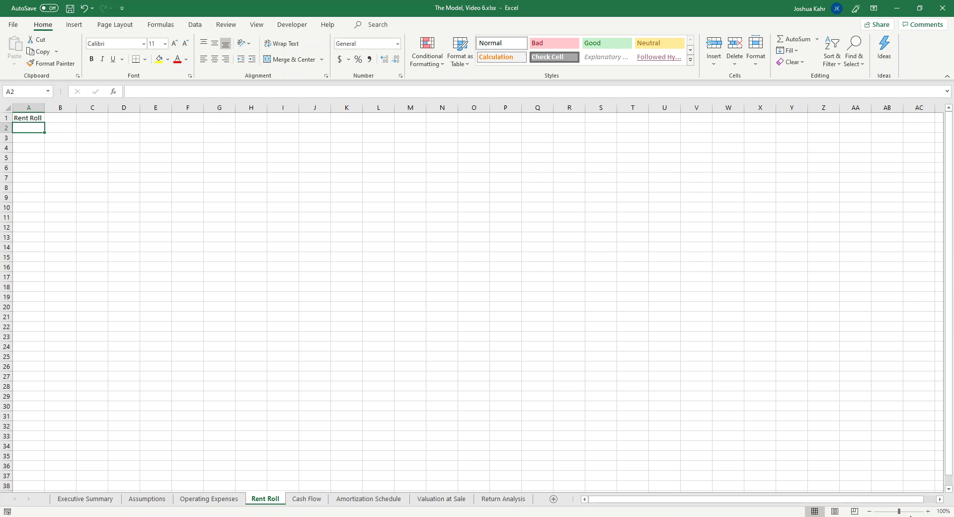
Step: Make the Rent Roll title in cell A1 bold
{"action": "scroll", "coordinate": [936, 512], "scroll_direction": "up", "scroll_amount": 4}
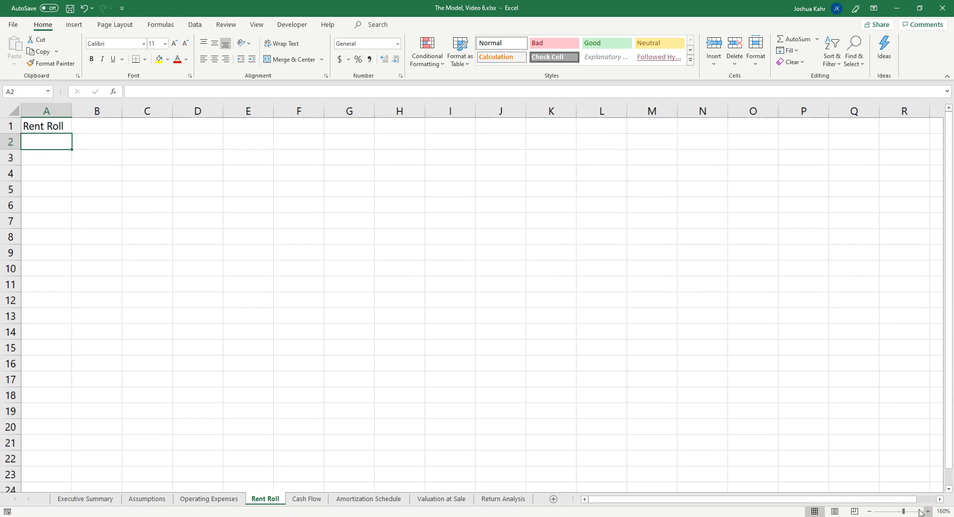
{"action": "left_click", "coordinate": [228, 235]}
{"action": "key", "text": "Up"}
{"action": "key", "text": "Up"}
{"action": "key", "text": "Up"}
{"action": "key", "text": "Up"}
{"action": "key", "text": "Up"}
{"action": "key", "text": "Up"}
{"action": "key", "text": "Up"}
{"action": "key", "text": "Left"}
{"action": "key", "text": "Left"}
{"action": "key", "text": "Left"}
{"action": "key", "text": "Left"}
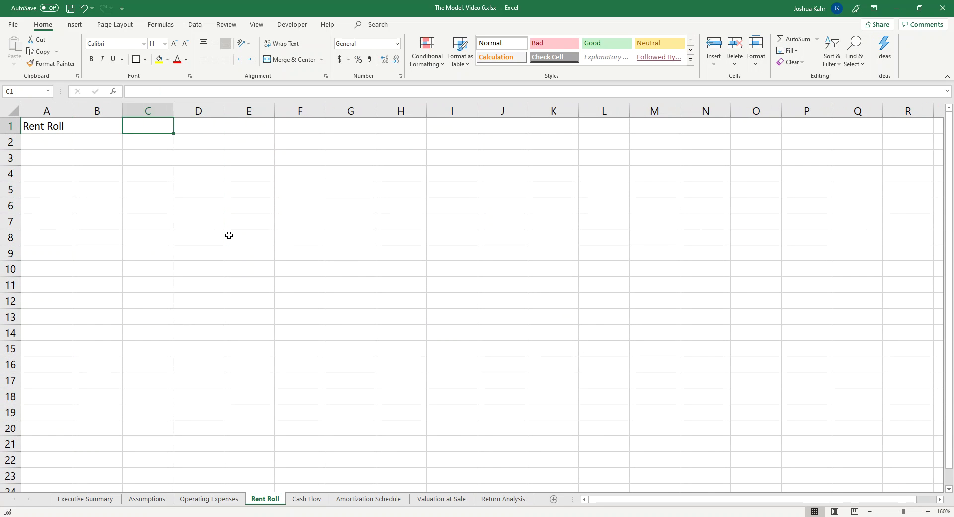
{"action": "key", "text": "ctrl+b"}
Step: Label cell B3 as Total SF and link C3 to the SF input in Assumptions cell D5
{"action": "key", "text": "Down"}
{"action": "key", "text": "Down"}
{"action": "key", "text": "Right"}
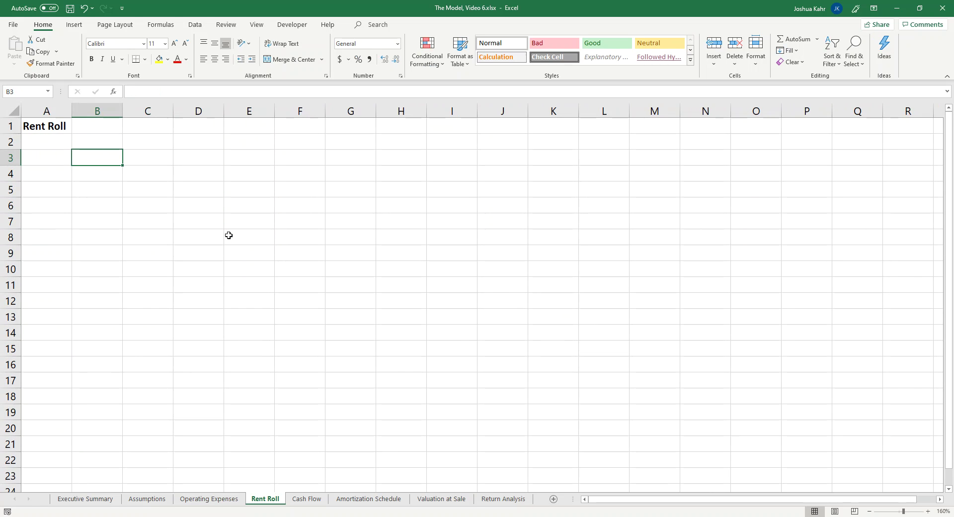
{"action": "type", "text": "Total SF"}
{"action": "key", "text": "Right"}
{"action": "type", "text": "+"}
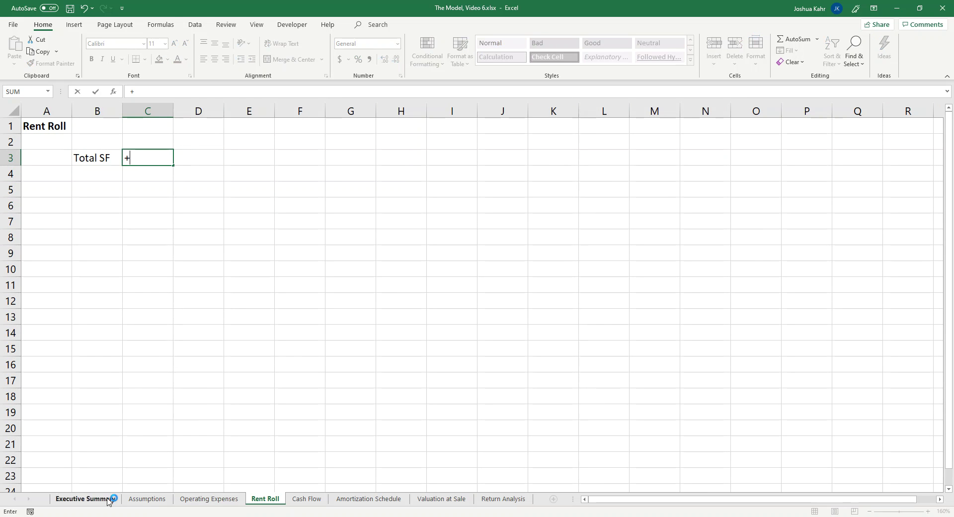
{"action": "left_click", "coordinate": [127, 499]}
{"action": "left_click", "coordinate": [253, 182]}
{"action": "key", "text": "Return"}
Step: Format the total square footage in C3 with a thousands separator and no decimals
{"action": "left_click", "coordinate": [166, 157]}
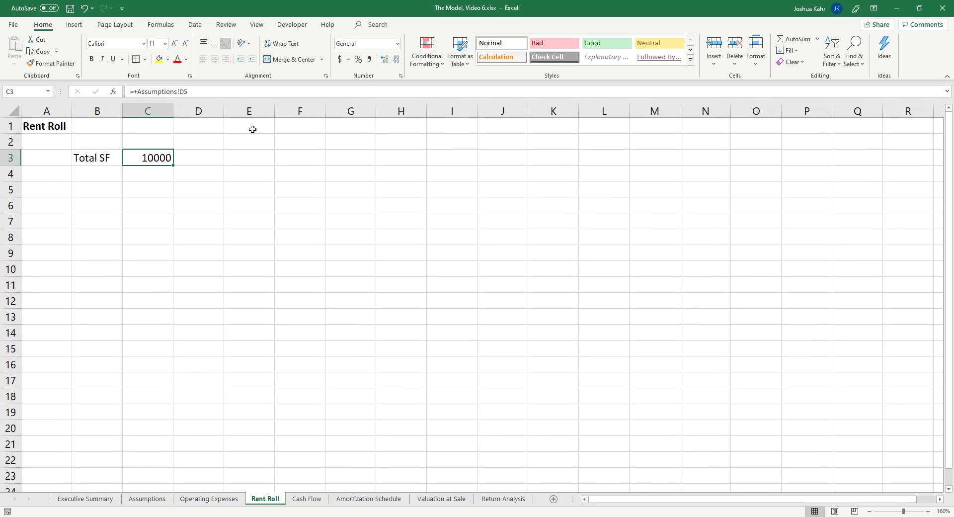
{"action": "left_click", "coordinate": [369, 59]}
{"action": "left_click", "coordinate": [395, 60]}
{"action": "left_click", "coordinate": [396, 59]}
Step: Enter the label "Tenant 1" in cell B7
{"action": "left_click", "coordinate": [85, 218]}
{"action": "type", "text": "Tenn"}
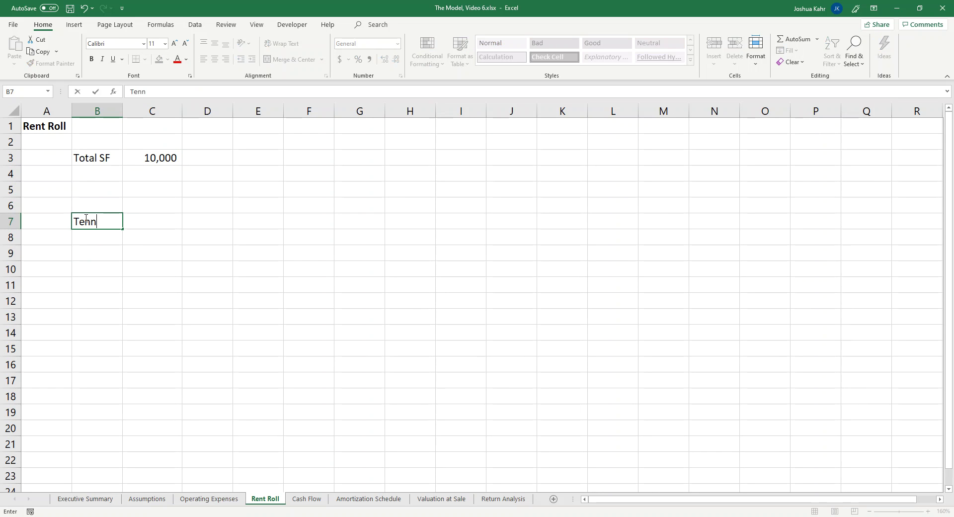
{"action": "key", "text": "BackSpace"}
{"action": "type", "text": "ant 1"}
{"action": "key", "text": "Return"}
{"action": "key", "text": "Right"}
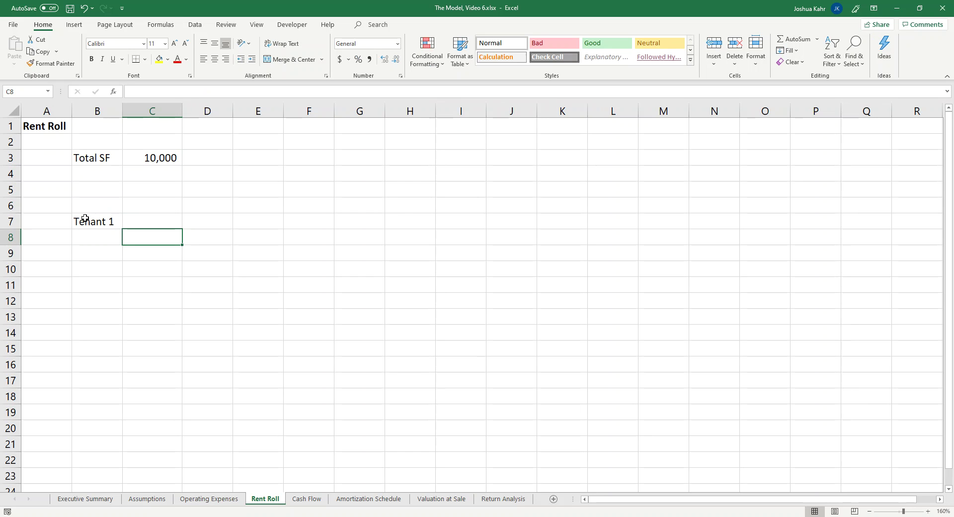
{"action": "key", "text": "Left"}
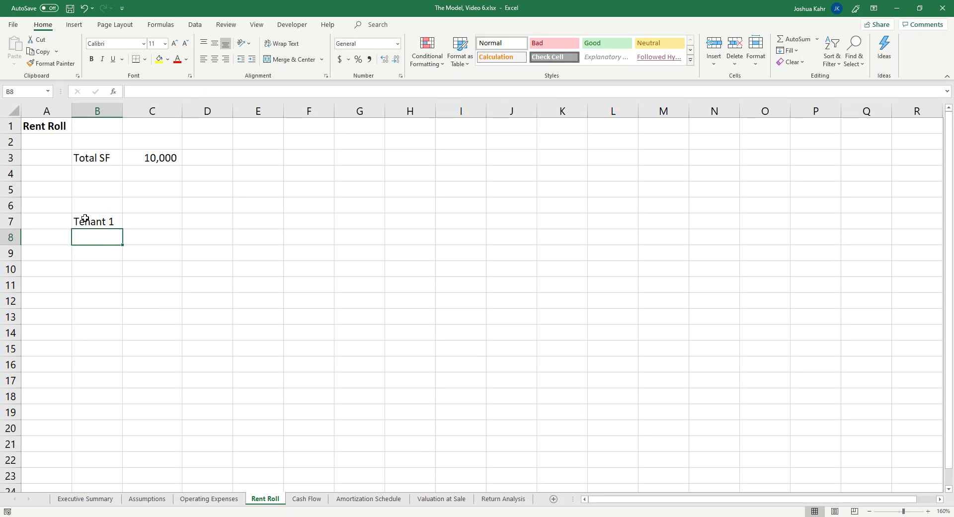
Step: Enter the label "Month" below Tenant 1 and move it down to cell B11
{"action": "type", "text": "Month"}
{"action": "key", "text": "ctrl+Return"}
{"action": "key", "text": "ctrl+x"}
{"action": "key", "text": "Down"}
{"action": "key", "text": "Down"}
{"action": "key", "text": "Down"}
{"action": "key", "text": "ctrl+v"}
Step: Enter the label "Current Rent" in cell B8, directly below Tenant 1
{"action": "key", "text": "Up"}
{"action": "key", "text": "Up"}
{"action": "key", "text": "Up"}
{"action": "type", "text": "Start"}
{"action": "key", "text": "BackSpace"}
{"action": "key", "text": "BackSpace"}
{"action": "key", "text": "BackSpace"}
{"action": "key", "text": "BackSpace"}
{"action": "key", "text": "BackSpace"}
{"action": "type", "text": "Current Rent"}
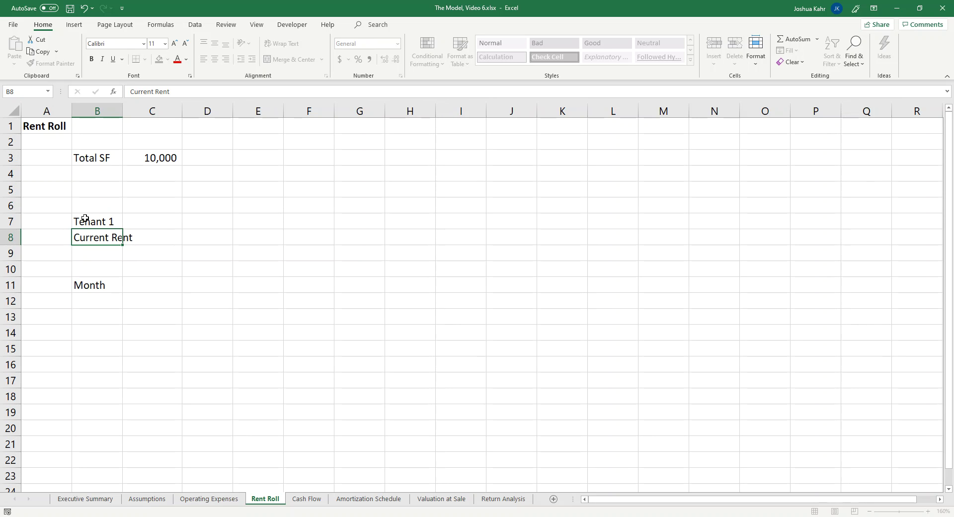
Step: Enter a currency-formatted current rent of 20 in C8 with the unit $/SF in D8, and widen column B to fit its label
{"action": "key", "text": "Right"}
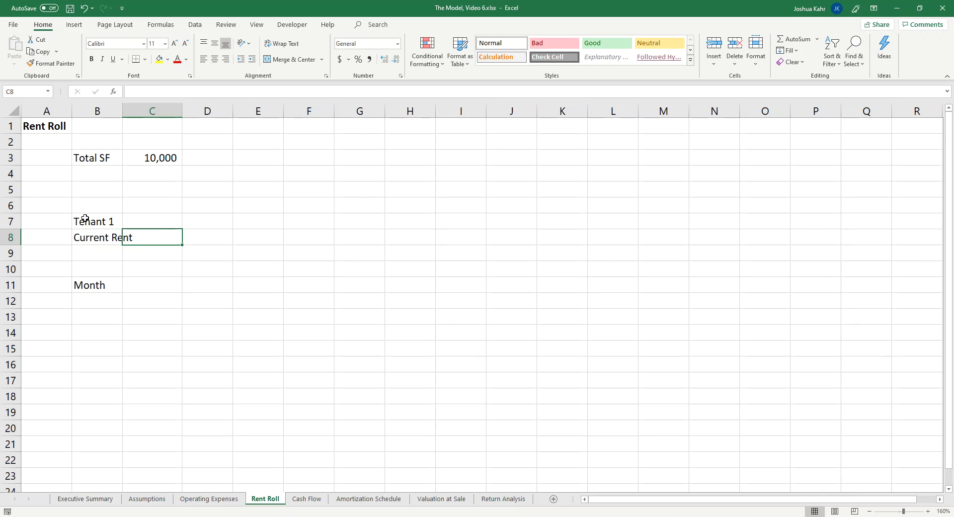
{"action": "type", "text": "20"}
{"action": "key", "text": "Return"}
{"action": "key", "text": "Up"}
{"action": "left_click", "coordinate": [340, 59]}
{"action": "left_click", "coordinate": [225, 248]}
{"action": "type", "text": "$/SF"}
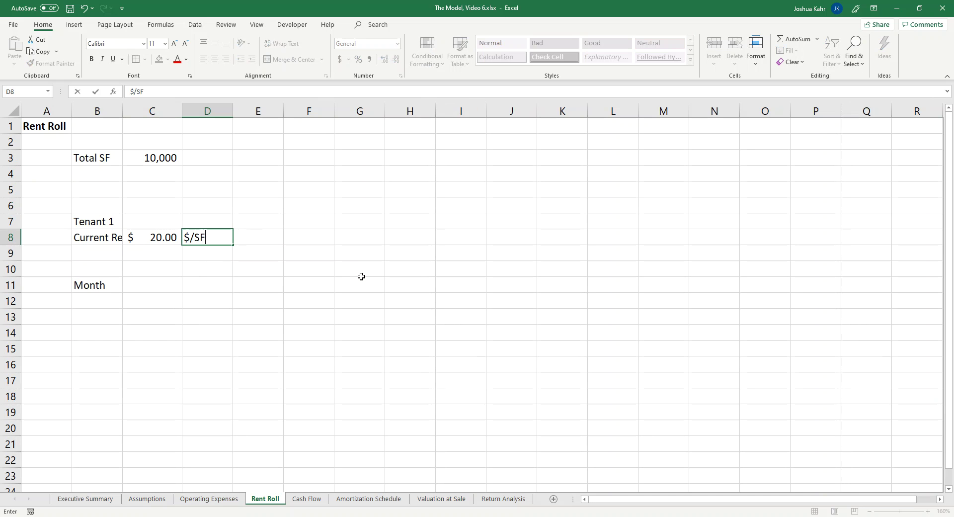
{"action": "key", "text": "Return"}
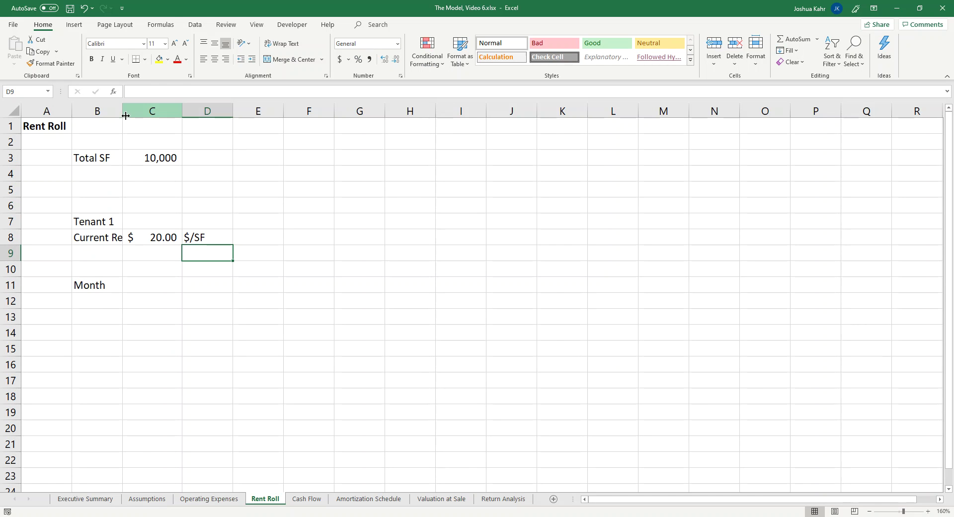
{"action": "left_click_drag", "start_coordinate": [122, 111], "coordinate": [141, 110]}
Step: Enter month numbers 1, 2 and 3 in cells C11 to E11
{"action": "left_click", "coordinate": [197, 290]}
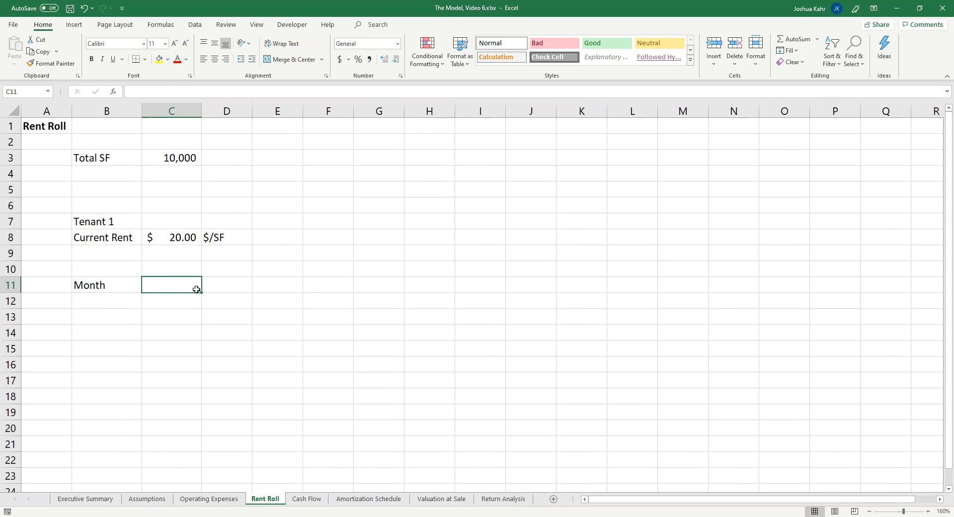
{"action": "type", "text": "1"}
{"action": "key", "text": "Tab"}
{"action": "type", "text": "2"}
{"action": "key", "text": "Tab"}
{"action": "type", "text": "3"}
{"action": "key", "text": "Tab"}
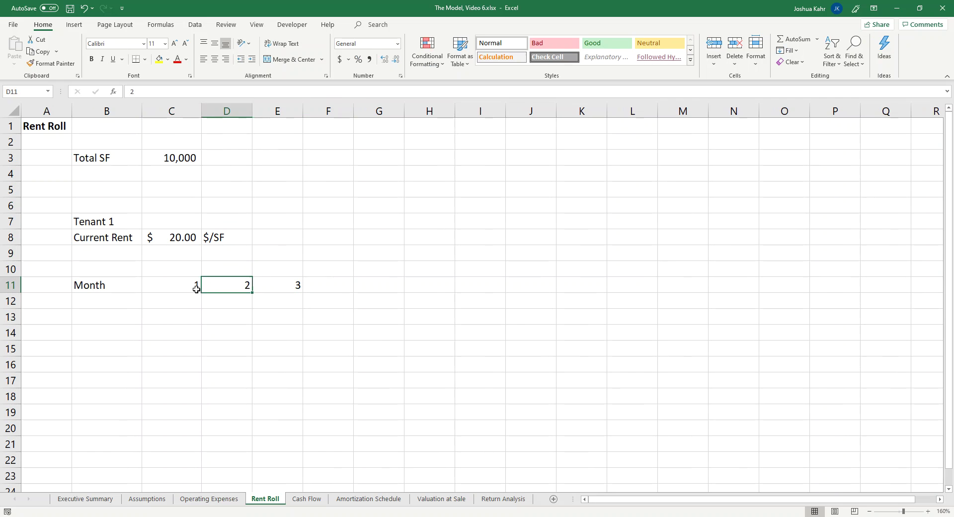
Step: Extend the month number series across row 11 and delete the surplus months at its end
{"action": "left_click", "coordinate": [196, 288]}
{"action": "left_click_drag", "start_coordinate": [196, 289], "coordinate": [55, 293]}
{"action": "left_click", "coordinate": [854, 287]}
{"action": "key", "text": "shift+Right"}
{"action": "key", "text": "Delete"}
{"action": "key", "text": "ctrl+Left"}
{"action": "key", "text": "ctrl+Left"}
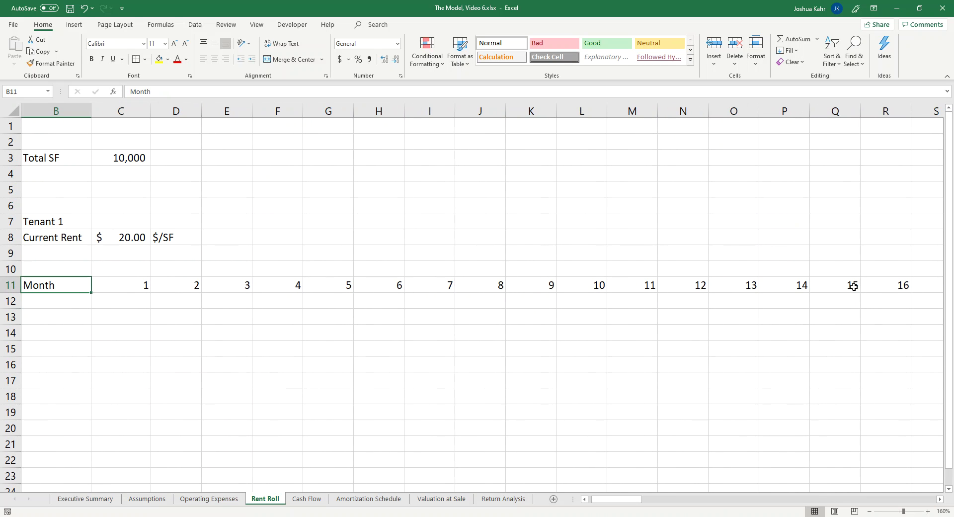
Step: Enter the label "Current Rent" in cell B12, directly below Month
{"action": "key", "text": "Down"}
{"action": "key", "text": "Down"}
{"action": "key", "text": "Up"}
{"action": "key", "text": "Up"}
{"action": "key", "text": "Down"}
{"action": "key", "text": "Down"}
{"action": "key", "text": "Left"}
{"action": "key", "text": "Right"}
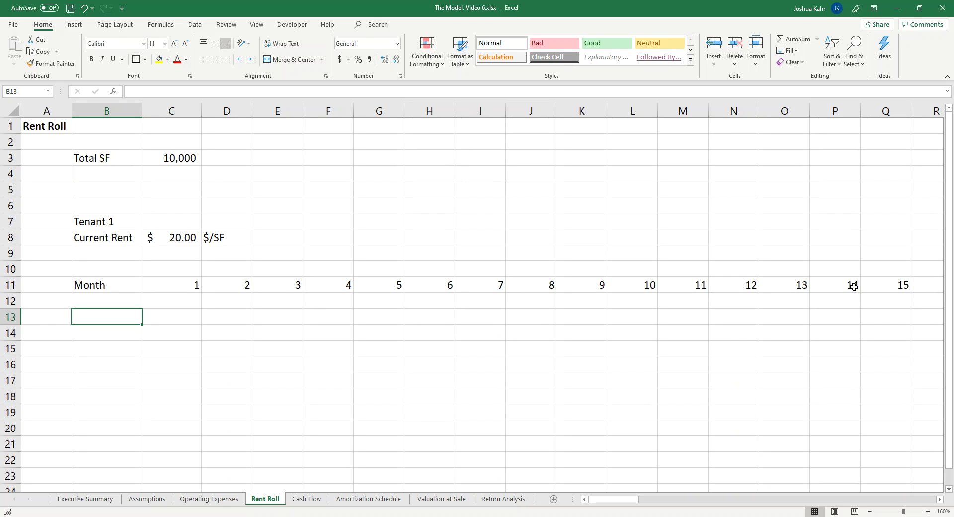
{"action": "key", "text": "Up"}
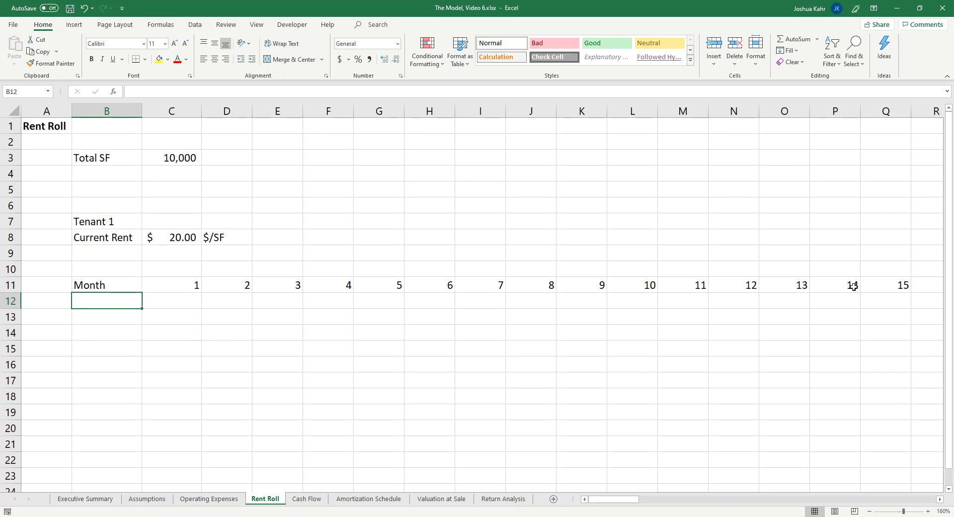
{"action": "type", "text": "Curre"}
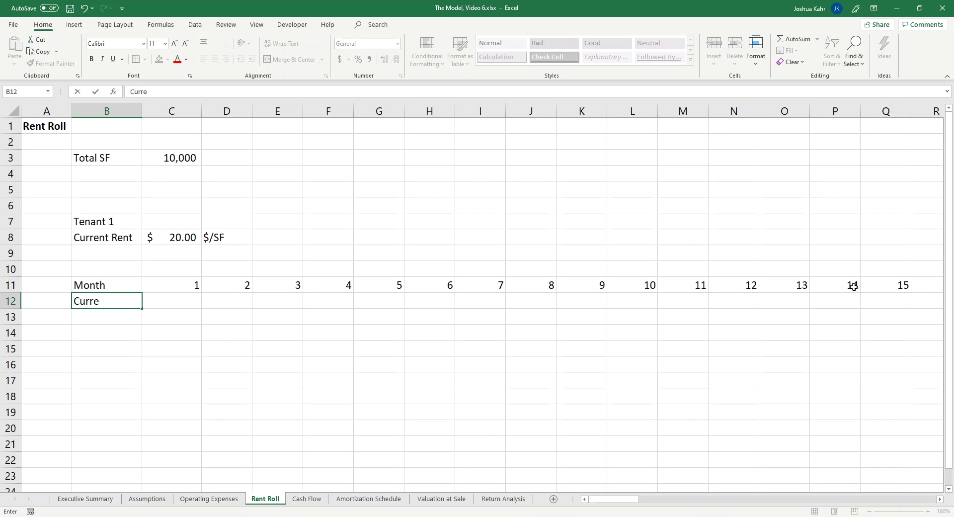
{"action": "type", "text": "nt Rean"}
{"action": "key", "text": "BackSpace"}
{"action": "key", "text": "BackSpace"}
{"action": "type", "text": "n"}
{"action": "key", "text": "Return"}
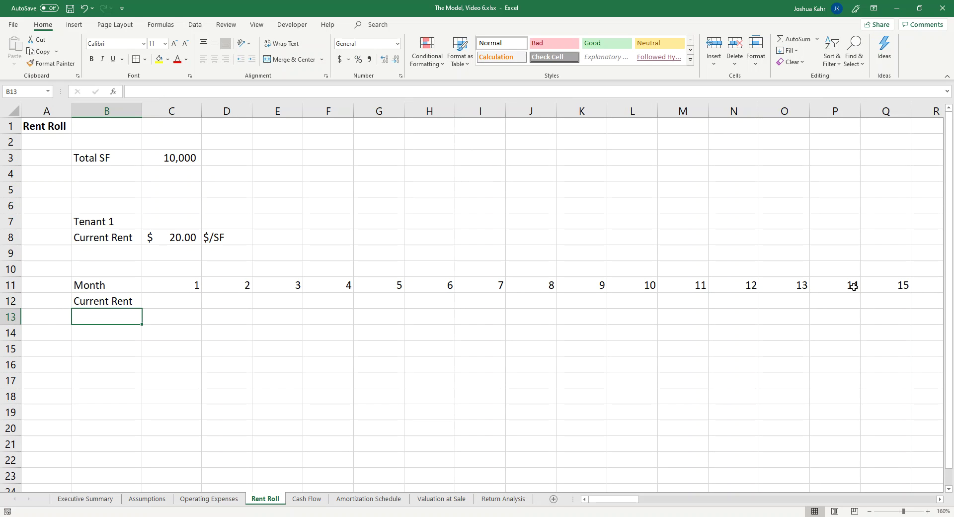
Step: Replace the label in cell B12 with "Rent"
{"action": "key", "text": "Up"}
{"action": "type", "text": "Rent"}
{"action": "key", "text": "Return"}
Step: Insert four blank rows above the Tenant 1 row
{"action": "key", "text": "Up"}
{"action": "key", "text": "Up"}
{"action": "key", "text": "Up"}
{"action": "key", "text": "Up"}
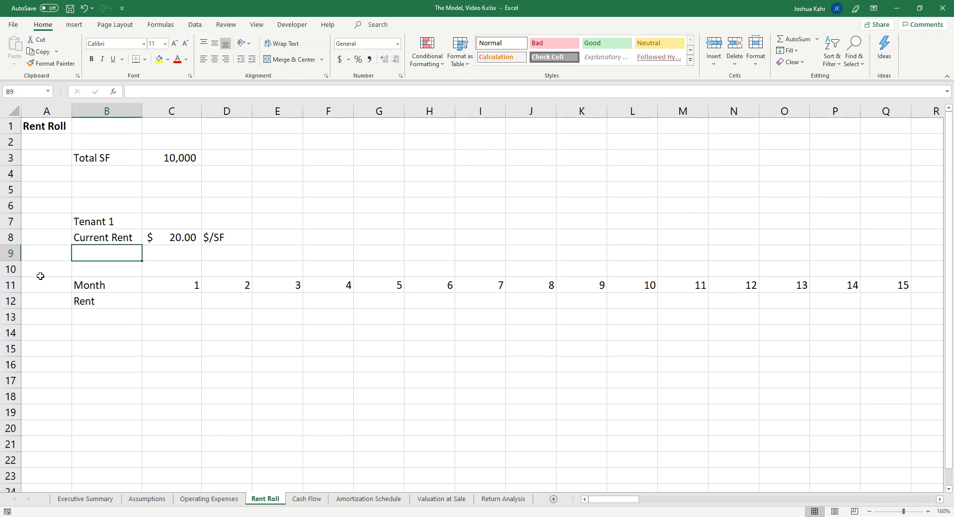
{"action": "left_click", "coordinate": [10, 221]}
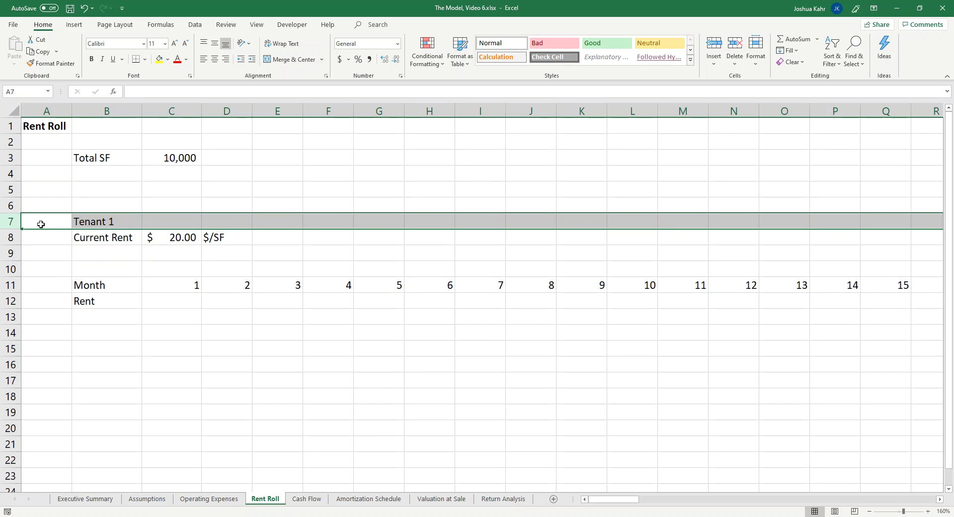
{"action": "key", "text": "ctrl+shift+plus"}
{"action": "key", "text": "ctrl+shift+plus"}
{"action": "key", "text": "ctrl+shift+plus"}
{"action": "key", "text": "ctrl+shift+plus"}
Step: Enter the label "Market Rent" in cell B8
{"action": "key", "text": "Down"}
{"action": "key", "text": "Right"}
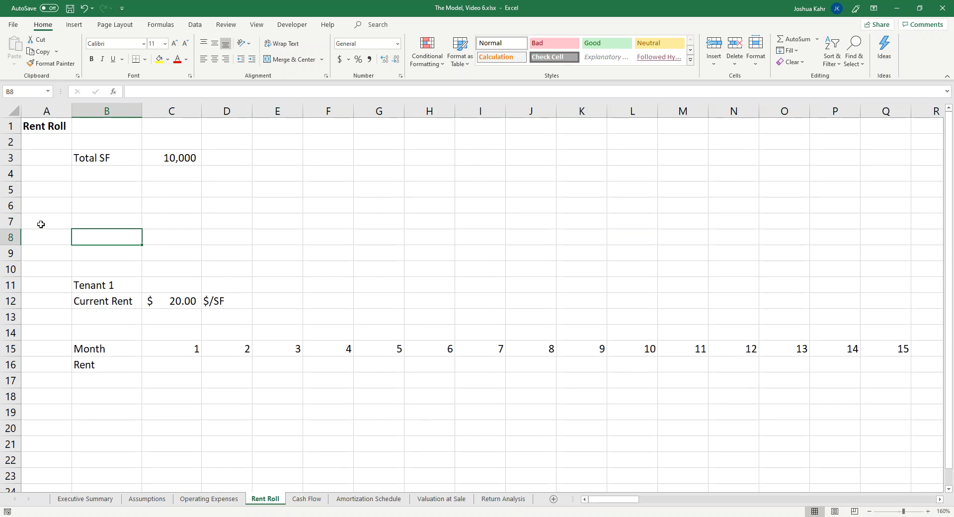
{"action": "type", "text": "Market Remt"}
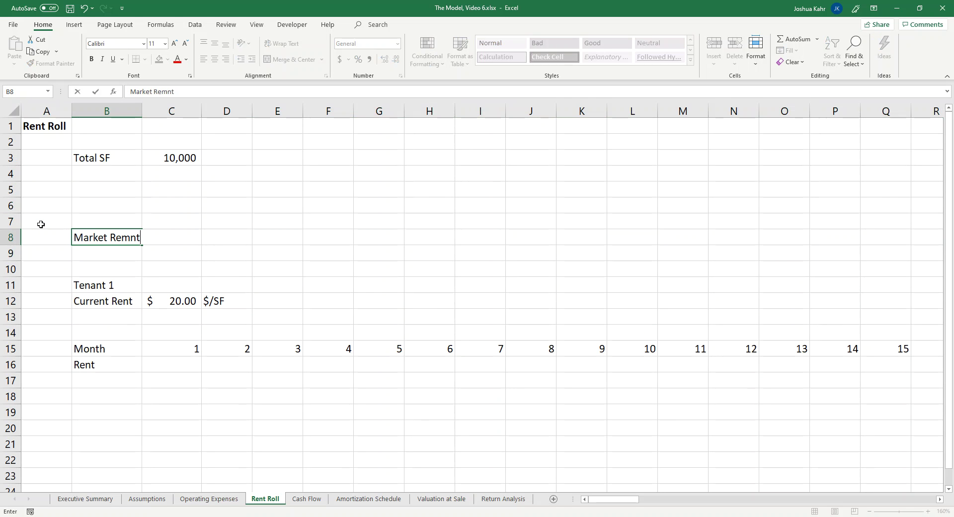
{"action": "key", "text": "BackSpace"}
{"action": "type", "text": "t"}
{"action": "key", "text": "Return"}
Step: Copy the month number series from row 15 into row 8, starting at cell C8 beside Market Rent
{"action": "key", "text": "Down"}
{"action": "key", "text": "Down"}
{"action": "key", "text": "Down"}
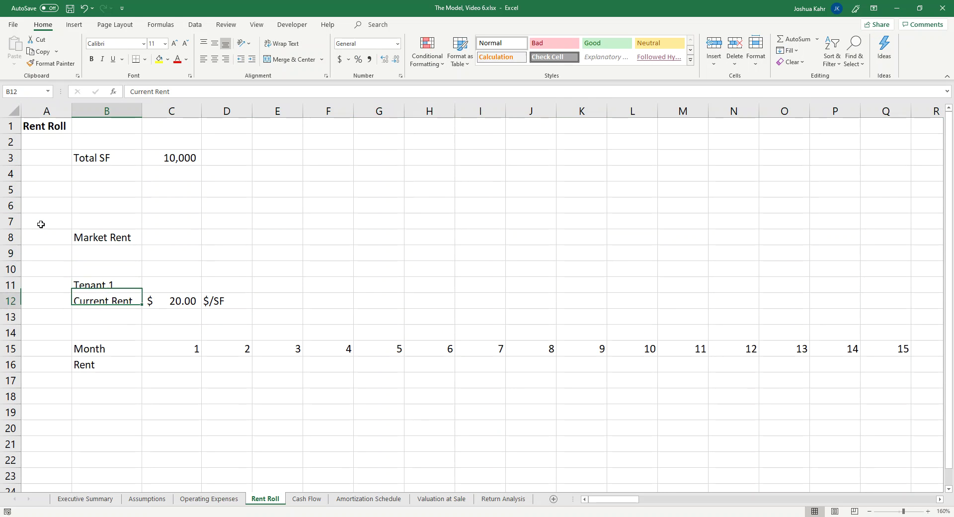
{"action": "key", "text": "Down"}
{"action": "key", "text": "Down"}
{"action": "key", "text": "Down"}
{"action": "key", "text": "Right"}
{"action": "key", "text": "ctrl+shift+Right"}
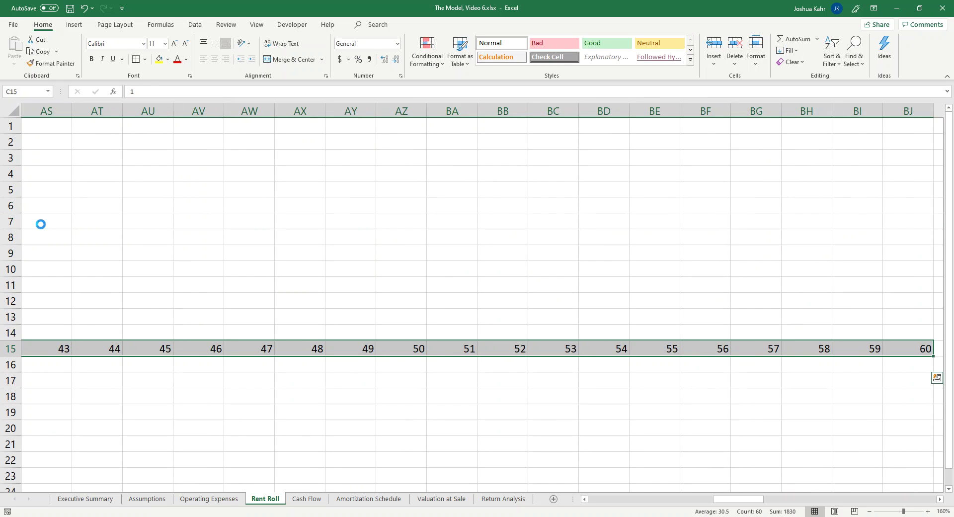
{"action": "key", "text": "ctrl+c"}
{"action": "key", "text": "Home"}
{"action": "key", "text": "Up"}
{"action": "key", "text": "Up"}
{"action": "key", "text": "Up"}
{"action": "key", "text": "Up"}
{"action": "key", "text": "Up"}
{"action": "key", "text": "Up"}
{"action": "key", "text": "Up"}
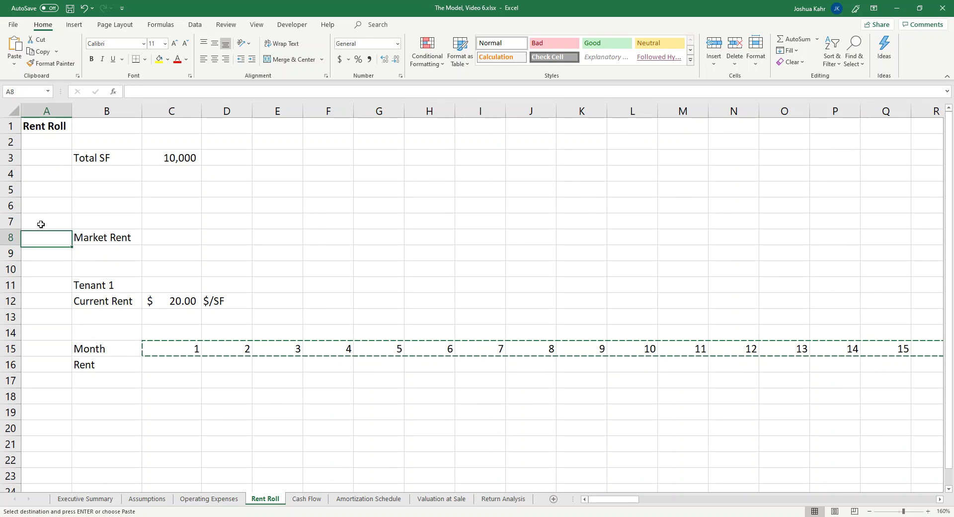
{"action": "key", "text": "Right"}
{"action": "key", "text": "Right"}
{"action": "key", "text": "ctrl+v"}
Step: Link cell B6 to the "Growth Rate, Income" label in cell C17 of the Assumptions sheet
{"action": "key", "text": "Home"}
{"action": "key", "text": "Up"}
{"action": "key", "text": "Up"}
{"action": "key", "text": "Right"}
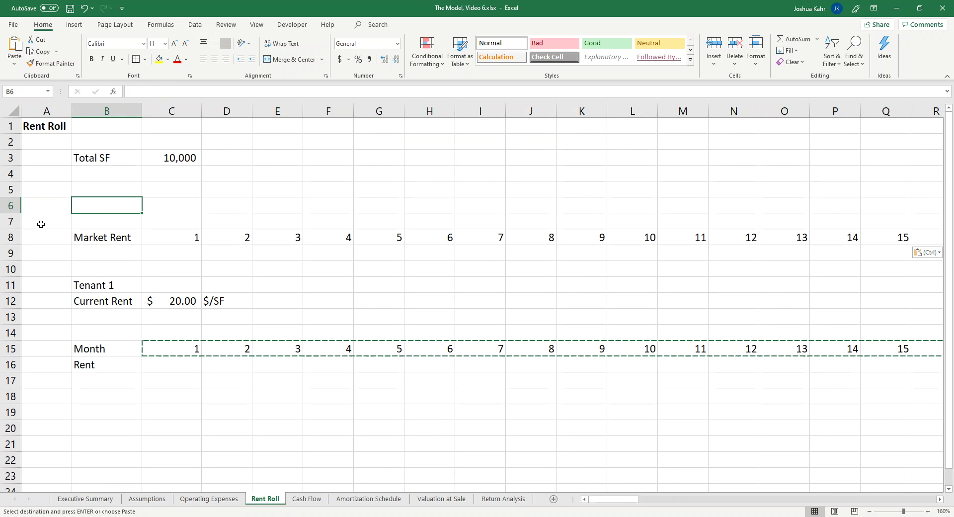
{"action": "type", "text": "+"}
{"action": "key", "text": "Return"}
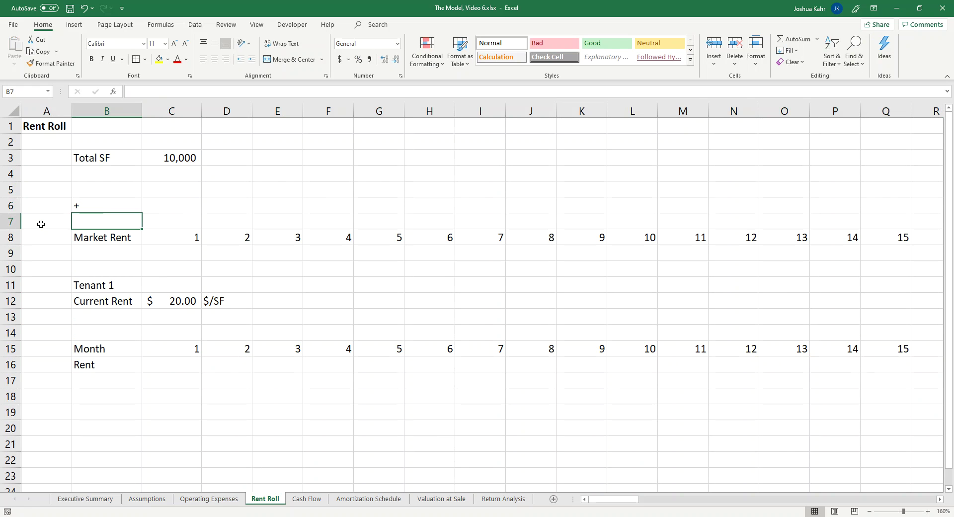
{"action": "key", "text": "Up"}
{"action": "type", "text": "+"}
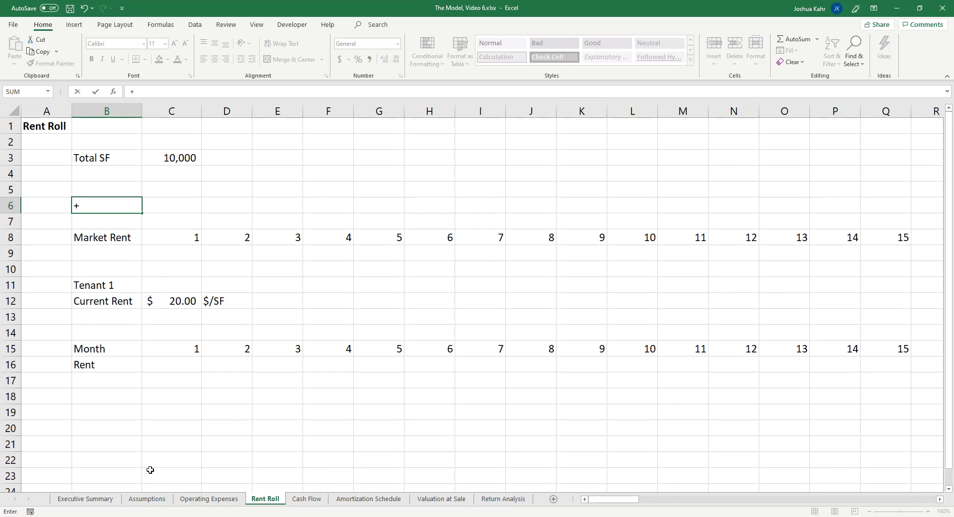
{"action": "left_click", "coordinate": [146, 499]}
{"action": "left_click", "coordinate": [179, 347]}
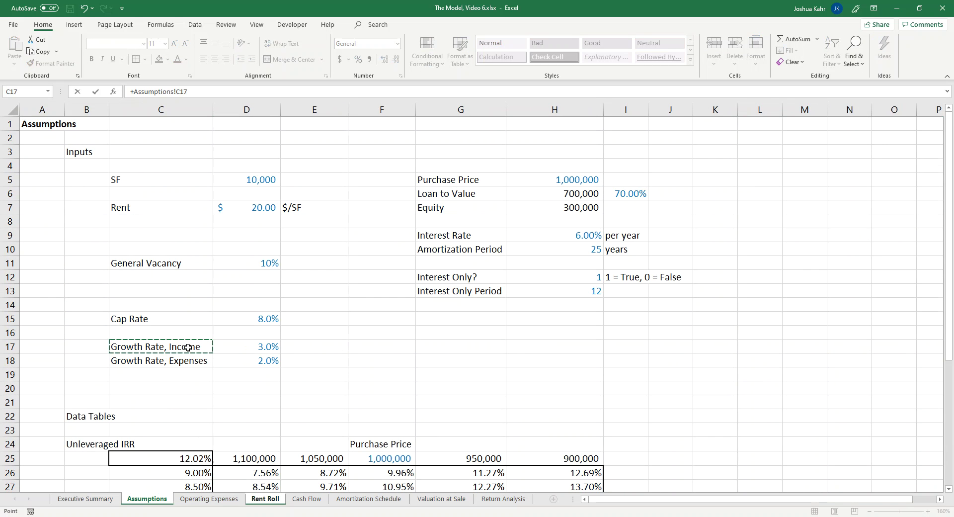
{"action": "key", "text": "ctrl+Return"}
Step: Copy the label link from B6 into C6 to bring in the growth rate, and widen column B to fit the label
{"action": "key", "text": "ctrl+c"}
{"action": "key", "text": "Right"}
{"action": "key", "text": "ctrl+v"}
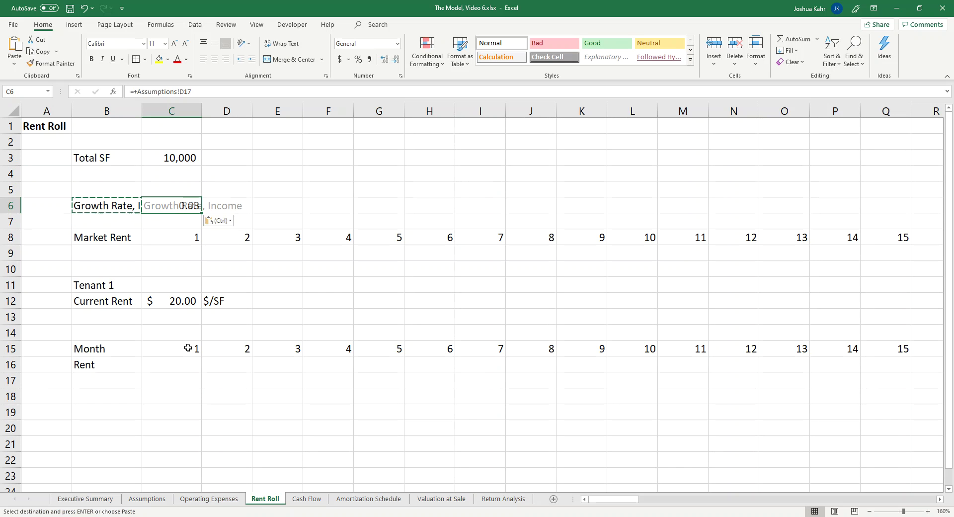
{"action": "left_click_drag", "start_coordinate": [140, 114], "coordinate": [175, 115]}
Step: Format the growth rate in C6 as a percentage with two decimal places
{"action": "left_click", "coordinate": [355, 45]}
{"action": "left_click", "coordinate": [358, 60]}
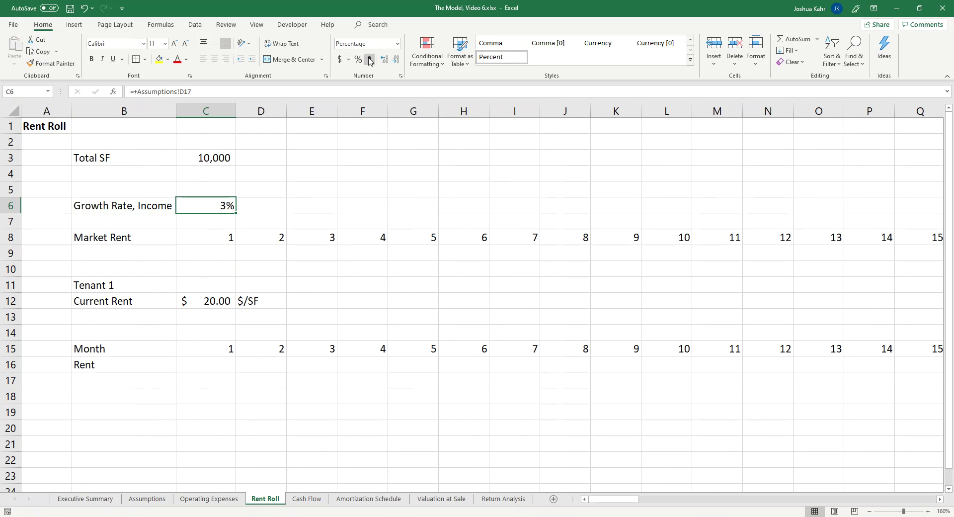
{"action": "left_click", "coordinate": [385, 59]}
{"action": "left_click", "coordinate": [386, 60]}
Step: Enter a market rent of 22 in cell C9 under month 1 and format it with the comma style
{"action": "left_click", "coordinate": [387, 176]}
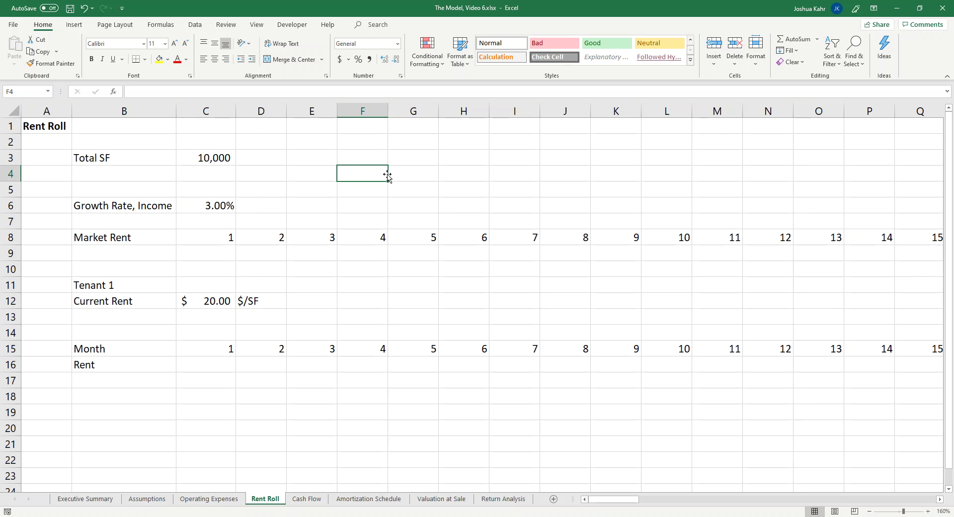
{"action": "key", "text": "Down"}
{"action": "key", "text": "Down"}
{"action": "key", "text": "Down"}
{"action": "key", "text": "Down"}
{"action": "key", "text": "Down"}
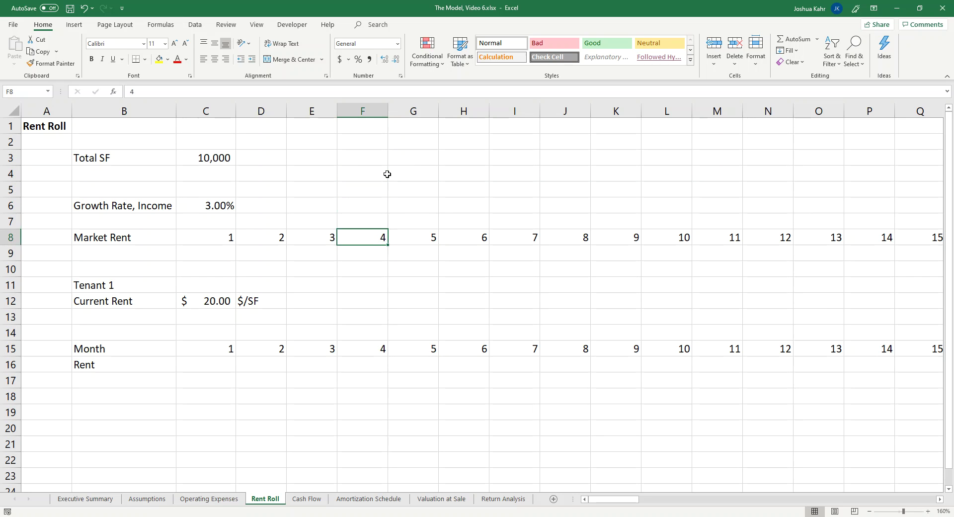
{"action": "key", "text": "Left"}
{"action": "key", "text": "Left"}
{"action": "key", "text": "Left"}
{"action": "key", "text": "Left"}
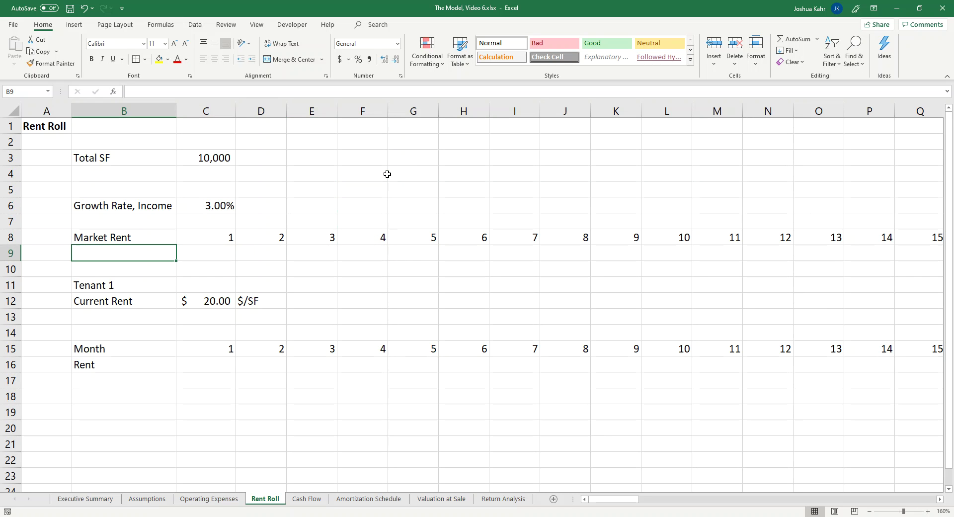
{"action": "key", "text": "Right"}
{"action": "type", "text": "22"}
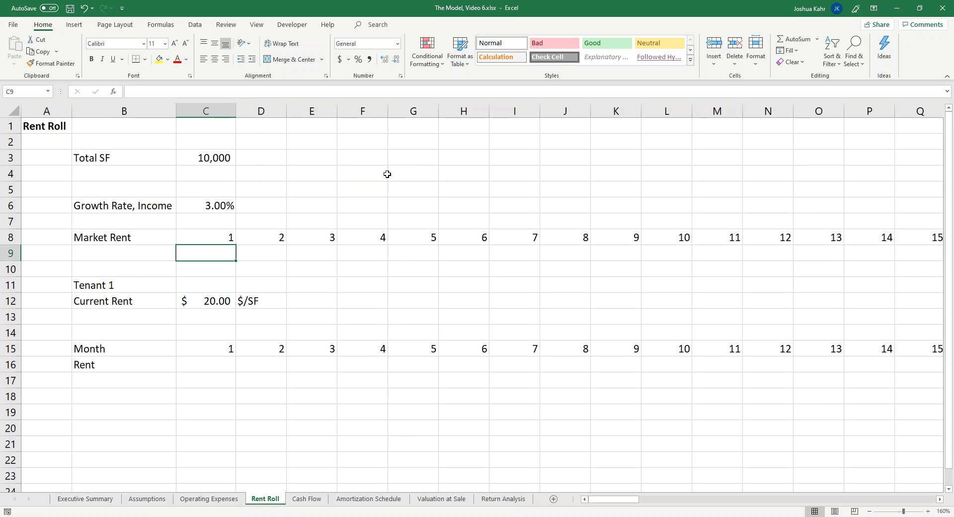
{"action": "key", "text": "Return"}
{"action": "key", "text": "Up"}
{"action": "left_click", "coordinate": [369, 59]}
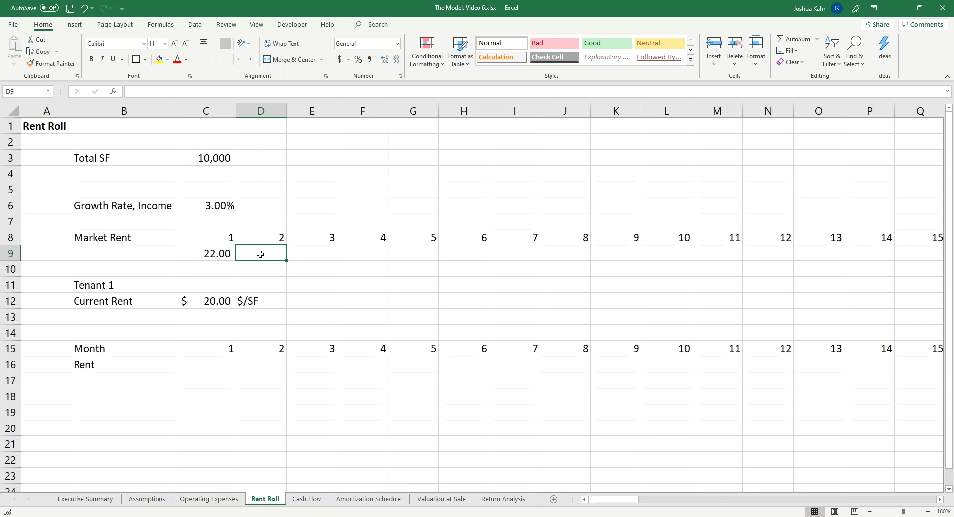
Step: Set D9 equal to the previous month's rent with =+C9 and fill it across to month 12 in N9
{"action": "type", "text": "=+"}
{"action": "key", "text": "Left"}
{"action": "key", "text": "Return"}
{"action": "key", "text": "Up"}
{"action": "left_click", "coordinate": [283, 262]}
{"action": "left_click", "coordinate": [284, 259]}
{"action": "left_click_drag", "start_coordinate": [284, 259], "coordinate": [810, 256]}
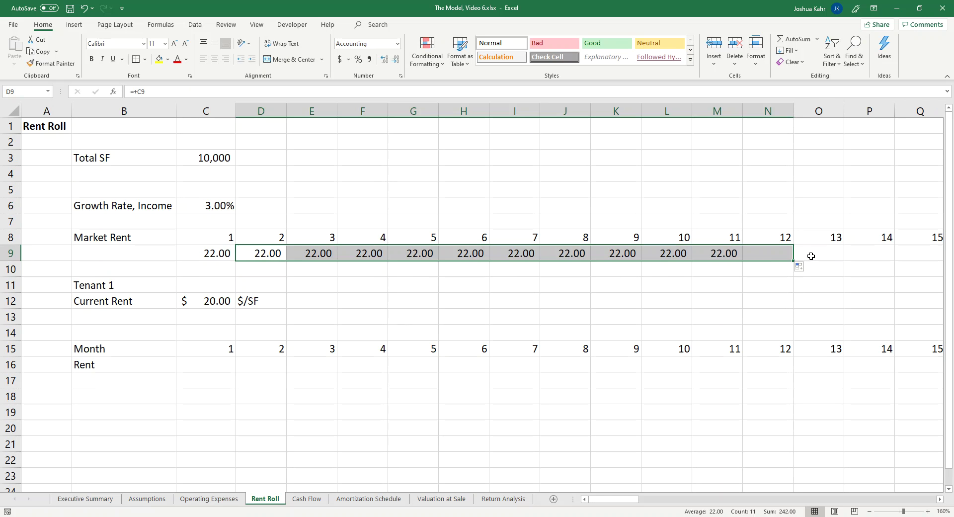
Step: Enter the month 13 rent in O9 as +(1+$C$6)*N9, growing the previous month's rent by the income growth rate
{"action": "left_click", "coordinate": [810, 256]}
{"action": "type", "text": "+"}
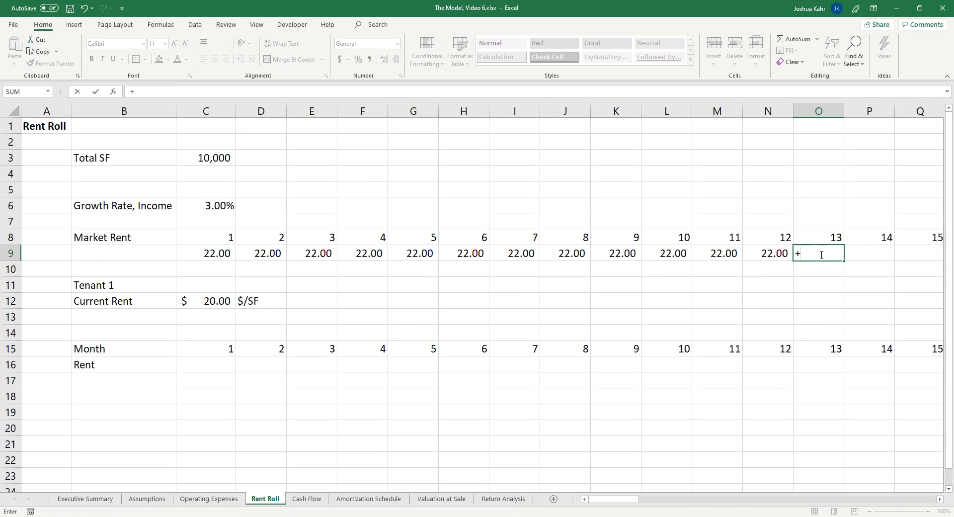
{"action": "type", "text": "1"}
{"action": "key", "text": "BackSpace"}
{"action": "type", "text": "(1+"}
{"action": "left_click", "coordinate": [235, 207]}
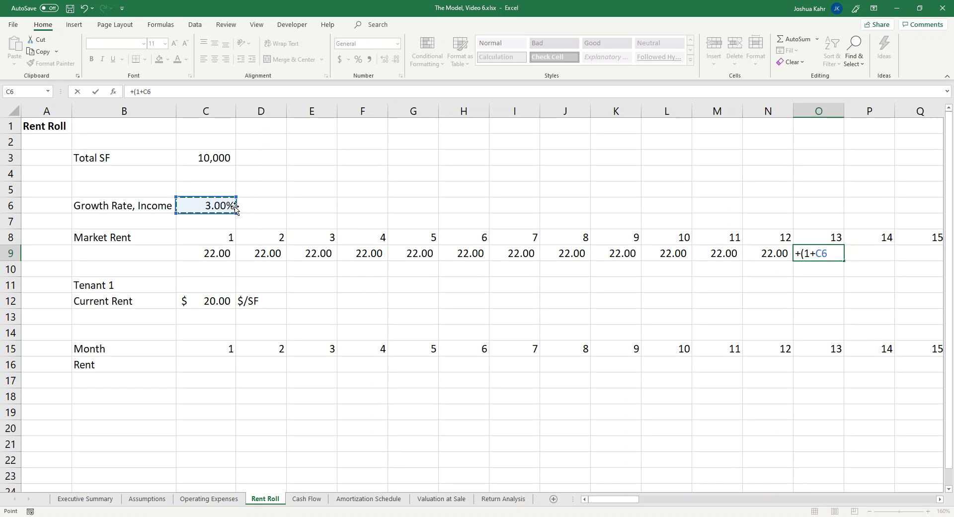
{"action": "key", "text": "F4"}
{"action": "type", "text": ")"}
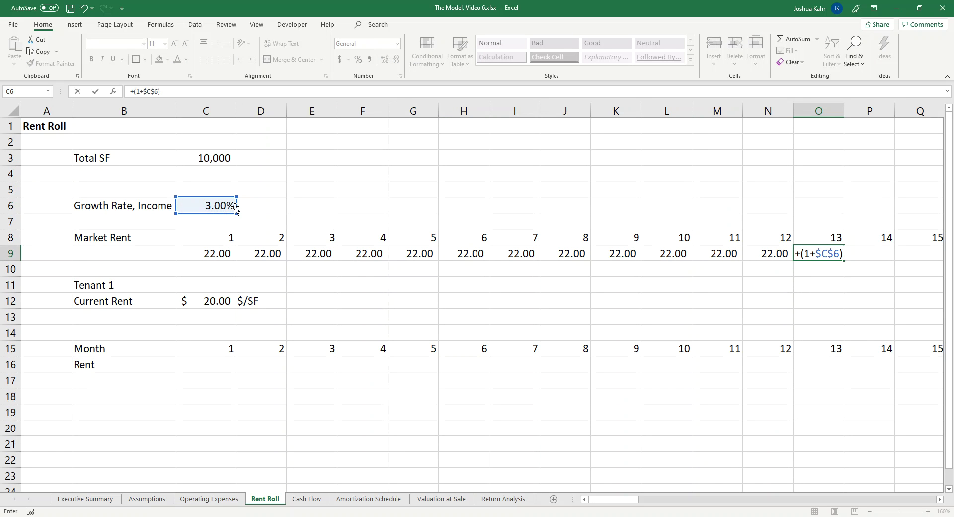
{"action": "type", "text": "*"}
{"action": "left_click", "coordinate": [769, 255]}
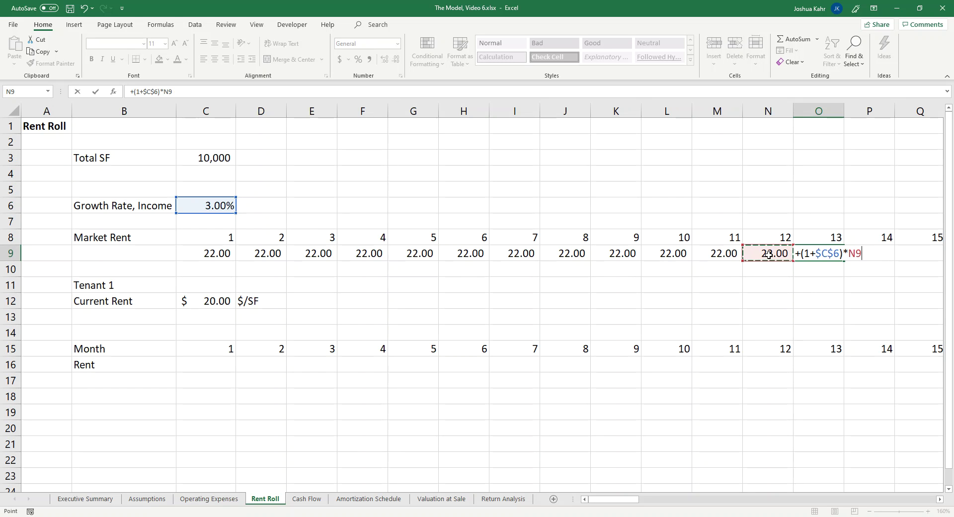
{"action": "key", "text": "Return"}
Step: Set P9 equal to the month 13 rent in O9 and fill the formula across to month 24 in Z9
{"action": "key", "text": "Up"}
{"action": "key", "text": "Right"}
{"action": "key", "text": "Right"}
{"action": "key", "text": "Right"}
{"action": "key", "text": "Right"}
{"action": "key", "text": "Right"}
{"action": "key", "text": "Right"}
{"action": "key", "text": "Right"}
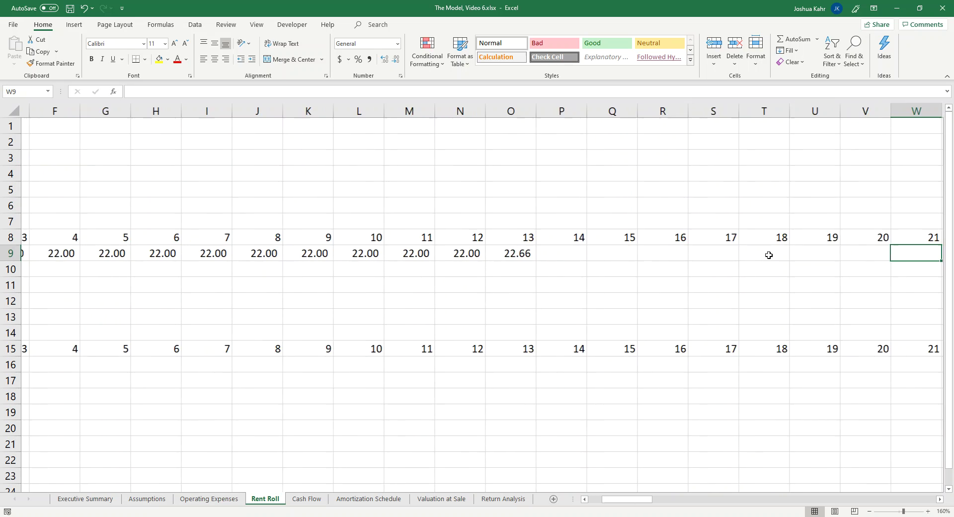
{"action": "key", "text": "Right"}
{"action": "key", "text": "Right"}
{"action": "key", "text": "Right"}
{"action": "key", "text": "Left"}
{"action": "key", "text": "Left"}
{"action": "key", "text": "Left"}
{"action": "key", "text": "Left"}
{"action": "key", "text": "Left"}
{"action": "key", "text": "Left"}
{"action": "key", "text": "Left"}
{"action": "key", "text": "Left"}
{"action": "key", "text": "Left"}
{"action": "key", "text": "Left"}
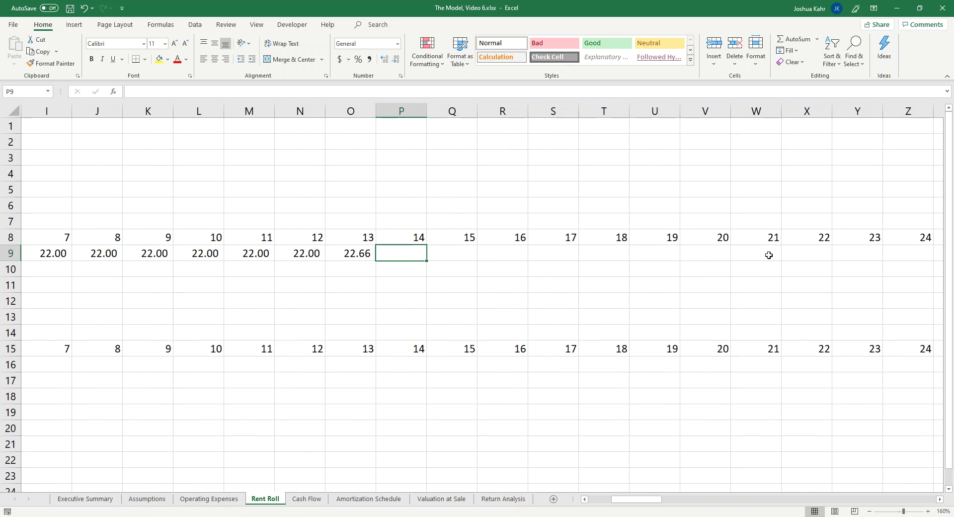
{"action": "type", "text": "+"}
{"action": "key", "text": "Left"}
{"action": "key", "text": "Return"}
{"action": "key", "text": "Up"}
{"action": "left_click_drag", "start_coordinate": [427, 260], "coordinate": [760, 255]}
Step: Fill the twelve-month rent pattern in O9:Z9 across the following months of row 9
{"action": "left_click_drag", "start_coordinate": [196, 253], "coordinate": [778, 257]}
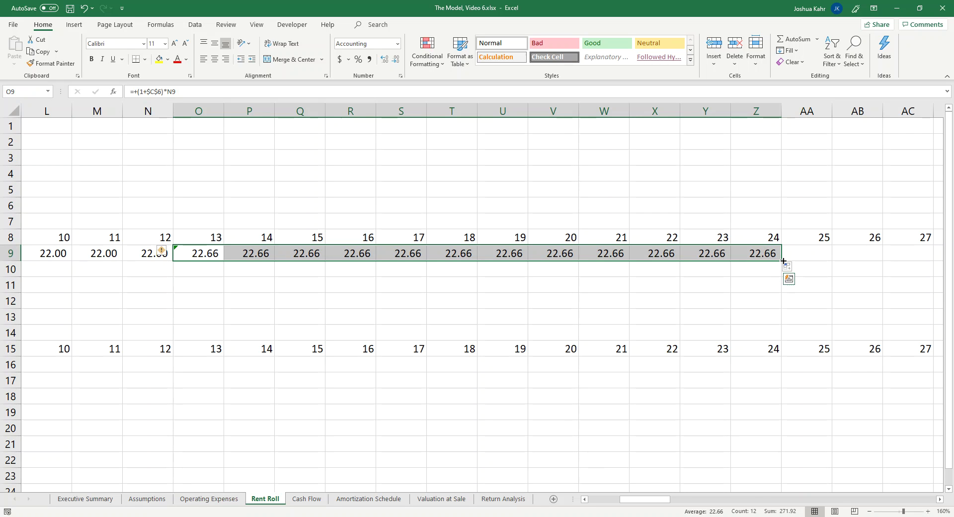
{"action": "left_click_drag", "start_coordinate": [783, 261], "coordinate": [780, 283]}
{"action": "left_click", "coordinate": [338, 257]}
Step: Examine the market rent formulas along row 9, checking that the growth rate applies at the start of each year
{"action": "key", "text": "Left"}
{"action": "key", "text": "Left"}
{"action": "key", "text": "Left"}
{"action": "key", "text": "ctrl+Left"}
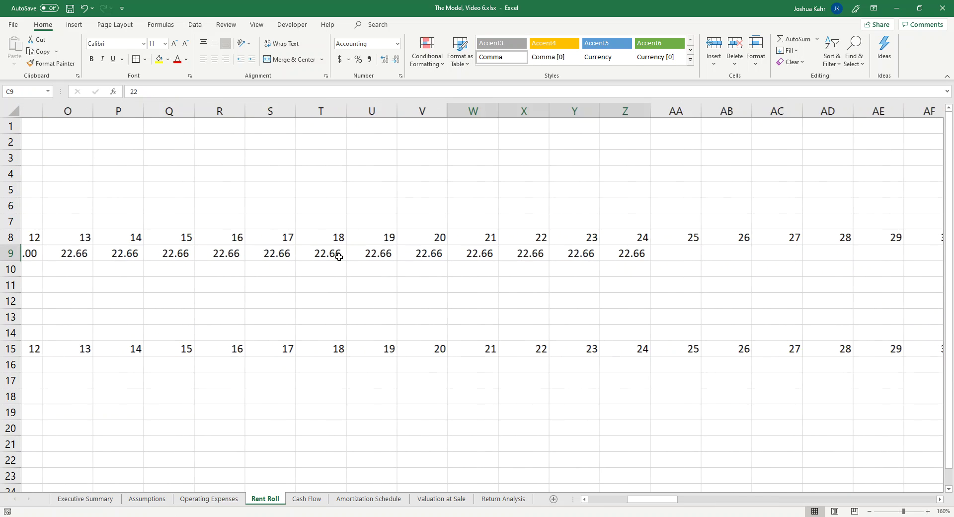
{"action": "key", "text": "Right"}
{"action": "key", "text": "Right"}
{"action": "key", "text": "Right"}
{"action": "key", "text": "Right"}
{"action": "key", "text": "Right"}
{"action": "key", "text": "Right"}
{"action": "key", "text": "Right"}
{"action": "key", "text": "Right"}
{"action": "key", "text": "Right"}
{"action": "key", "text": "Right"}
{"action": "key", "text": "Right"}
{"action": "key", "text": "Right"}
{"action": "key", "text": "Right"}
{"action": "key", "text": "Right"}
{"action": "key", "text": "Right"}
{"action": "key", "text": "Right"}
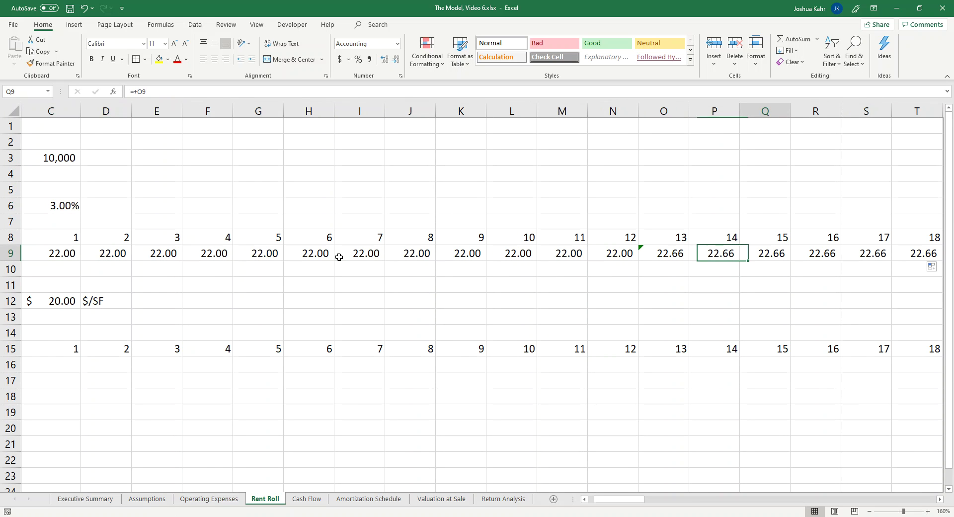
{"action": "key", "text": "Right"}
{"action": "key", "text": "Right"}
{"action": "key", "text": "Right"}
{"action": "key", "text": "Right"}
{"action": "key", "text": "Right"}
{"action": "key", "text": "Right"}
{"action": "key", "text": "Right"}
{"action": "key", "text": "Right"}
{"action": "key", "text": "Right"}
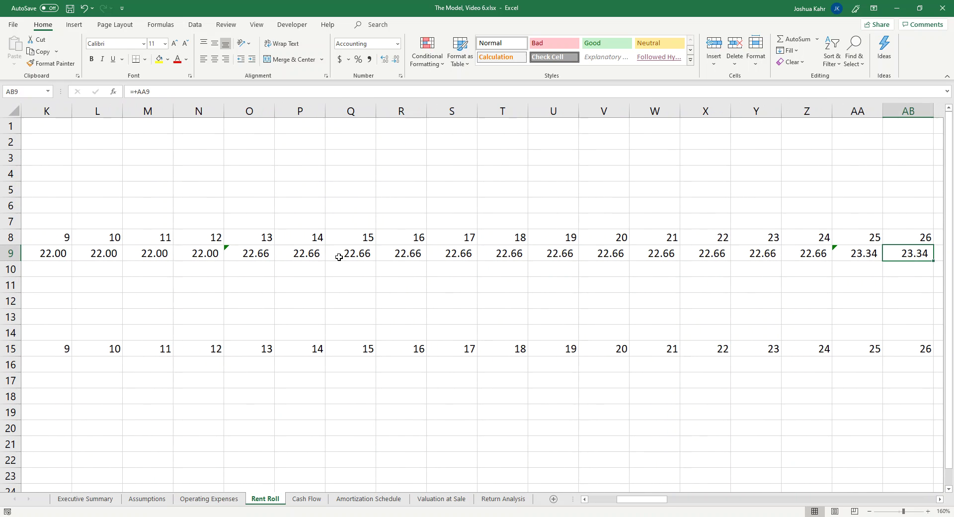
{"action": "key", "text": "Left"}
{"action": "key", "text": "Left"}
{"action": "key", "text": "Left"}
{"action": "key", "text": "Left"}
{"action": "key", "text": "Left"}
{"action": "key", "text": "Left"}
{"action": "key", "text": "Left"}
{"action": "key", "text": "Left"}
{"action": "key", "text": "Left"}
{"action": "key", "text": "Left"}
{"action": "key", "text": "Home"}
{"action": "key", "text": "Down"}
{"action": "key", "text": "Down"}
{"action": "key", "text": "Up"}
{"action": "key", "text": "Right"}
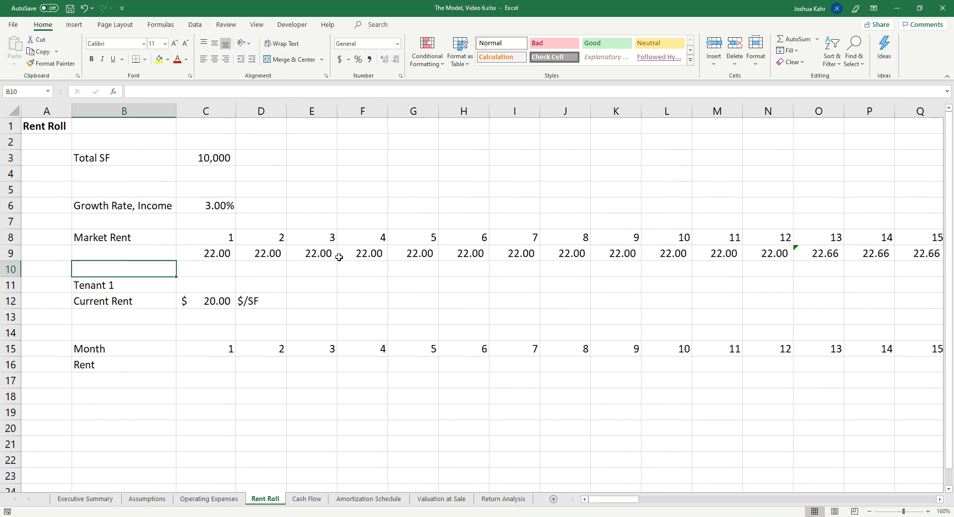
Step: Label B13 Lease Expiration under Tenant 1's current rent and set its month to 18 in C13
{"action": "key", "text": "Right"}
{"action": "key", "text": "Down"}
{"action": "key", "text": "Down"}
{"action": "key", "text": "Down"}
{"action": "key", "text": "Down"}
{"action": "key", "text": "Up"}
{"action": "key", "text": "Up"}
{"action": "key", "text": "Left"}
{"action": "key", "text": "Down"}
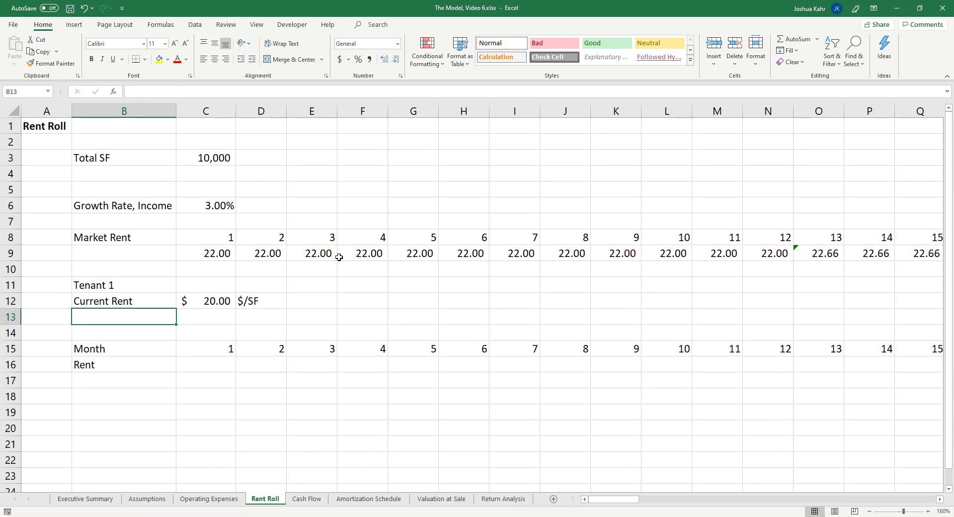
{"action": "type", "text": "Lea"}
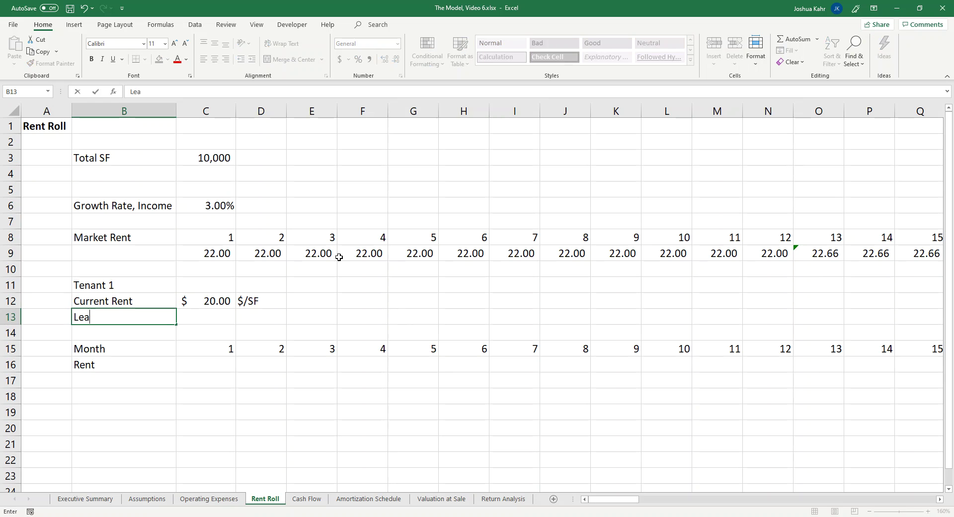
{"action": "type", "text": "se Expiration"}
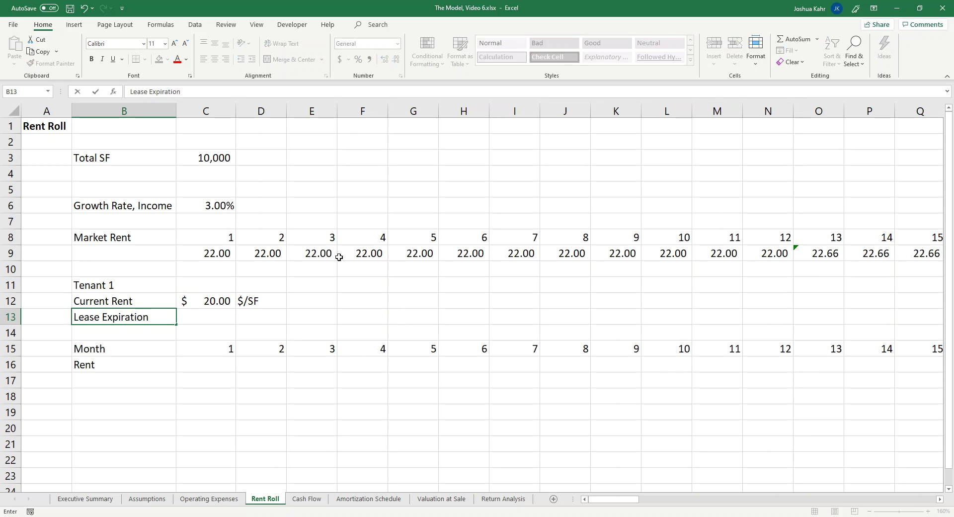
{"action": "key", "text": "Tab"}
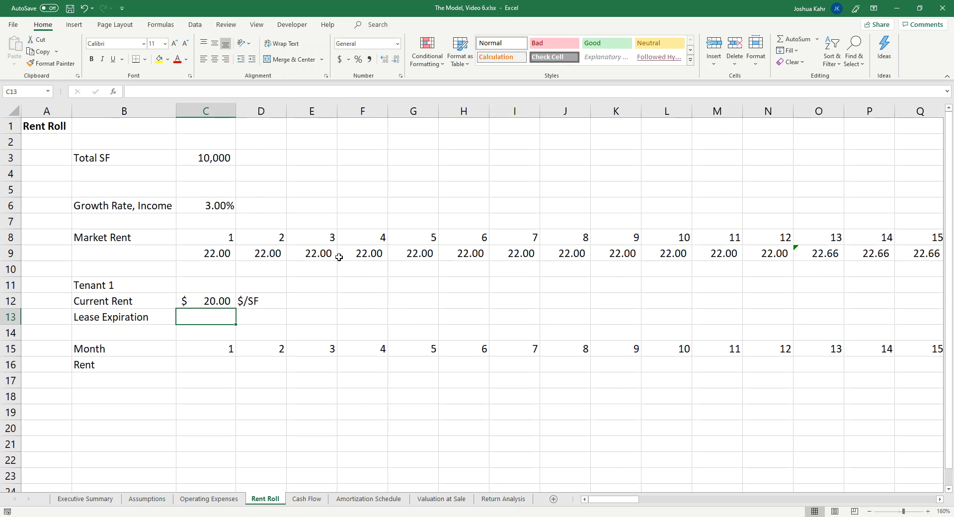
{"action": "type", "text": "18"}
{"action": "key", "text": "Return"}
Step: Label B14 New Lease Start Date and calculate it in C14 as the lease expiration month plus one
{"action": "key", "text": "Down"}
{"action": "key", "text": "Up"}
{"action": "key", "text": "Up"}
{"action": "key", "text": "Left"}
{"action": "key", "text": "Down"}
{"action": "type", "text": "New"}
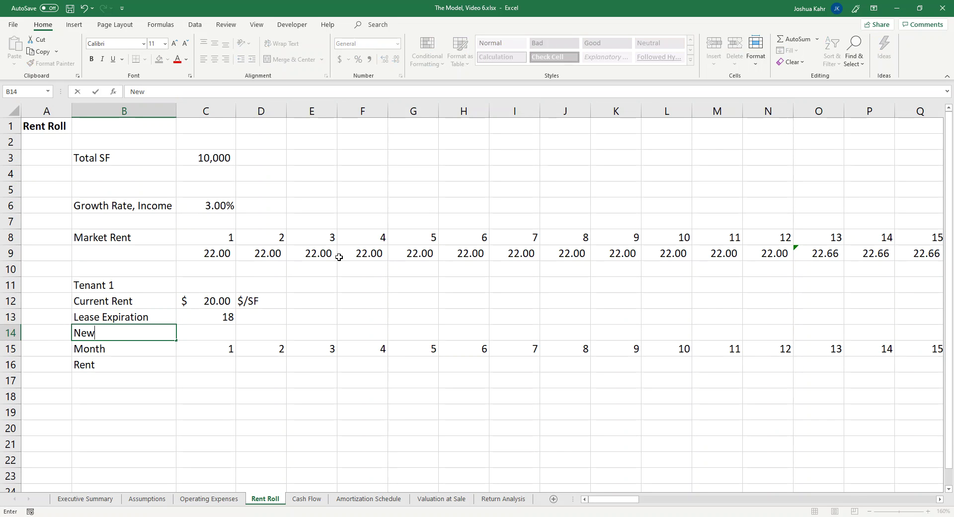
{"action": "type", "text": " Lease Start Date"}
{"action": "key", "text": "Right"}
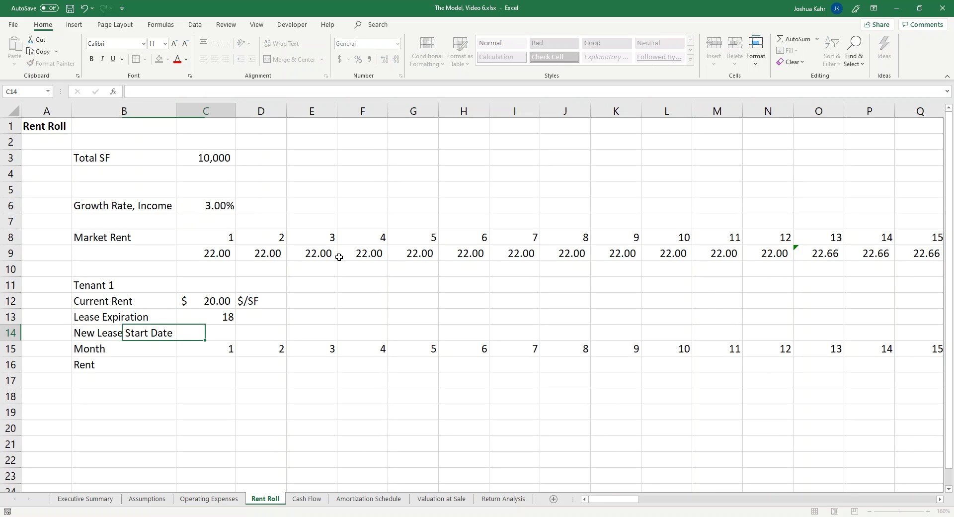
{"action": "type", "text": "+"}
{"action": "key", "text": "Up"}
{"action": "type", "text": "+1"}
{"action": "key", "text": "Return"}
Step: Insert two blank rows above Tenant 1's Month row
{"action": "left_click", "coordinate": [15, 349]}
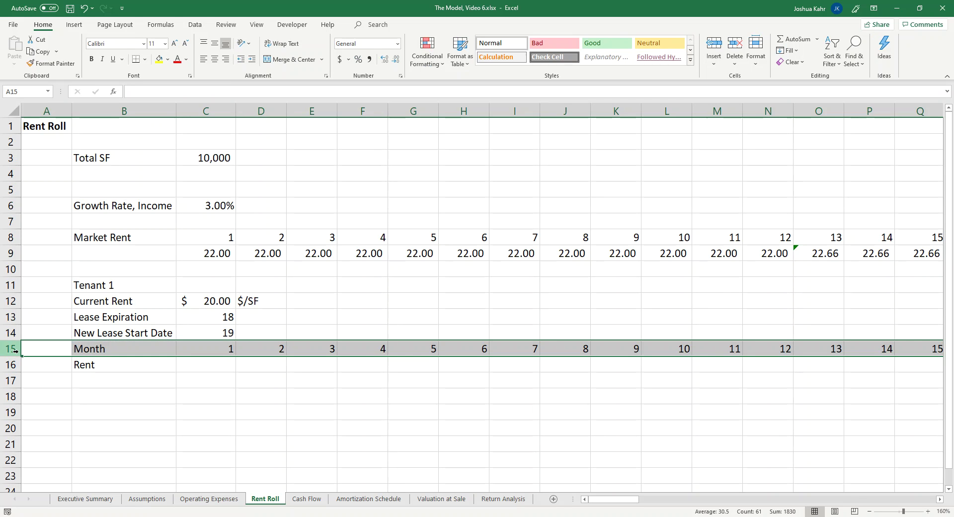
{"action": "key", "text": "ctrl+shift+equal"}
{"action": "key", "text": "ctrl+shift+equal"}
Step: Write the month 1 rent formula in C18 as +if(C17<=C13, C12, C9, choosing current rent until lease expiration and market rent otherwise
{"action": "key", "text": "Down"}
{"action": "key", "text": "Down"}
{"action": "key", "text": "Down"}
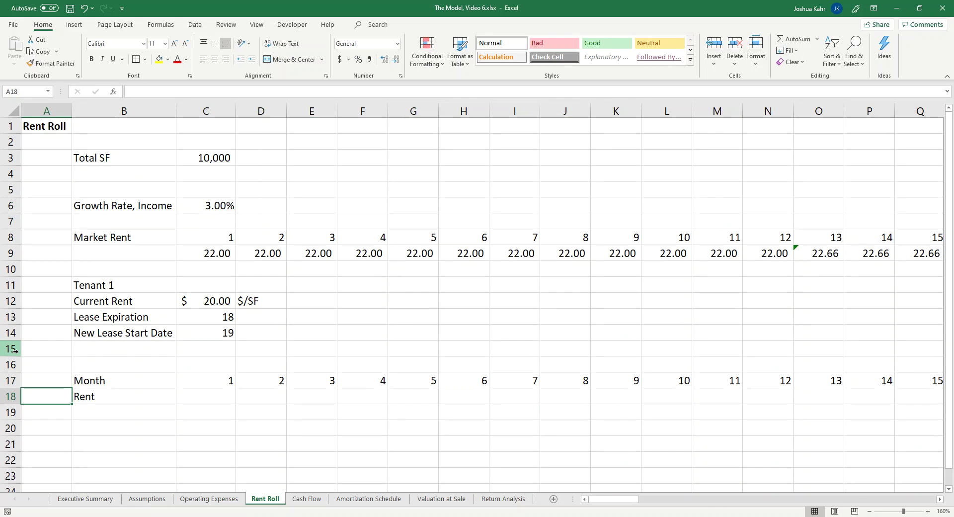
{"action": "key", "text": "Right"}
{"action": "key", "text": "Right"}
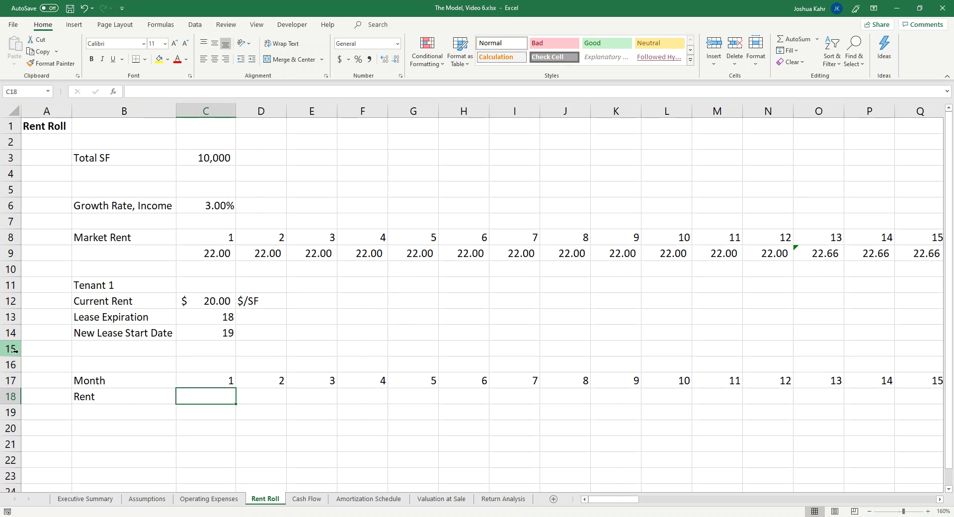
{"action": "type", "text": "+"}
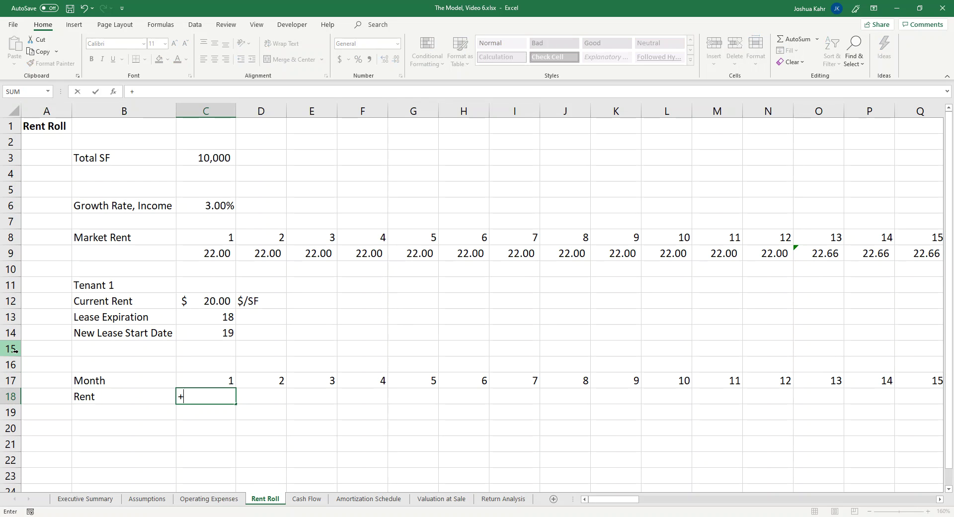
{"action": "type", "text": "if("}
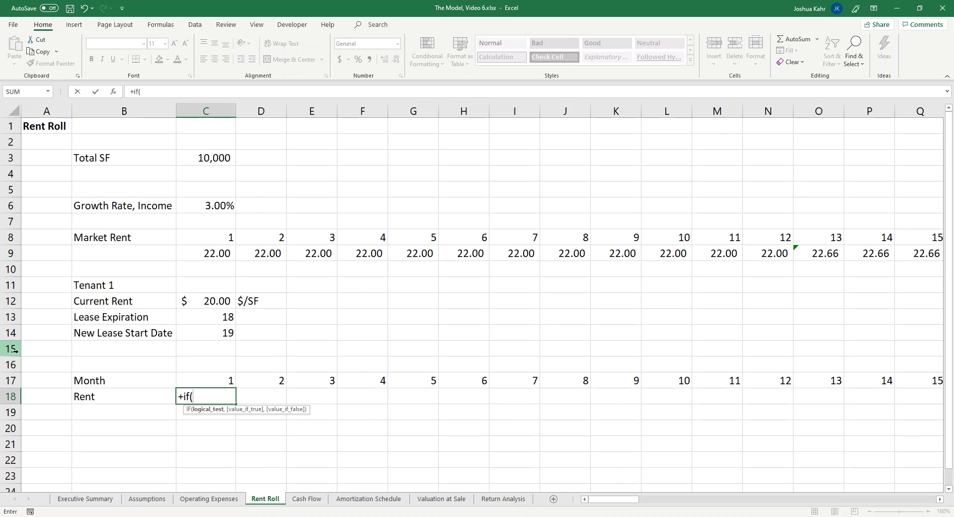
{"action": "key", "text": "Up"}
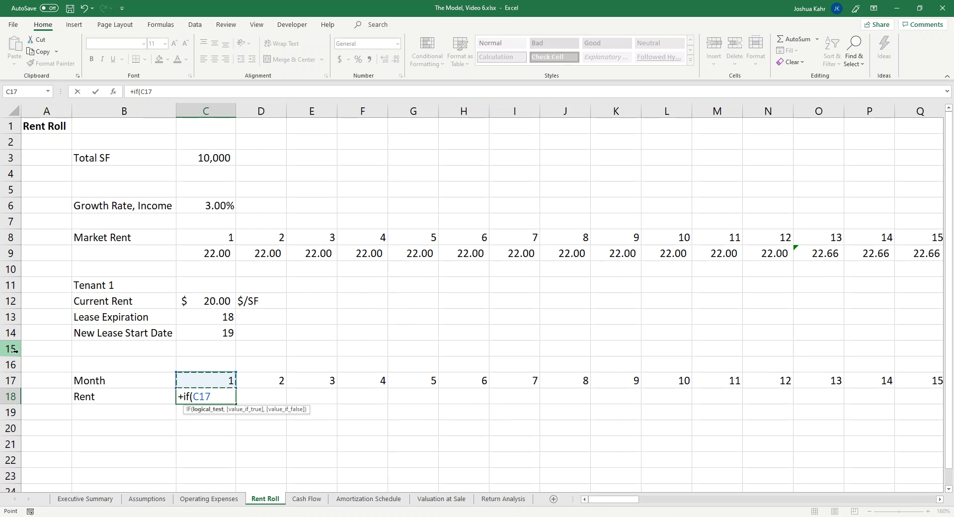
{"action": "type", "text": "<="}
{"action": "left_click", "coordinate": [226, 319]}
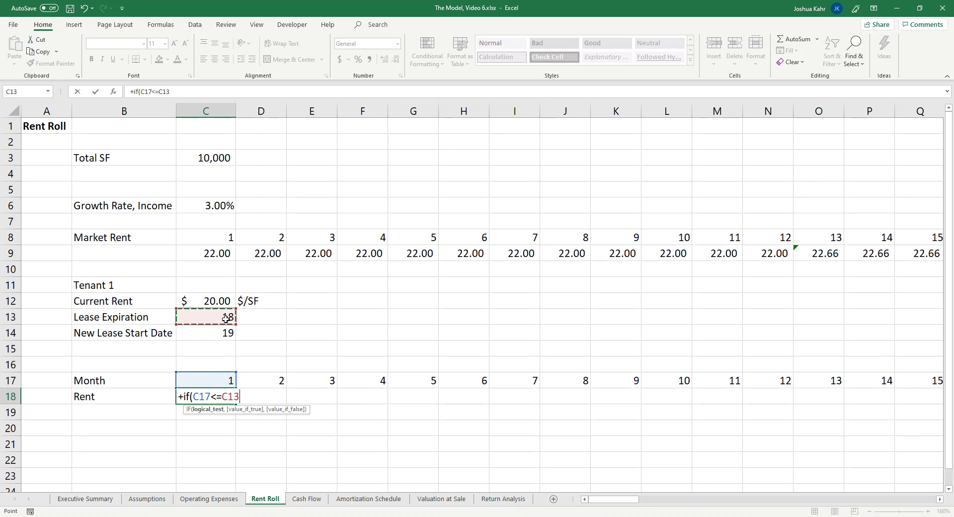
{"action": "type", "text": ","}
{"action": "left_click", "coordinate": [225, 300]}
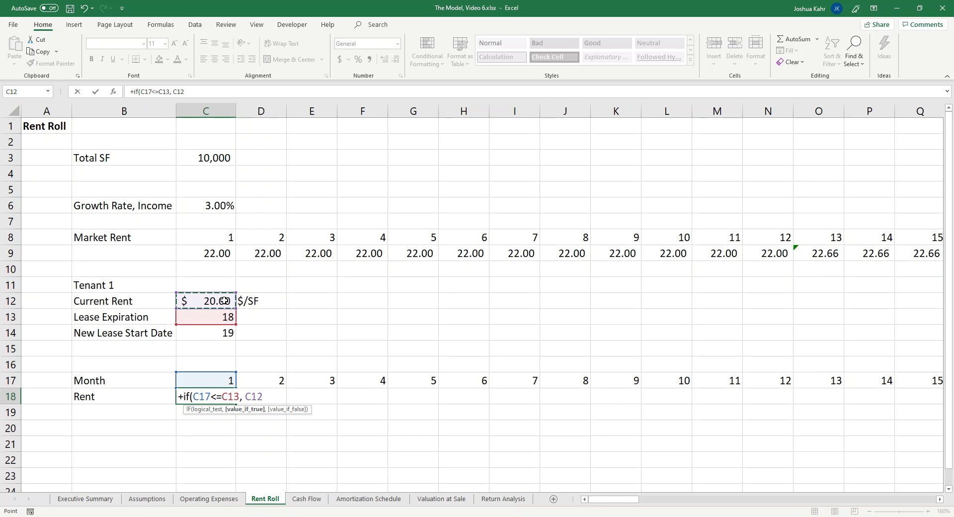
{"action": "type", "text": ","}
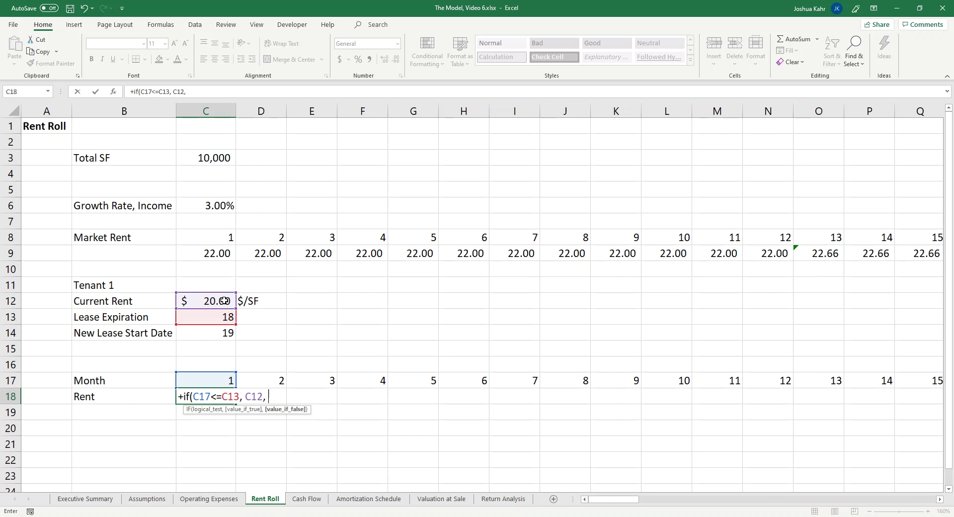
{"action": "left_click", "coordinate": [223, 253]}
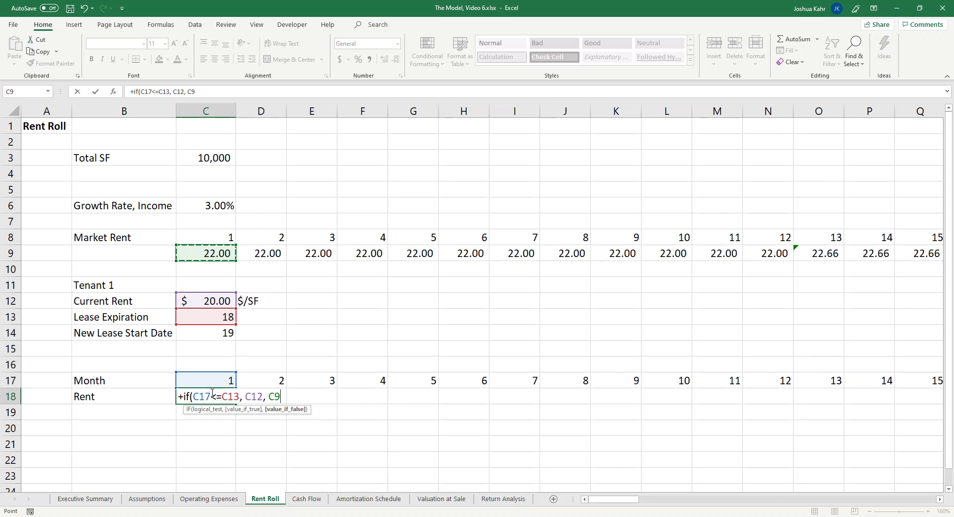
Step: Make the lease expiration and current rent references absolute as $C$13 and $C$12, and complete the C18 formula
{"action": "left_click", "coordinate": [238, 396]}
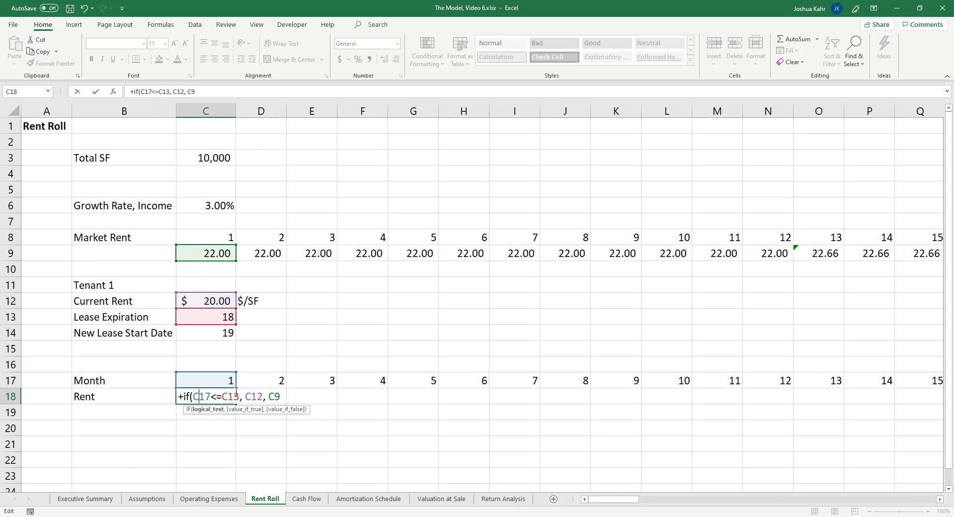
{"action": "key", "text": "F4"}
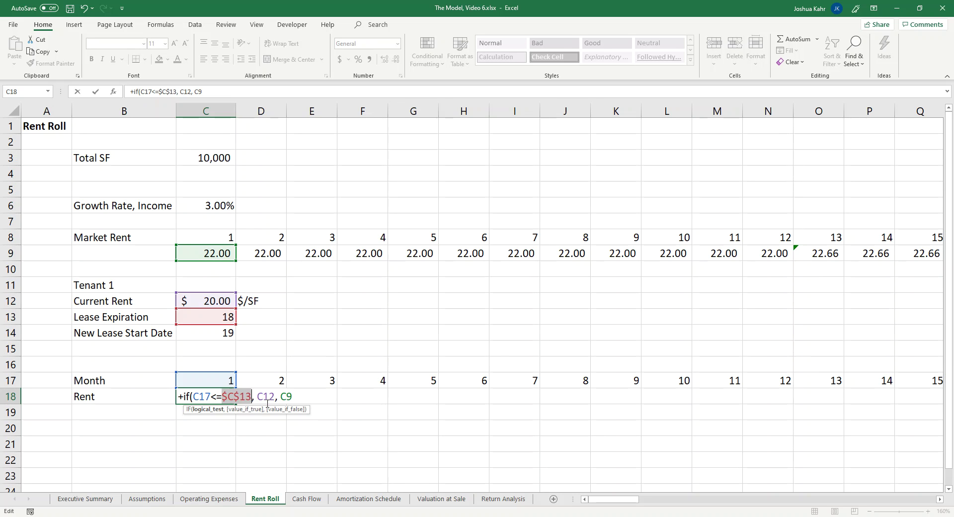
{"action": "left_click", "coordinate": [273, 398]}
{"action": "key", "text": "F4"}
{"action": "left_click", "coordinate": [301, 397]}
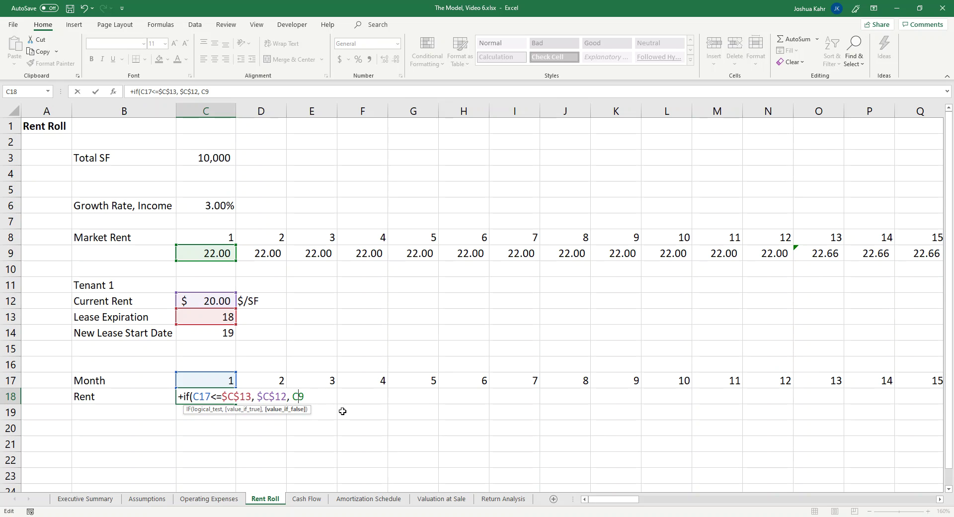
{"action": "type", "text": ")"}
{"action": "key", "text": "Return"}
Step: Format the month 1 rent in C18 as a two-decimal number and fill it across to month 19 in U18
{"action": "left_click", "coordinate": [226, 397]}
{"action": "key", "text": "ctrl+shift+1"}
{"action": "left_click_drag", "start_coordinate": [236, 405], "coordinate": [916, 400]}
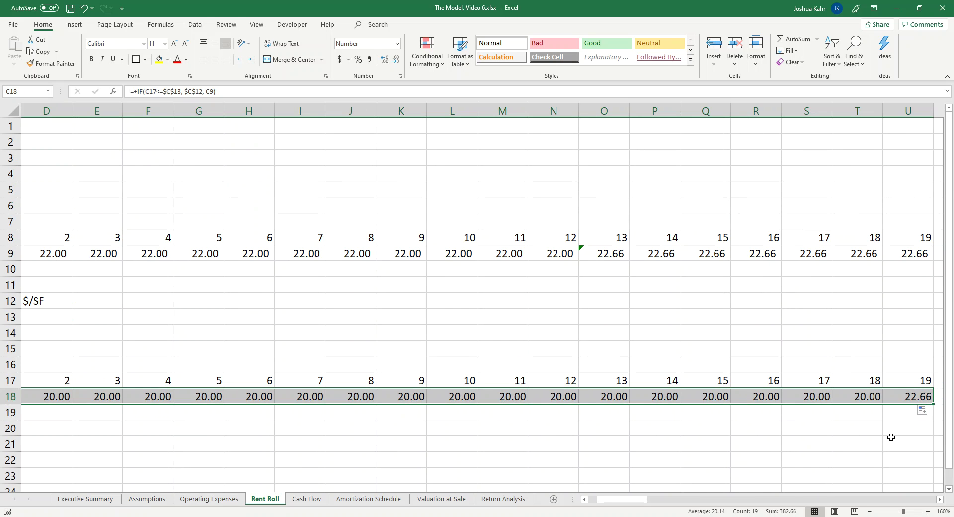
Step: Fill the rent formula from U18 across the remaining months of row 18
{"action": "left_click", "coordinate": [916, 400]}
{"action": "key", "text": "Right"}
{"action": "key", "text": "Right"}
{"action": "key", "text": "Left"}
{"action": "key", "text": "Left"}
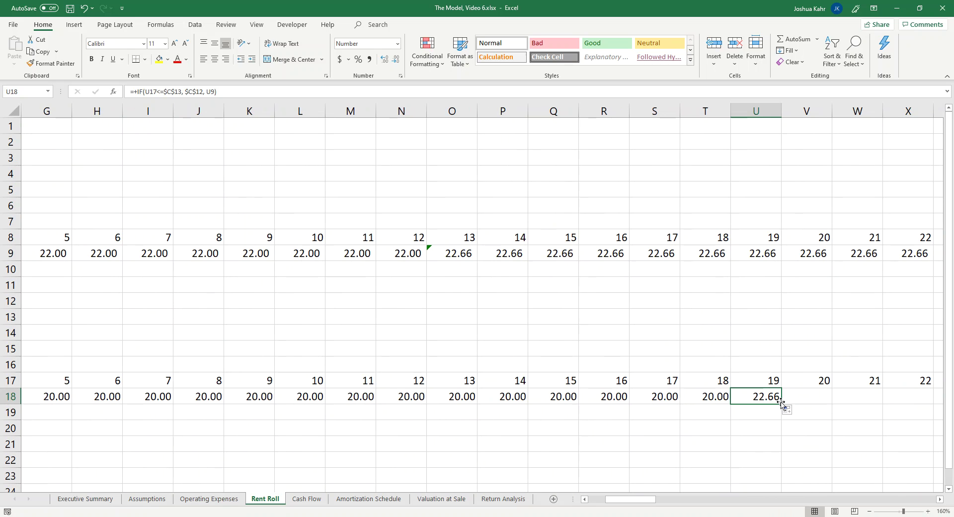
{"action": "left_click_drag", "start_coordinate": [781, 400], "coordinate": [715, 407]}
{"action": "left_click", "coordinate": [715, 407]}
{"action": "key", "text": "ctrl+Left"}
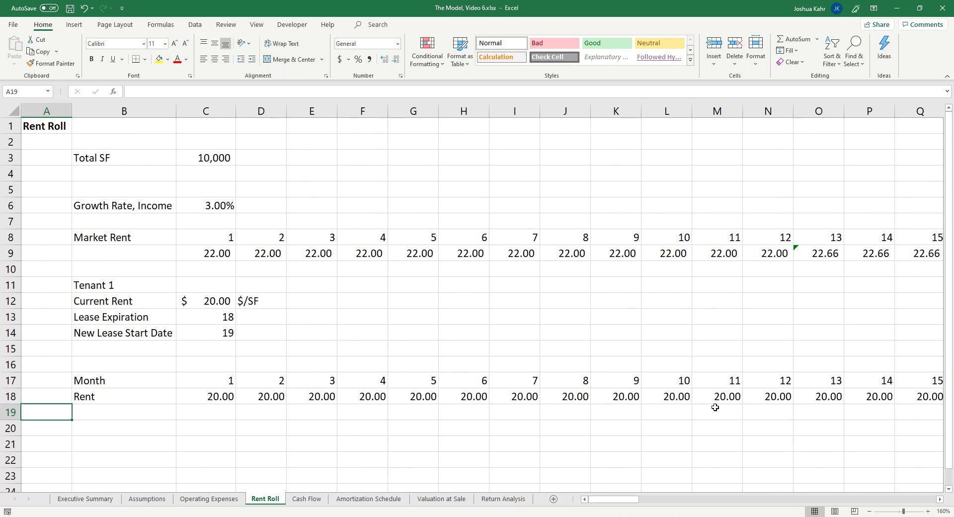
Step: Label B20 Year below the monthly rent schedule and number years 1 through 5 across C20:G20
{"action": "key", "text": "Down"}
{"action": "key", "text": "Down"}
{"action": "key", "text": "Down"}
{"action": "key", "text": "Right"}
{"action": "key", "text": "Up"}
{"action": "key", "text": "Up"}
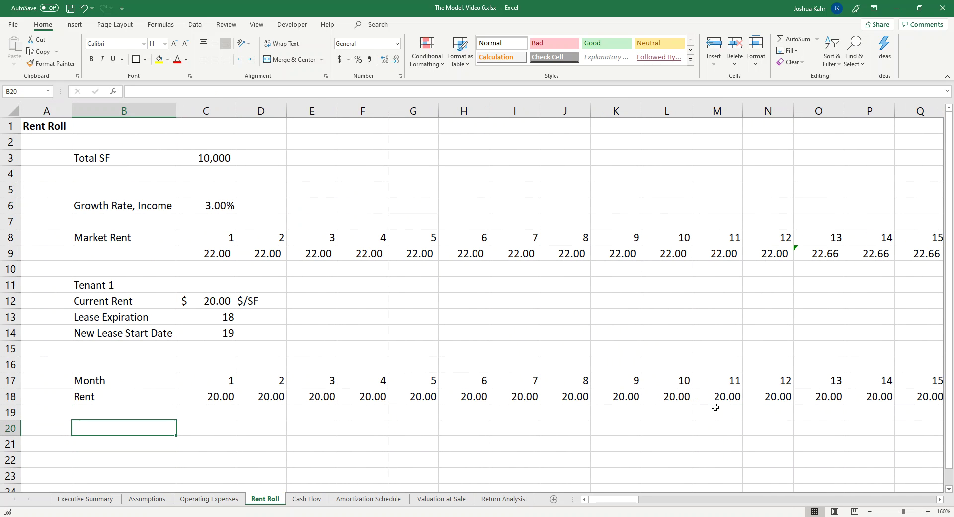
{"action": "type", "text": "Year"}
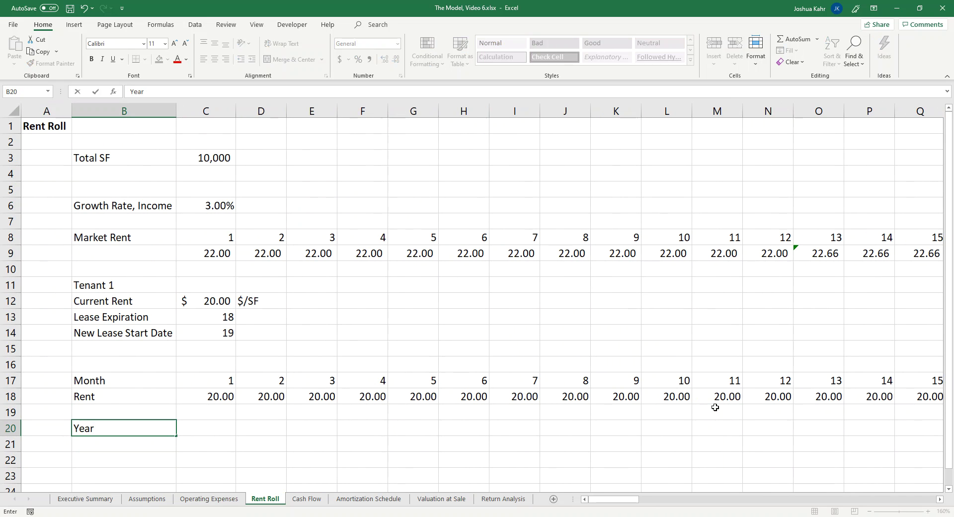
{"action": "key", "text": "Right"}
{"action": "type", "text": "1"}
{"action": "key", "text": "Right"}
{"action": "type", "text": "2"}
{"action": "key", "text": "Right"}
{"action": "type", "text": "3"}
{"action": "key", "text": "Right"}
{"action": "type", "text": "4"}
{"action": "key", "text": "Right"}
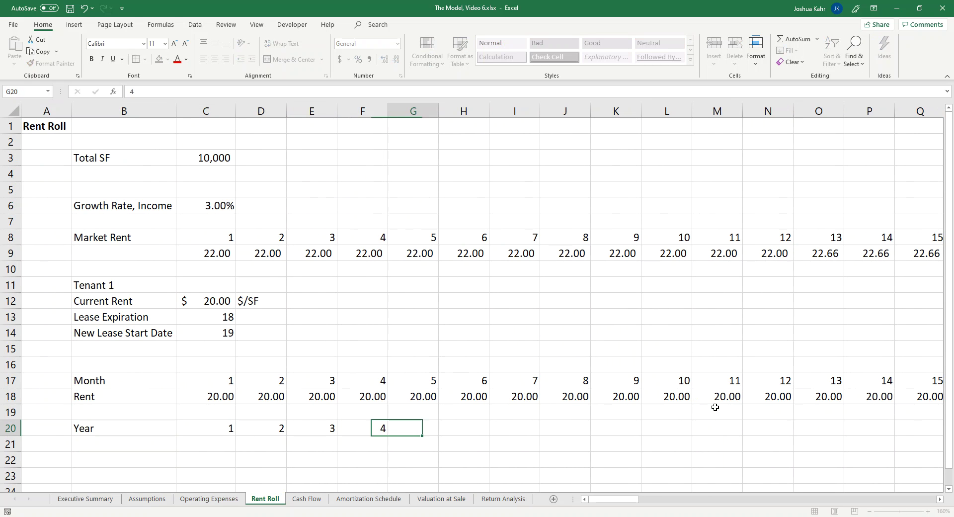
{"action": "type", "text": "5"}
{"action": "key", "text": "Return"}
Step: Label B21 Rent, directly beneath the Year label
{"action": "key", "text": "Left"}
{"action": "key", "text": "Left"}
{"action": "key", "text": "Left"}
{"action": "key", "text": "Left"}
{"action": "key", "text": "Left"}
{"action": "key", "text": "Down"}
{"action": "key", "text": "Down"}
{"action": "key", "text": "Down"}
{"action": "key", "text": "Down"}
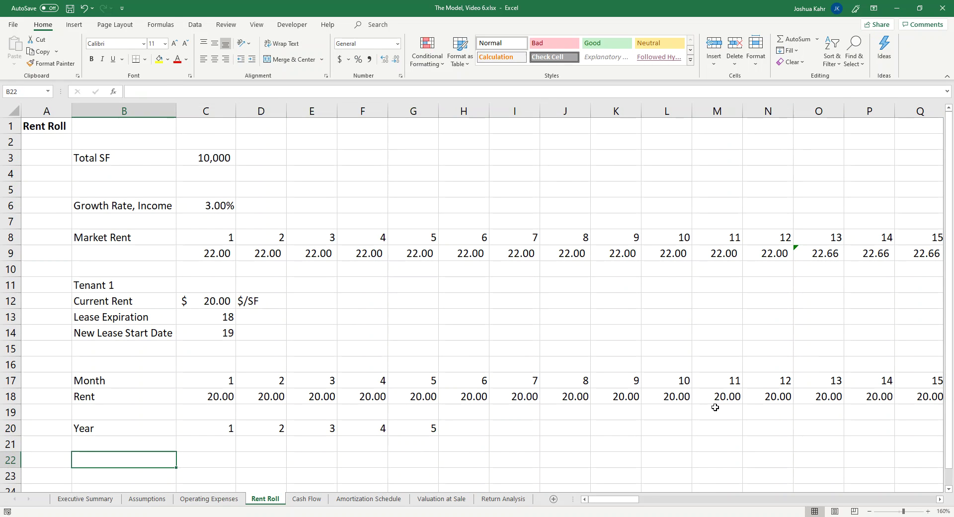
{"action": "key", "text": "Down"}
{"action": "key", "text": "Up"}
{"action": "key", "text": "Up"}
{"action": "key", "text": "Up"}
{"action": "key", "text": "Up"}
{"action": "key", "text": "Up"}
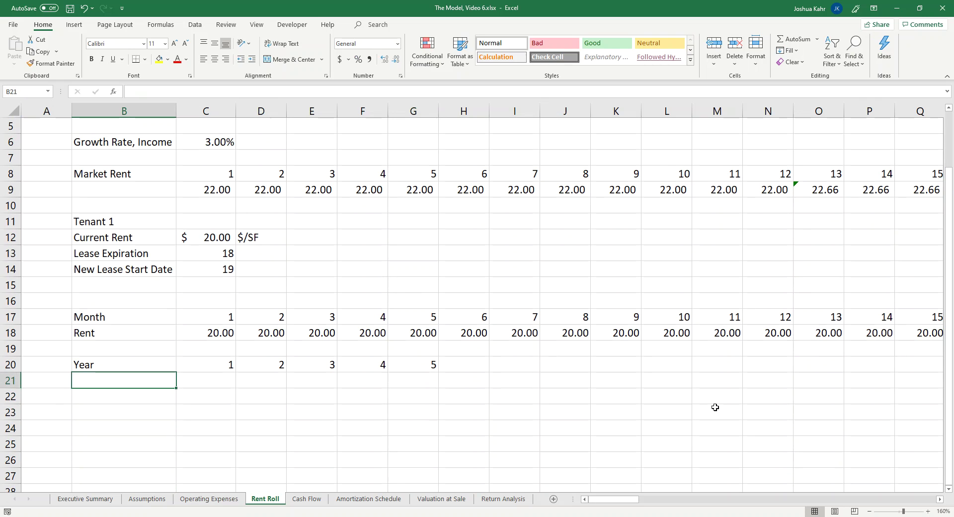
{"action": "type", "text": "Rent"}
{"action": "key", "text": "Return"}
Step: Start the year 1 rent formula in C21 as +sum(offset($C$18, 0, anchored on the month 1 rent with no row offset
{"action": "key", "text": "Up"}
{"action": "key", "text": "Right"}
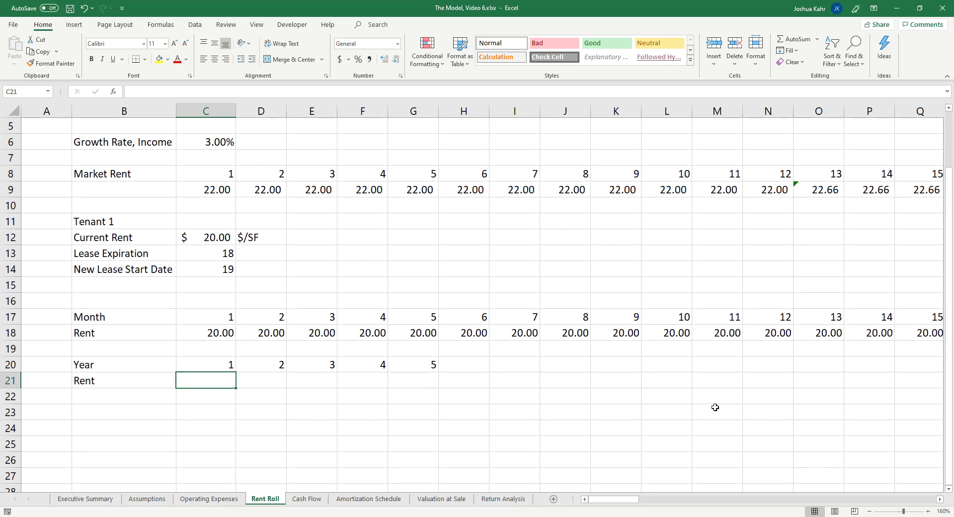
{"action": "type", "text": "+s"}
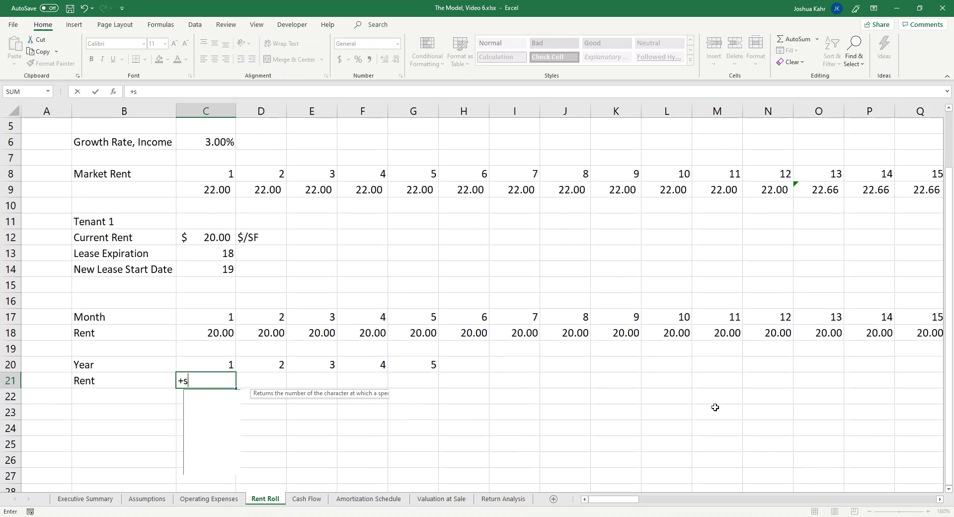
{"action": "type", "text": "um(offest"}
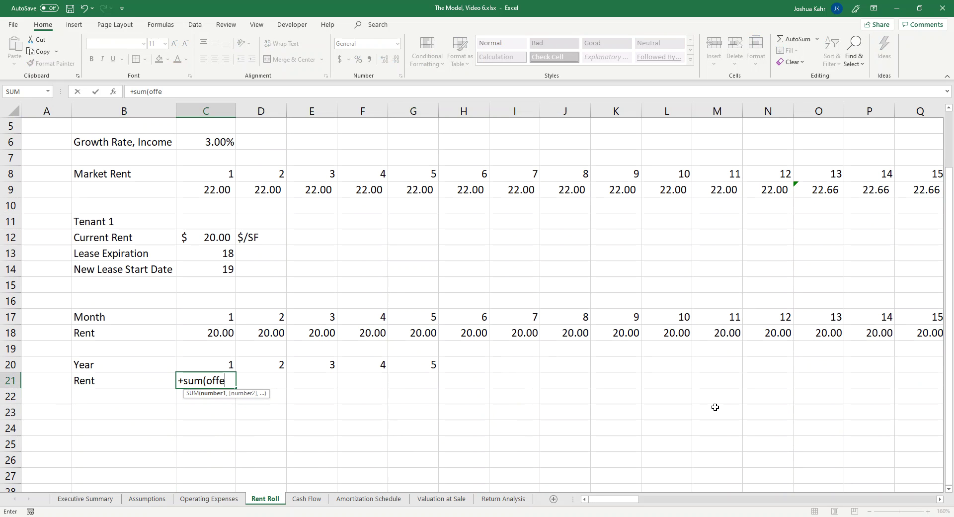
{"action": "key", "text": "BackSpace"}
{"action": "key", "text": "BackSpace"}
{"action": "type", "text": "set("}
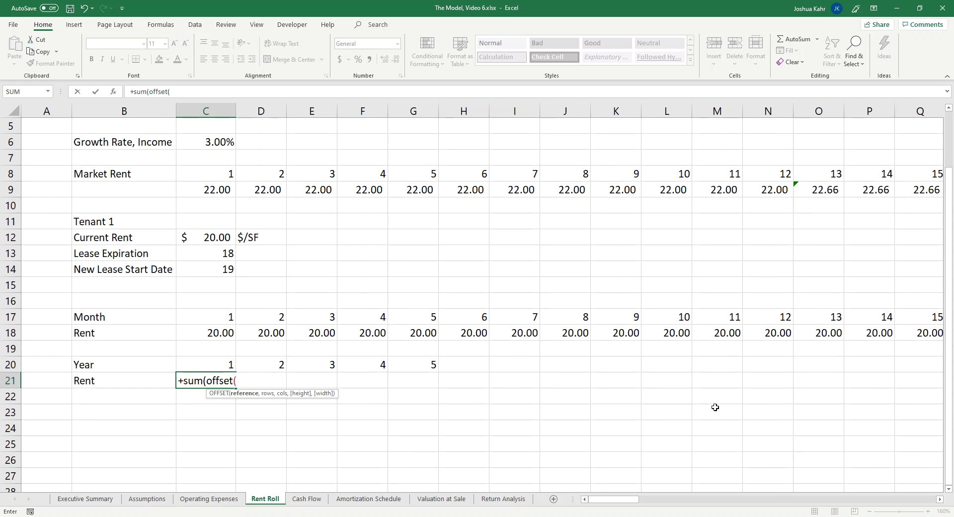
{"action": "key", "text": "Up"}
{"action": "key", "text": "Up"}
{"action": "key", "text": "Up"}
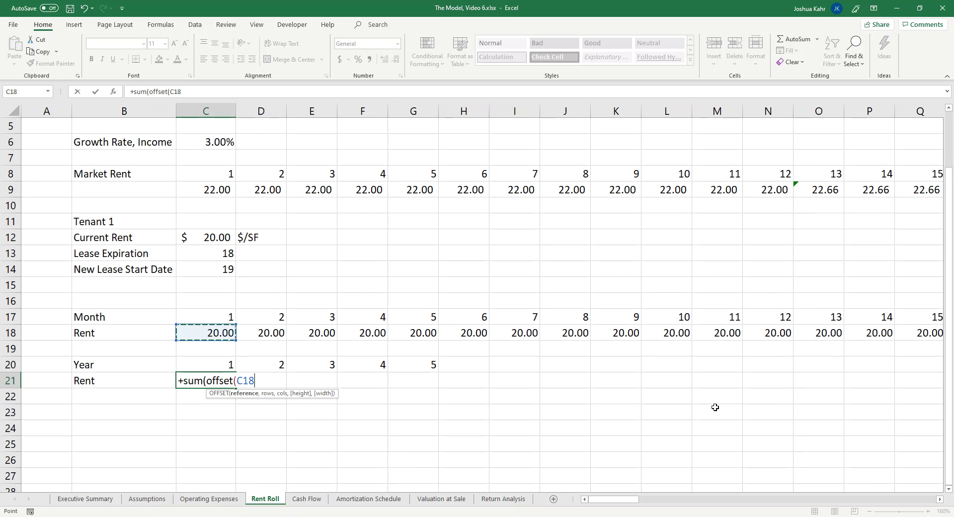
{"action": "key", "text": "F4"}
{"action": "type", "text": ", 0, "}
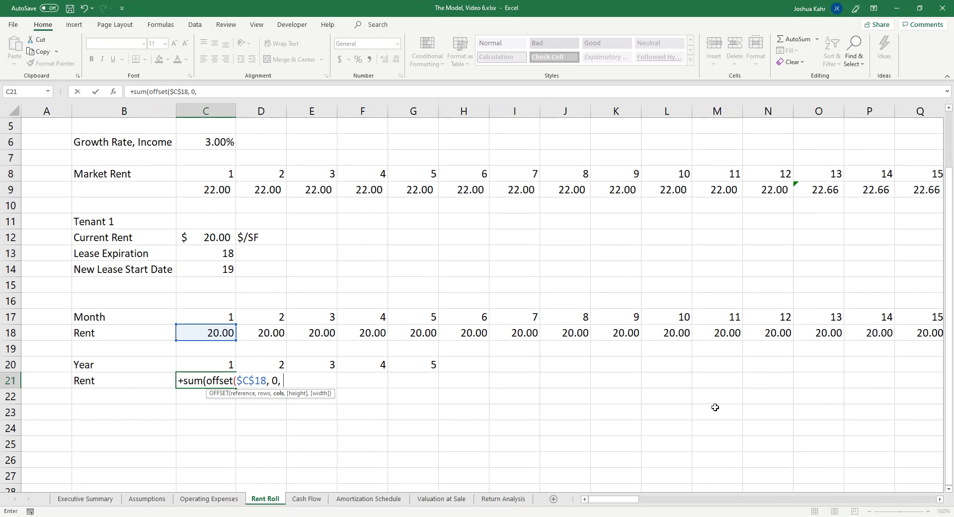
Step: Complete the year 1 rent formula in C21 with column offset 12*(C20-1), height 1 and width 12, accepting the closing parenthesis correction
{"action": "type", "text": "12*("}
{"action": "key", "text": "Up"}
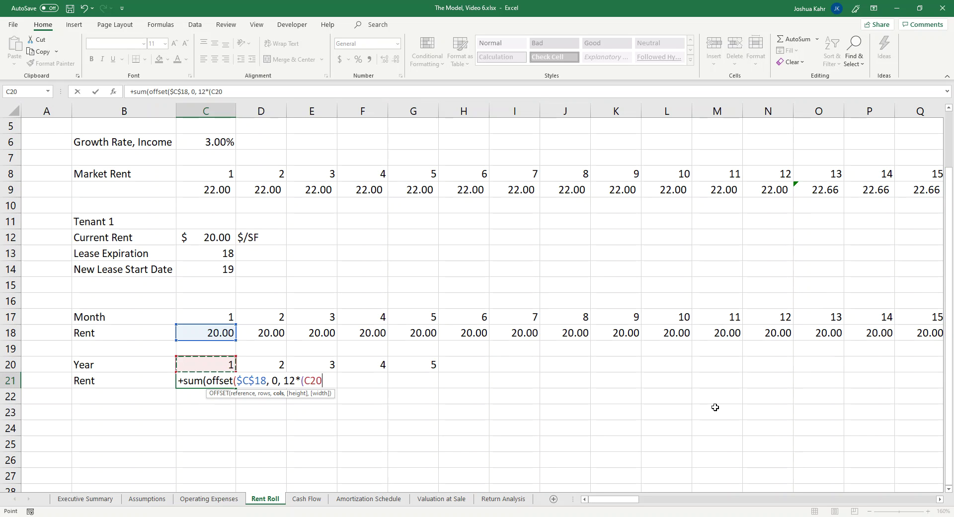
{"action": "type", "text": "-1"}
{"action": "type", "text": ", 1,"}
{"action": "type", "text": " 12"}
{"action": "key", "text": "BackSpace"}
{"action": "type", "text": "12,"}
{"action": "key", "text": "BackSpace"}
{"action": "type", "text": ")"}
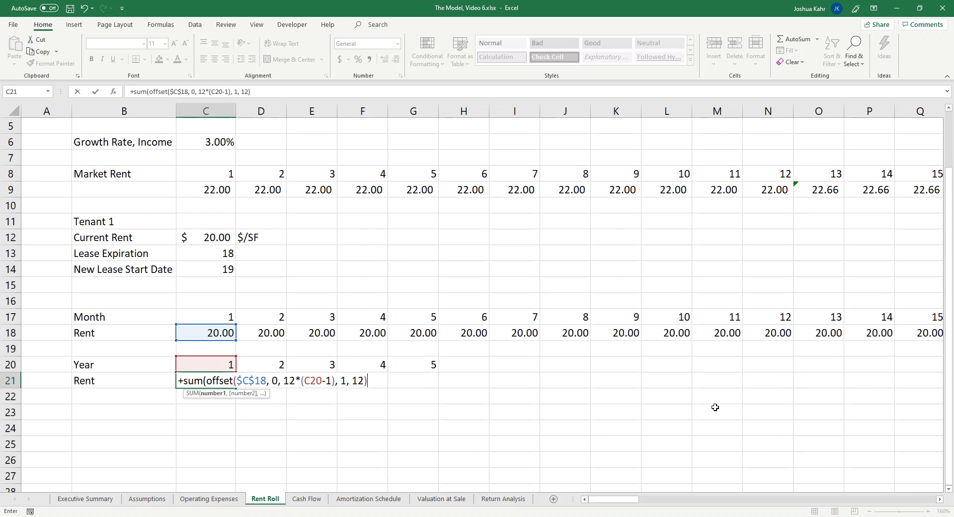
{"action": "key", "text": "Return"}
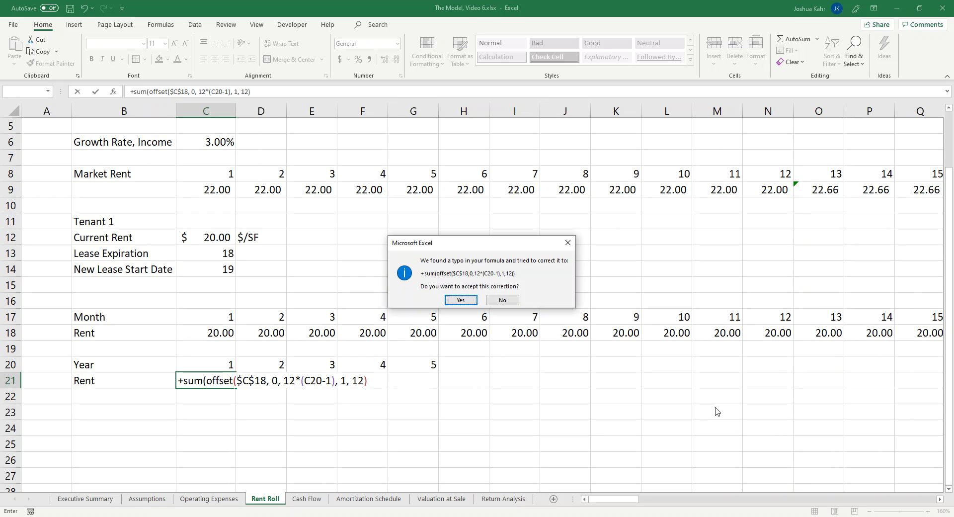
{"action": "key", "text": "Return"}
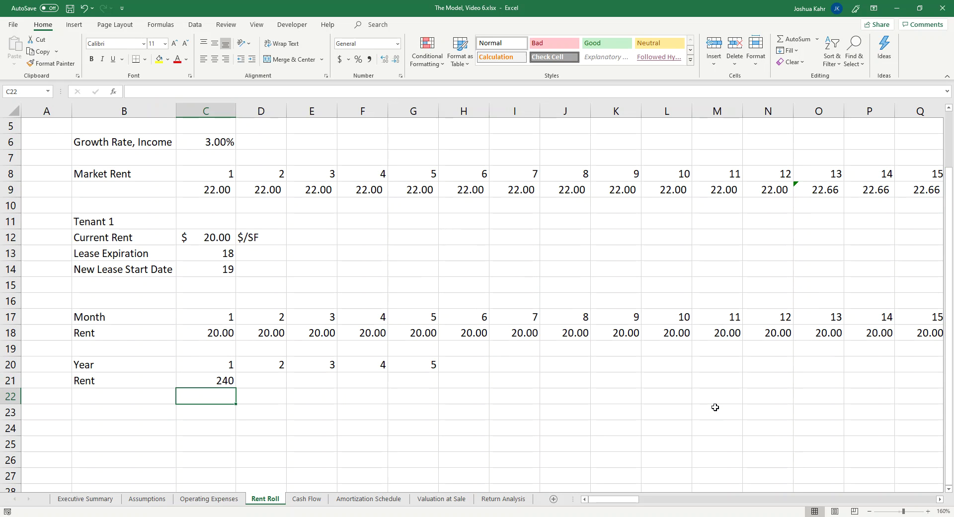
Step: Divide the year 1 rent formula in C21 by 12 and fill it across through year 5 in G21
{"action": "key", "text": "Up"}
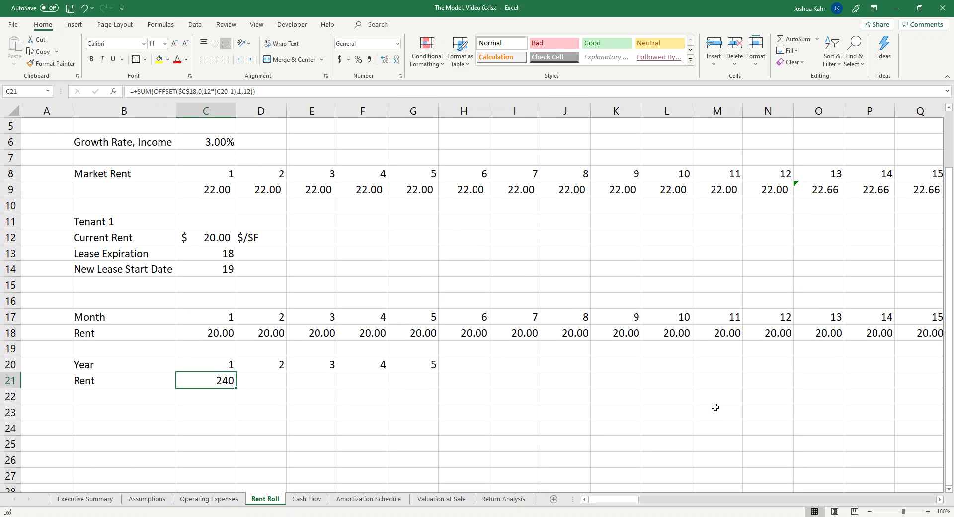
{"action": "key", "text": "F2"}
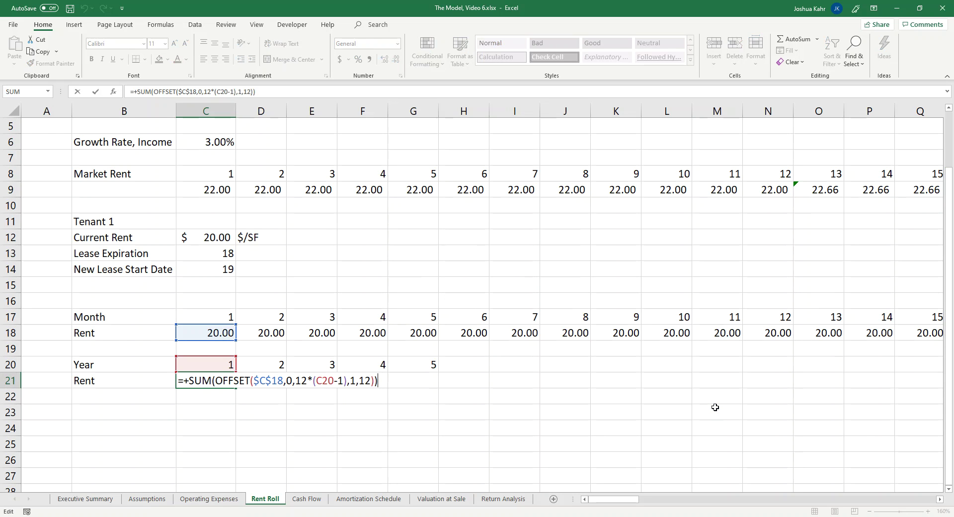
{"action": "type", "text": "/123"}
{"action": "key", "text": "Return"}
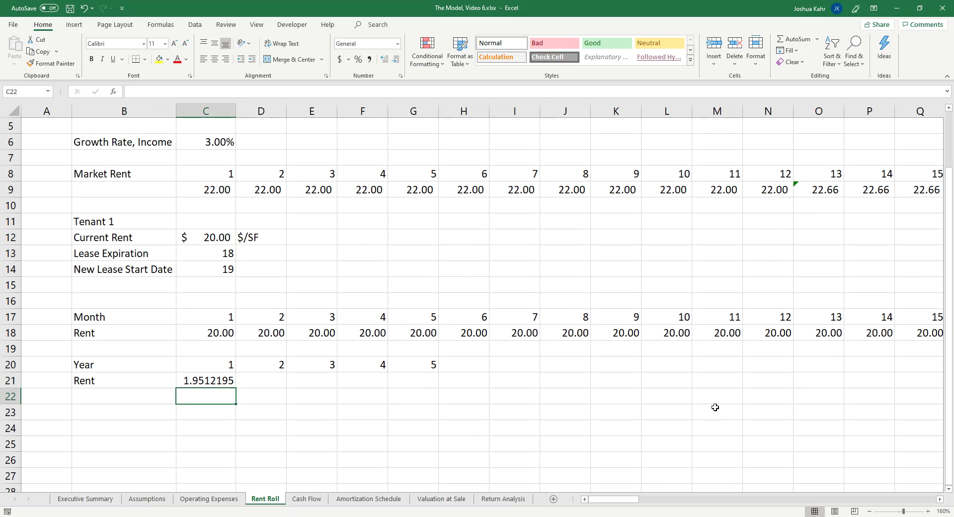
{"action": "key", "text": "Up"}
{"action": "key", "text": "F1"}
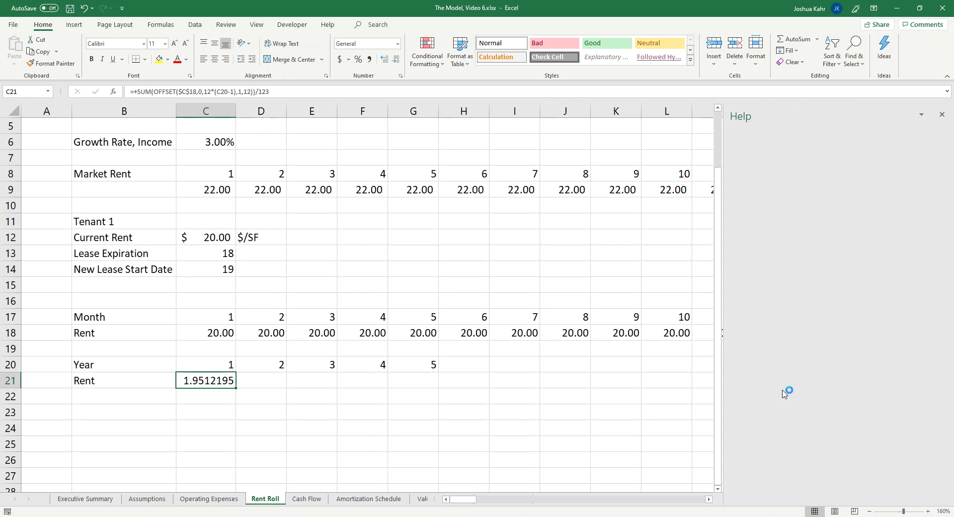
{"action": "left_click", "coordinate": [942, 115]}
{"action": "key", "text": "F2"}
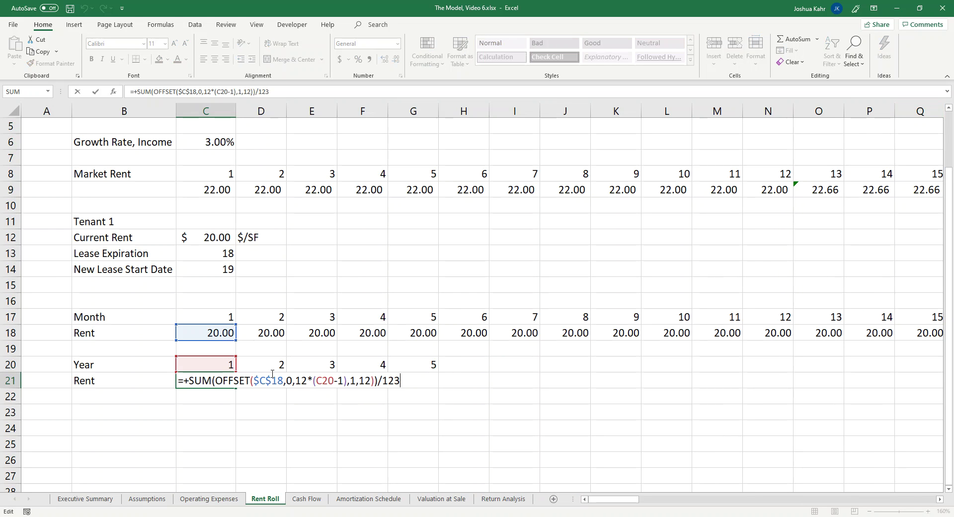
{"action": "key", "text": "Escape"}
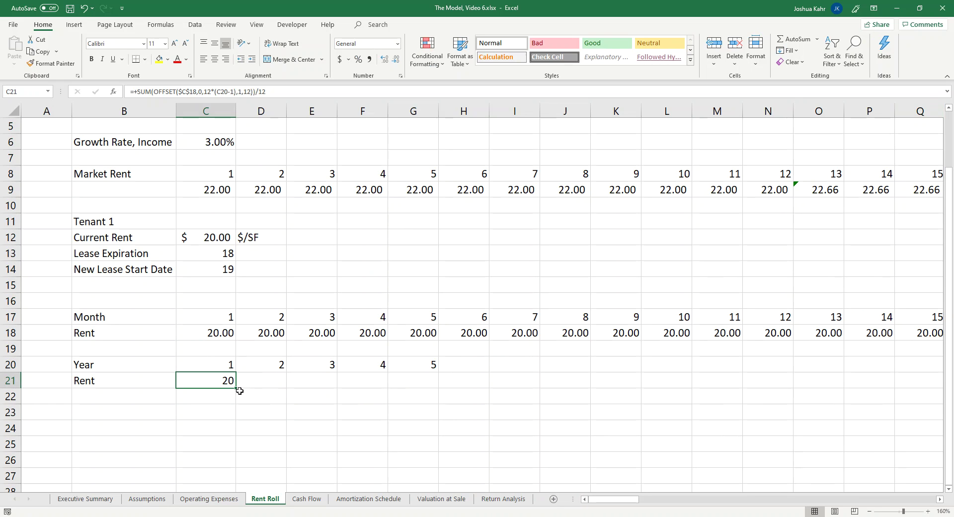
{"action": "left_click_drag", "start_coordinate": [236, 389], "coordinate": [420, 394]}
Step: Check the filled yearly rent formulas one by one from C21 through G21
{"action": "left_click", "coordinate": [216, 385]}
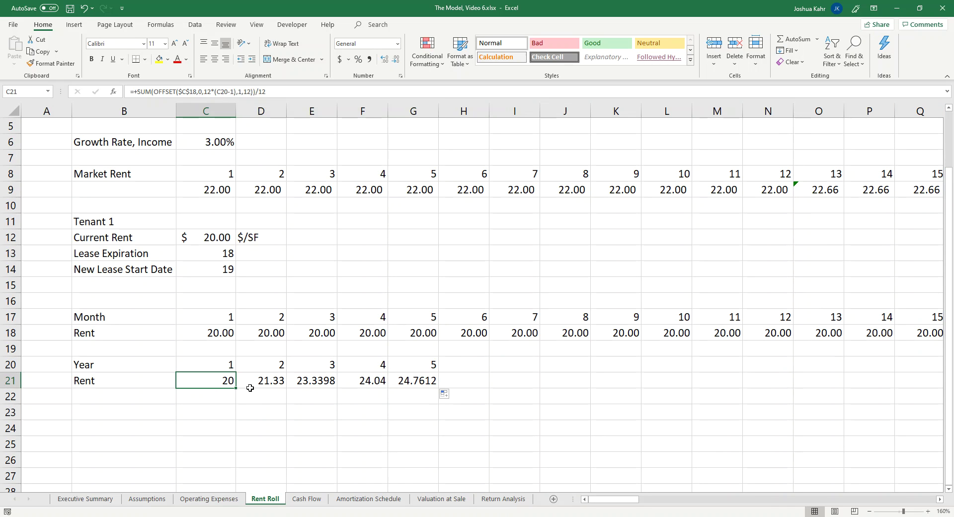
{"action": "key", "text": "F2"}
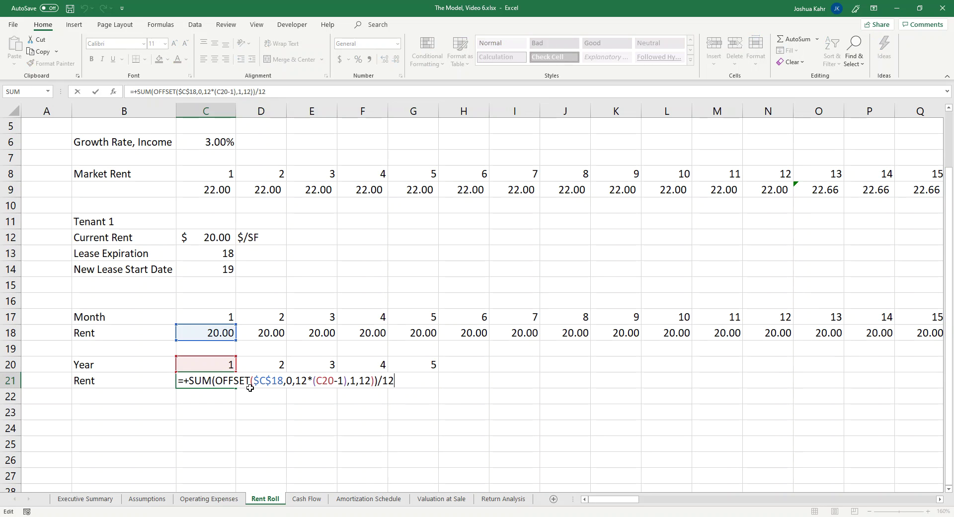
{"action": "key", "text": "Escape"}
{"action": "left_click", "coordinate": [250, 388]}
{"action": "key", "text": "F2"}
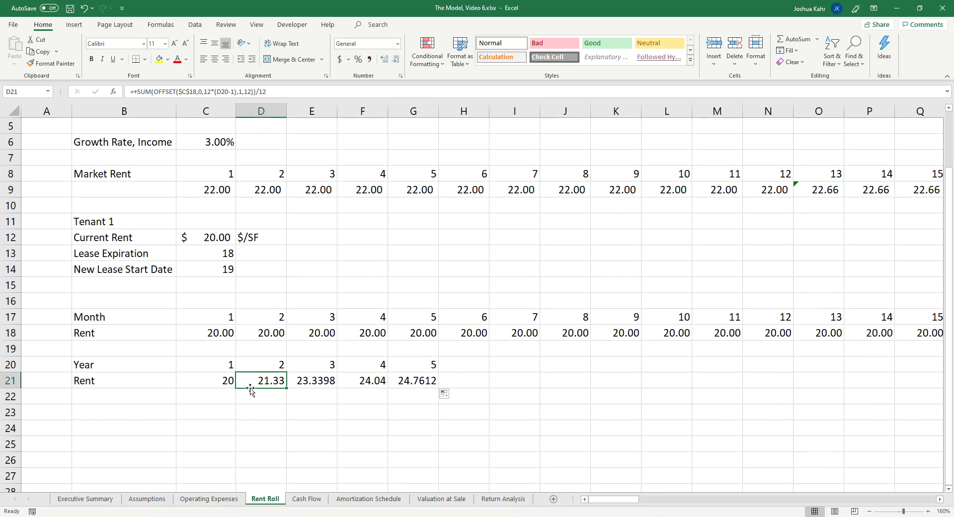
{"action": "key", "text": "Escape"}
{"action": "key", "text": "Right"}
{"action": "key", "text": "F2"}
{"action": "key", "text": "Escape"}
{"action": "key", "text": "Right"}
{"action": "key", "text": "F2"}
{"action": "key", "text": "Escape"}
{"action": "key", "text": "Right"}
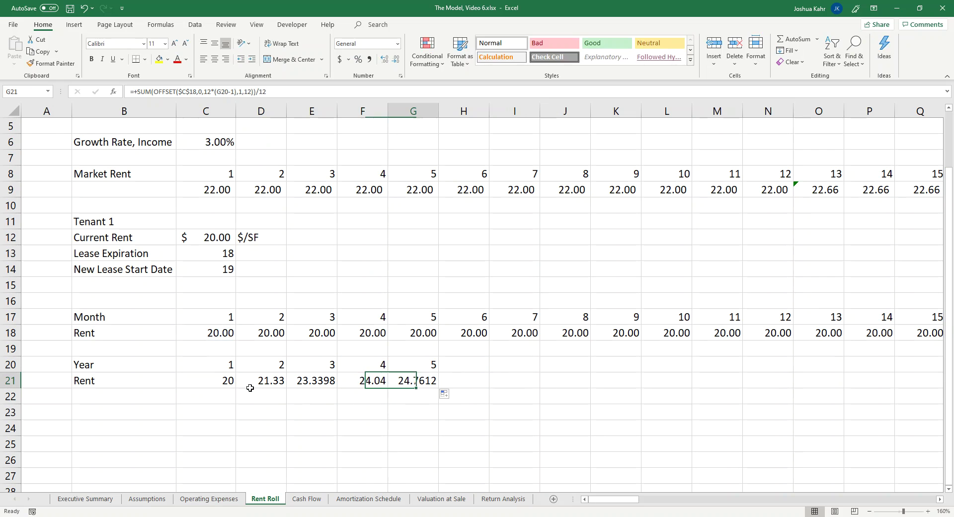
{"action": "key", "text": "F2"}
{"action": "key", "text": "Escape"}
Step: Examine the monthly rents along row 18 from month 1 to month 30, around the month 18 lease expiration
{"action": "key", "text": "Up"}
{"action": "key", "text": "Up"}
{"action": "key", "text": "Up"}
{"action": "key", "text": "Right"}
{"action": "key", "text": "Right"}
{"action": "key", "text": "Right"}
{"action": "key", "text": "Right"}
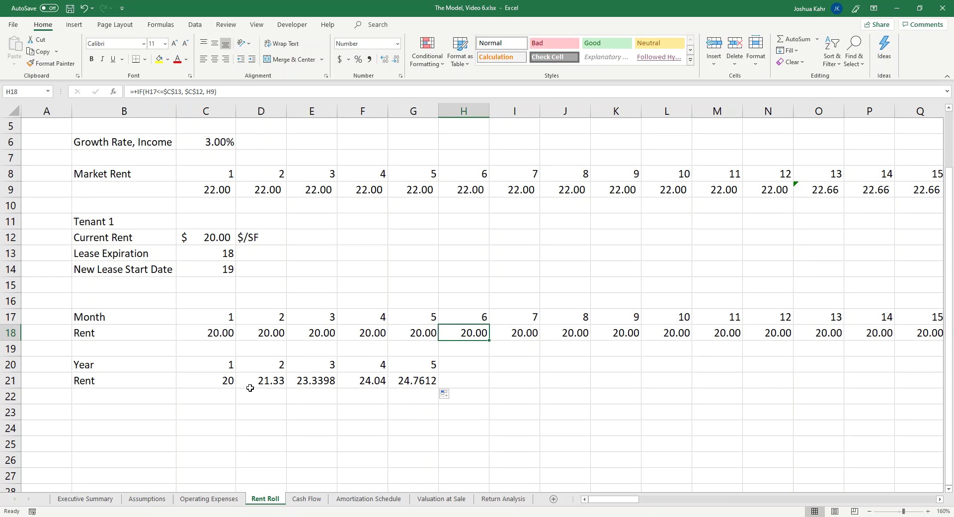
{"action": "key", "text": "Left"}
{"action": "key", "text": "Left"}
{"action": "key", "text": "Left"}
{"action": "key", "text": "Left"}
{"action": "key", "text": "Left"}
{"action": "key", "text": "Left"}
{"action": "key", "text": "Left"}
{"action": "key", "text": "Left"}
{"action": "key", "text": "Up"}
{"action": "key", "text": "Up"}
{"action": "key", "text": "Up"}
{"action": "key", "text": "Up"}
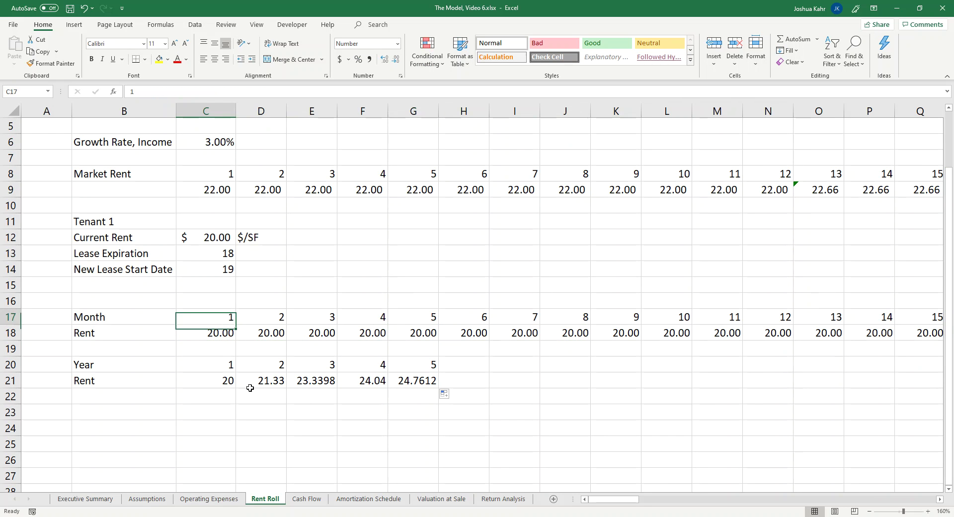
{"action": "key", "text": "Down"}
{"action": "key", "text": "Down"}
{"action": "key", "text": "Down"}
{"action": "key", "text": "Down"}
{"action": "key", "text": "Right"}
{"action": "key", "text": "Right"}
{"action": "key", "text": "Right"}
{"action": "key", "text": "Right"}
{"action": "key", "text": "Right"}
{"action": "key", "text": "Right"}
{"action": "key", "text": "Right"}
{"action": "key", "text": "Right"}
{"action": "key", "text": "Right"}
{"action": "key", "text": "Right"}
{"action": "key", "text": "Right"}
{"action": "key", "text": "Right"}
{"action": "key", "text": "Right"}
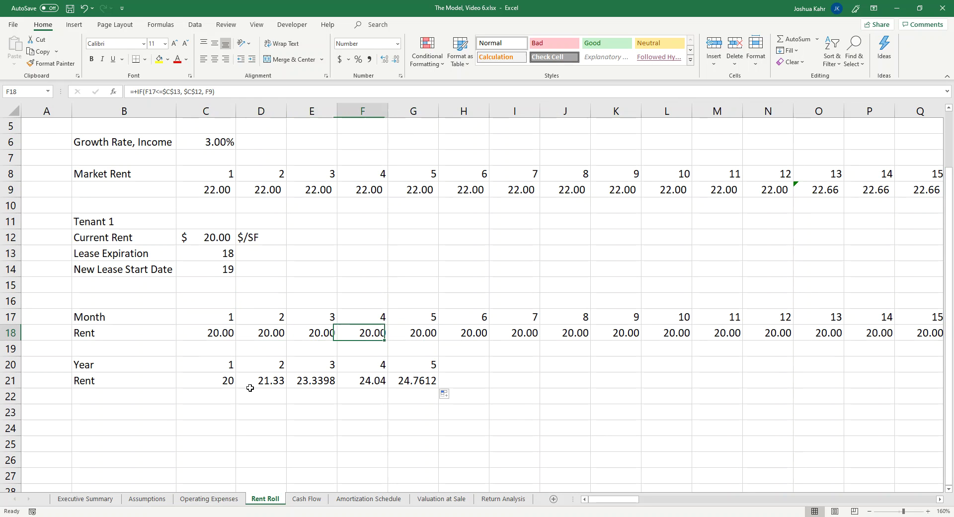
{"action": "key", "text": "Right"}
{"action": "key", "text": "Right"}
{"action": "key", "text": "Right"}
{"action": "key", "text": "Right"}
{"action": "key", "text": "Right"}
{"action": "key", "text": "Right"}
{"action": "key", "text": "Right"}
{"action": "key", "text": "Right"}
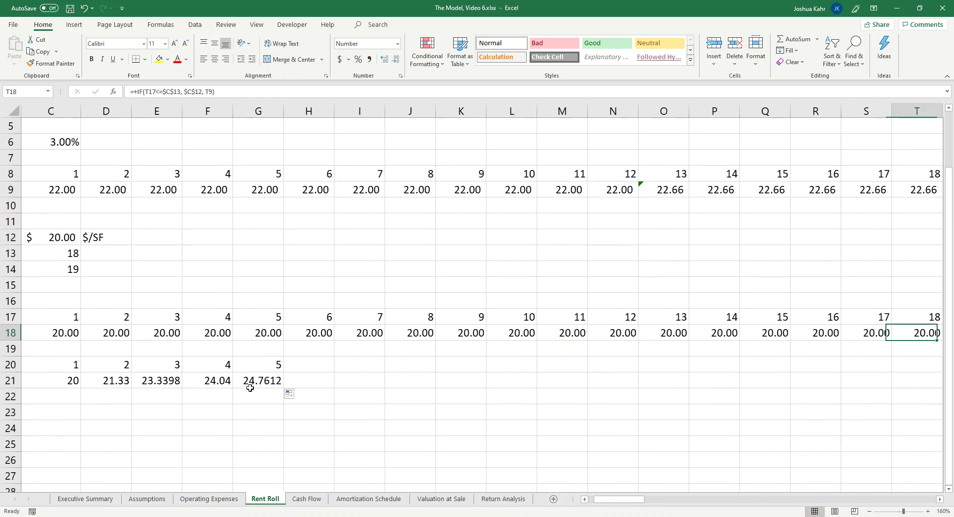
{"action": "key", "text": "Left"}
{"action": "key", "text": "Left"}
{"action": "key", "text": "Left"}
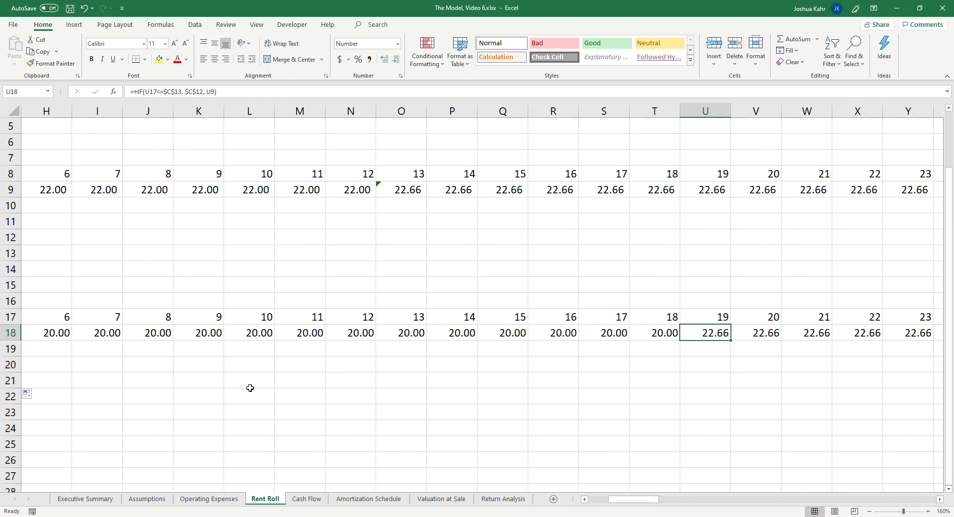
{"action": "key", "text": "Right"}
{"action": "key", "text": "Right"}
{"action": "key", "text": "Right"}
{"action": "key", "text": "Right"}
{"action": "key", "text": "Right"}
{"action": "key", "text": "Right"}
{"action": "key", "text": "Right"}
{"action": "key", "text": "Right"}
{"action": "key", "text": "Right"}
{"action": "key", "text": "Right"}
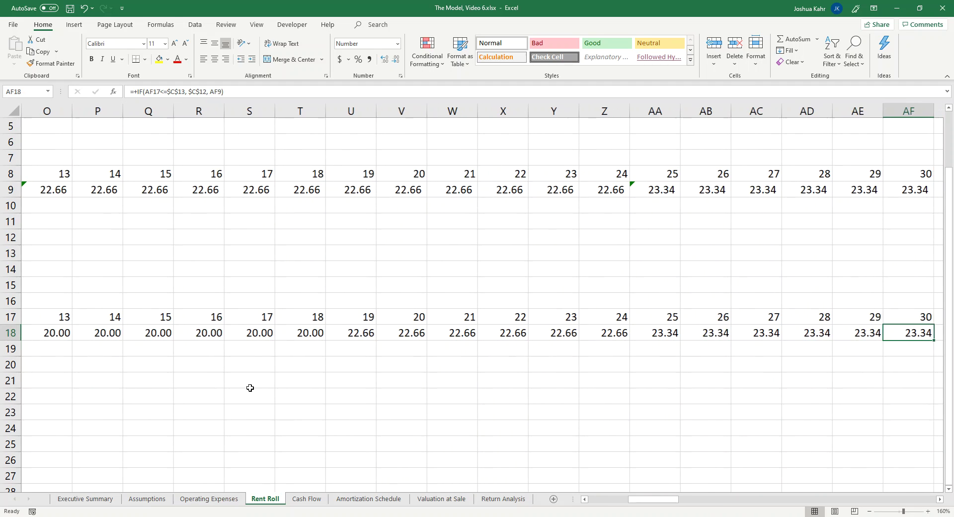
{"action": "key", "text": "Left"}
{"action": "key", "text": "Left"}
{"action": "key", "text": "Left"}
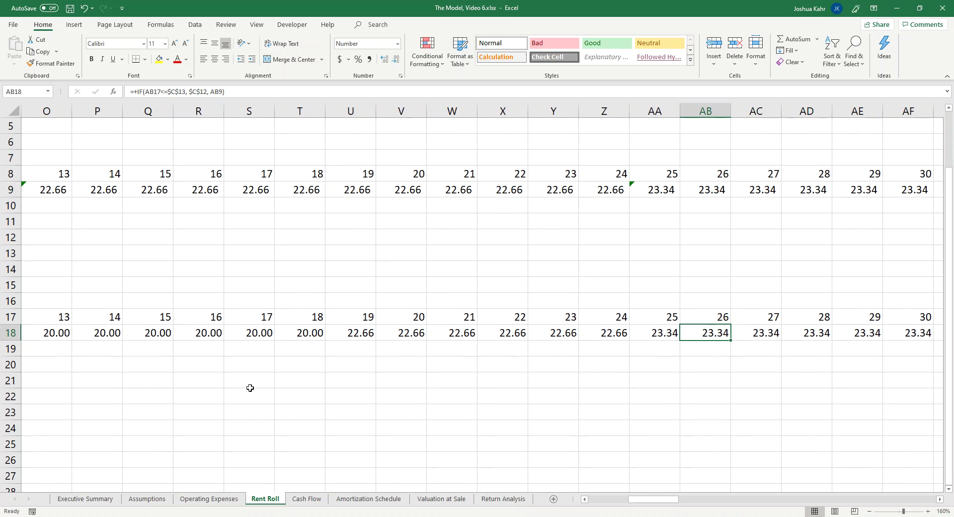
Step: Review the year 2 monthly rents in row 18, months 13 through 24, and return to the start of the row
{"action": "key", "text": "Left"}
{"action": "key", "text": "Left"}
{"action": "key", "text": "Left"}
{"action": "key", "text": "Left"}
{"action": "key", "text": "Left"}
{"action": "key", "text": "Left"}
{"action": "key", "text": "Left"}
{"action": "key", "text": "shift+Right"}
{"action": "key", "text": "shift+Right"}
{"action": "key", "text": "shift+Right"}
{"action": "key", "text": "shift+Right"}
{"action": "key", "text": "shift+Right"}
{"action": "key", "text": "shift+Right"}
{"action": "key", "text": "Right"}
{"action": "key", "text": "Right"}
{"action": "key", "text": "Right"}
{"action": "key", "text": "Right"}
{"action": "key", "text": "Right"}
{"action": "key", "text": "Right"}
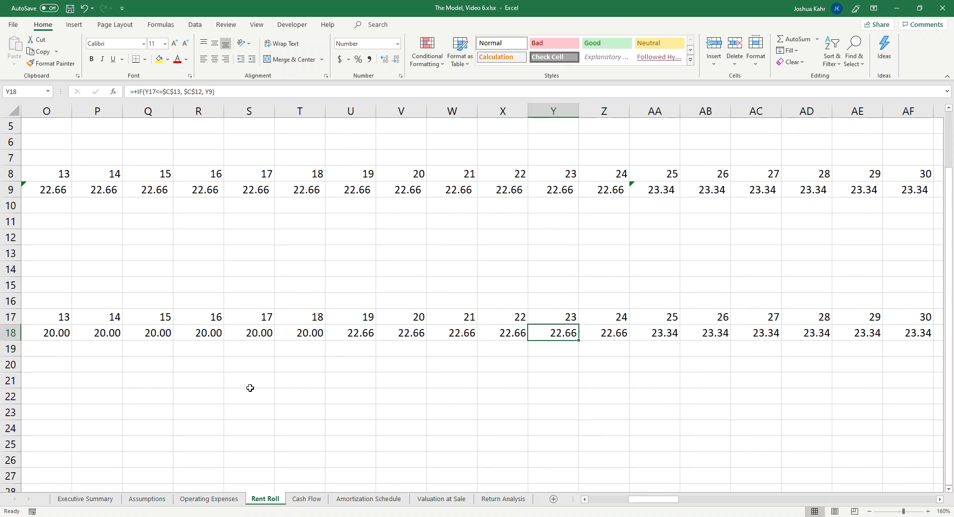
{"action": "key", "text": "Left"}
{"action": "key", "text": "Left"}
{"action": "key", "text": "Left"}
{"action": "key", "text": "Left"}
{"action": "key", "text": "Left"}
{"action": "key", "text": "Left"}
{"action": "key", "text": "Left"}
{"action": "key", "text": "Left"}
{"action": "key", "text": "Left"}
{"action": "key", "text": "Left"}
{"action": "key", "text": "Left"}
{"action": "key", "text": "Left"}
{"action": "key", "text": "Left"}
{"action": "key", "text": "Left"}
{"action": "key", "text": "Left"}
{"action": "key", "text": "Left"}
{"action": "key", "text": "Left"}
{"action": "key", "text": "Left"}
{"action": "key", "text": "Left"}
{"action": "key", "text": "Left"}
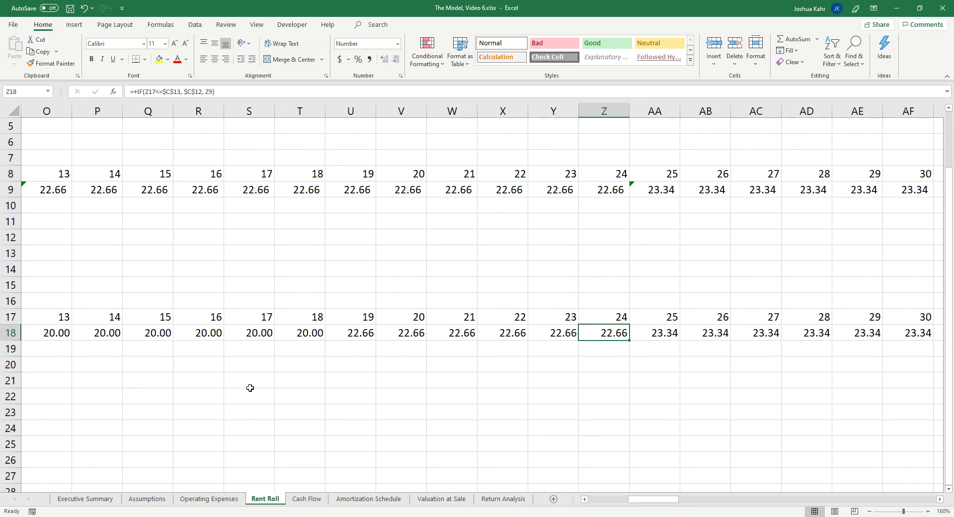
{"action": "key", "text": "Left"}
{"action": "key", "text": "Left"}
{"action": "key", "text": "Left"}
{"action": "key", "text": "Up"}
{"action": "key", "text": "Up"}
{"action": "key", "text": "Up"}
{"action": "key", "text": "Up"}
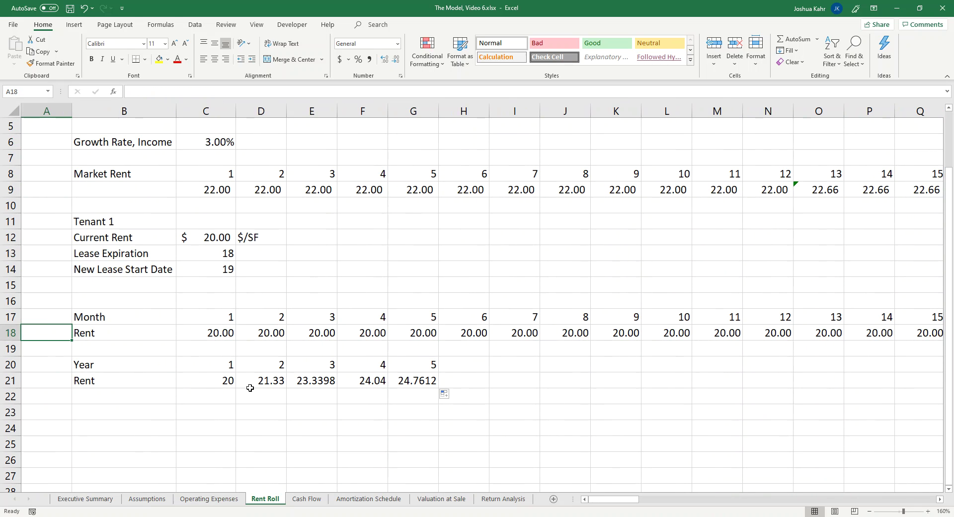
Step: Open the month 1 rent formula in C18 and review its IF arguments, ending on the current rent reference $C$12
{"action": "key", "text": "Right"}
{"action": "key", "text": "Right"}
{"action": "key", "text": "Down"}
{"action": "key", "text": "Down"}
{"action": "key", "text": "Down"}
{"action": "key", "text": "Down"}
{"action": "key", "text": "Left"}
{"action": "key", "text": "F2"}
{"action": "key", "text": "Left"}
{"action": "key", "text": "Left"}
{"action": "key", "text": "Left"}
{"action": "key", "text": "Left"}
{"action": "key", "text": "Left"}
{"action": "key", "text": "Left"}
{"action": "key", "text": "Left"}
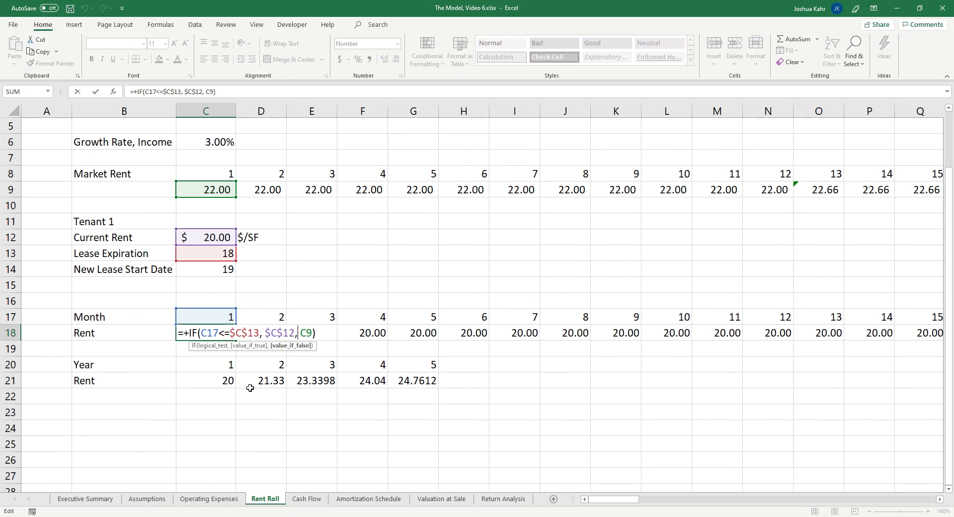
{"action": "key", "text": "Left"}
{"action": "key", "text": "Left"}
{"action": "key", "text": "Right"}
{"action": "key", "text": "Right"}
{"action": "key", "text": "Right"}
{"action": "key", "text": "Right"}
{"action": "key", "text": "Right"}
{"action": "key", "text": "Right"}
{"action": "key", "text": "Right"}
{"action": "double_click", "coordinate": [284, 333]}
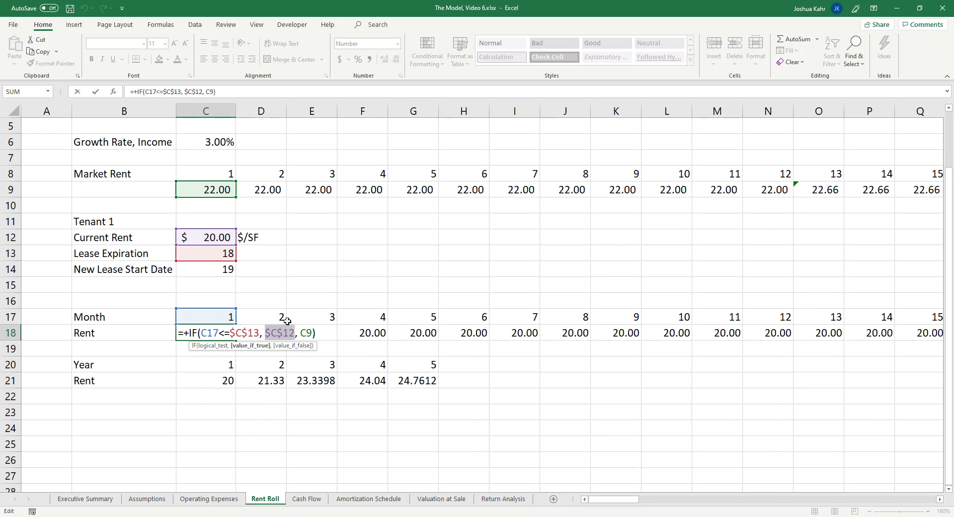
Step: Replace the IF formula's value-if-false reference C9 in C18 with HLOOKUP(C14, C8:BJ9, 2)
{"action": "double_click", "coordinate": [307, 332]}
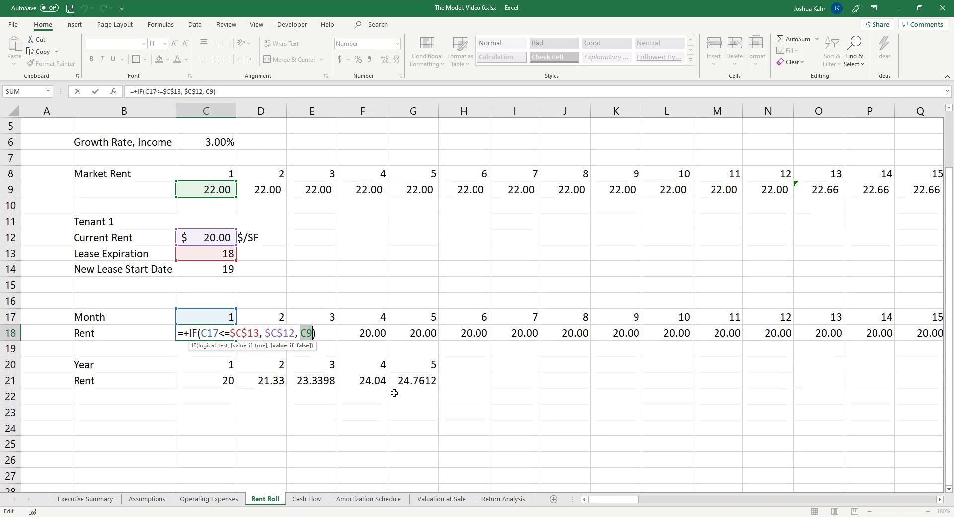
{"action": "type", "text": "hlookup("}
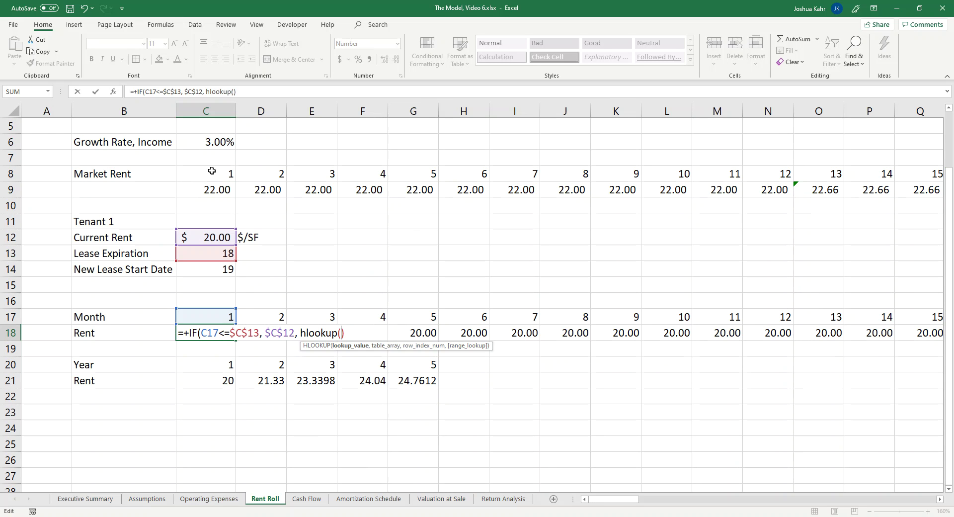
{"action": "left_click", "coordinate": [223, 268]}
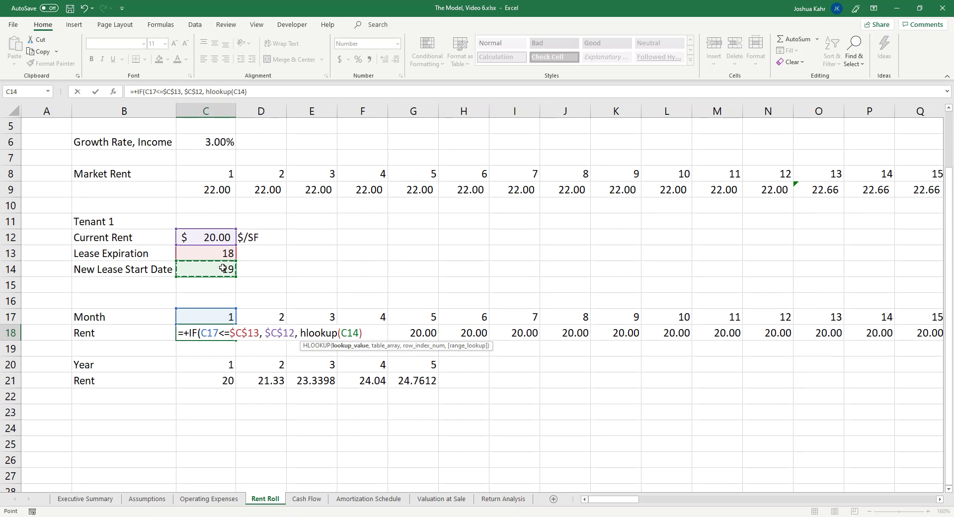
{"action": "type", "text": ","}
{"action": "left_click", "coordinate": [231, 171]}
{"action": "key", "text": "shift+Down"}
{"action": "key", "text": "ctrl+shift+Right"}
{"action": "type", "text": ", 2)"}
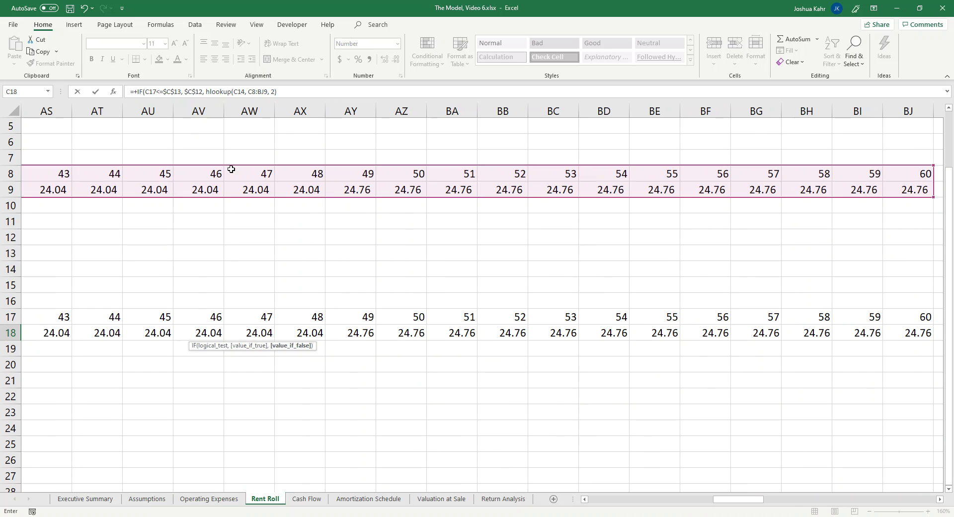
{"action": "key", "text": "Return"}
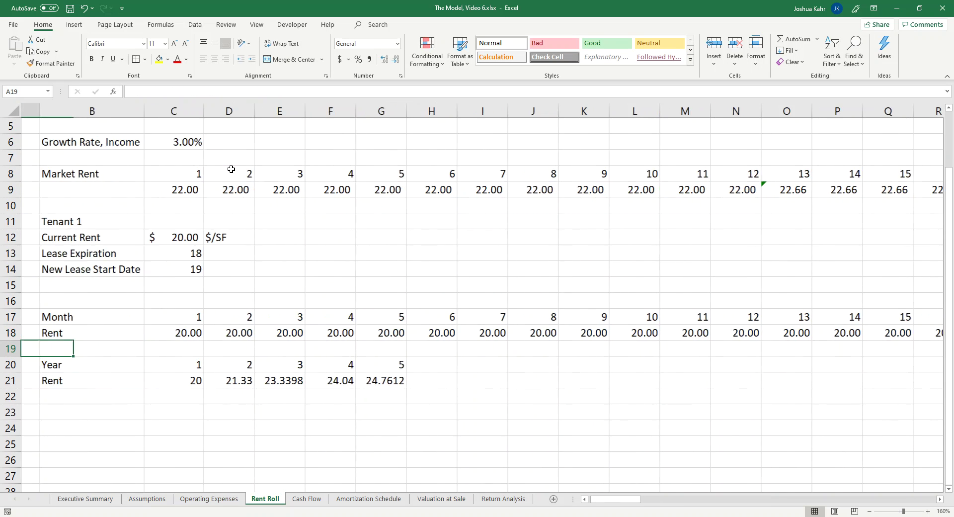
Step: Add FALSE as the range lookup argument of the HLOOKUP in C18 to require an exact match
{"action": "key", "text": "F2"}
{"action": "key", "text": "Left"}
{"action": "key", "text": "Left"}
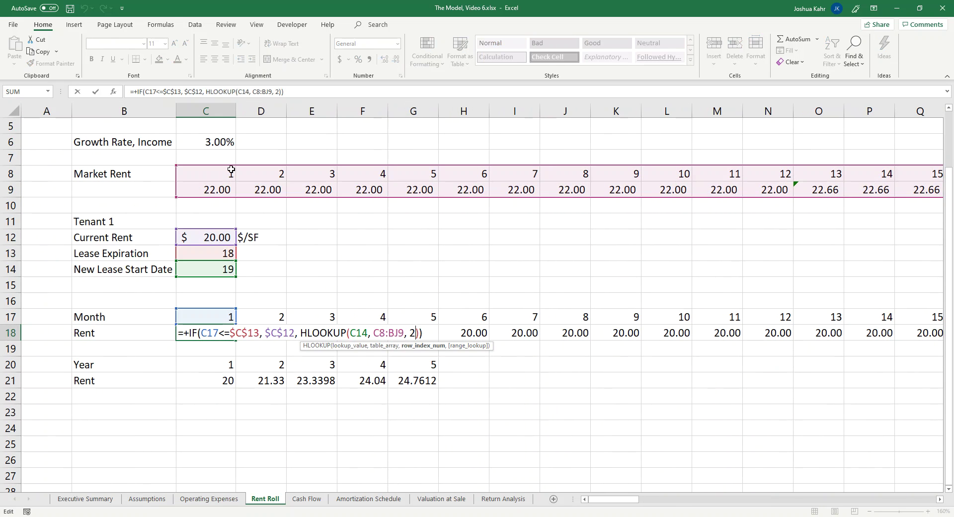
{"action": "type", "text": ", false"}
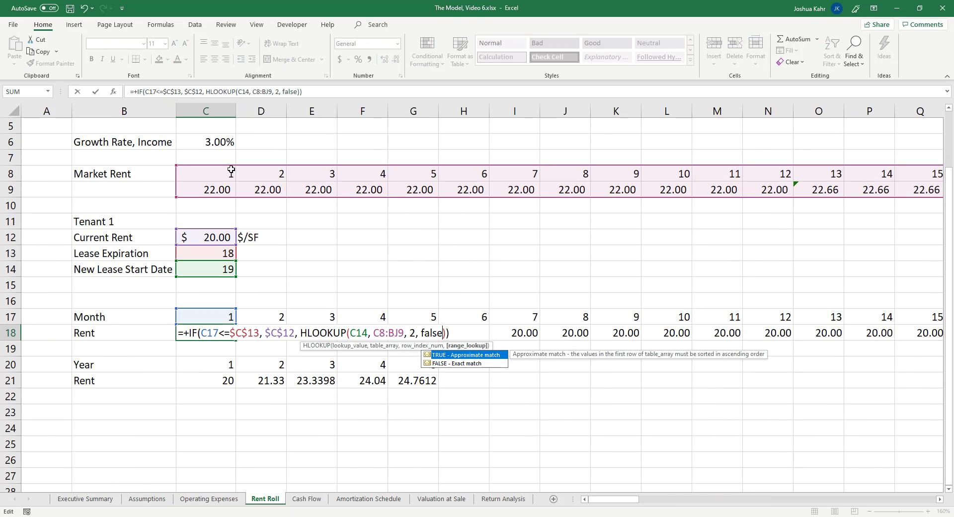
{"action": "key", "text": "Return"}
Step: Make the HLOOKUP references in C18 absolute, as $C$14 and $C$8:$BJ$9
{"action": "key", "text": "F2"}
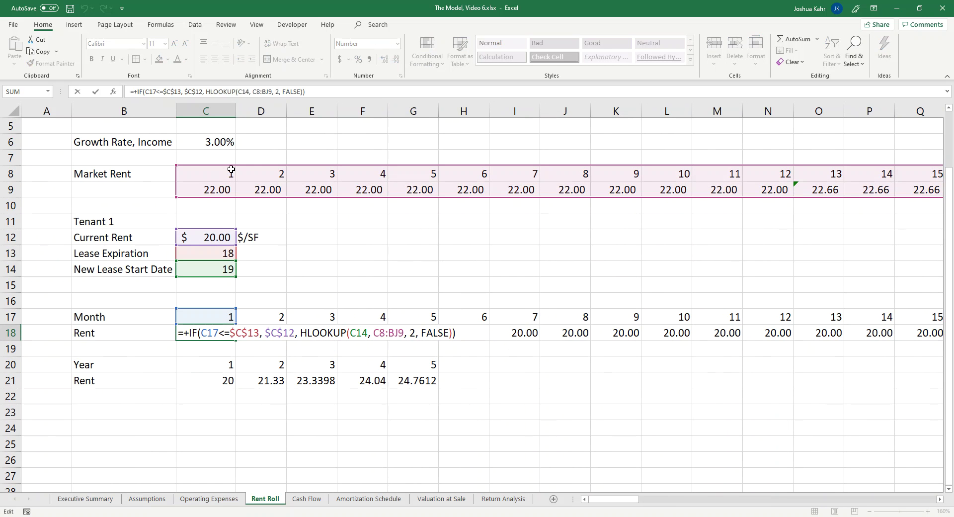
{"action": "key", "text": "Left"}
{"action": "key", "text": "Left"}
{"action": "key", "text": "Left"}
{"action": "key", "text": "Left"}
{"action": "key", "text": "Left"}
{"action": "key", "text": "Left"}
{"action": "key", "text": "Left"}
{"action": "key", "text": "Left"}
{"action": "key", "text": "Left"}
{"action": "key", "text": "Left"}
{"action": "key", "text": "Left"}
{"action": "key", "text": "Left"}
{"action": "key", "text": "Left"}
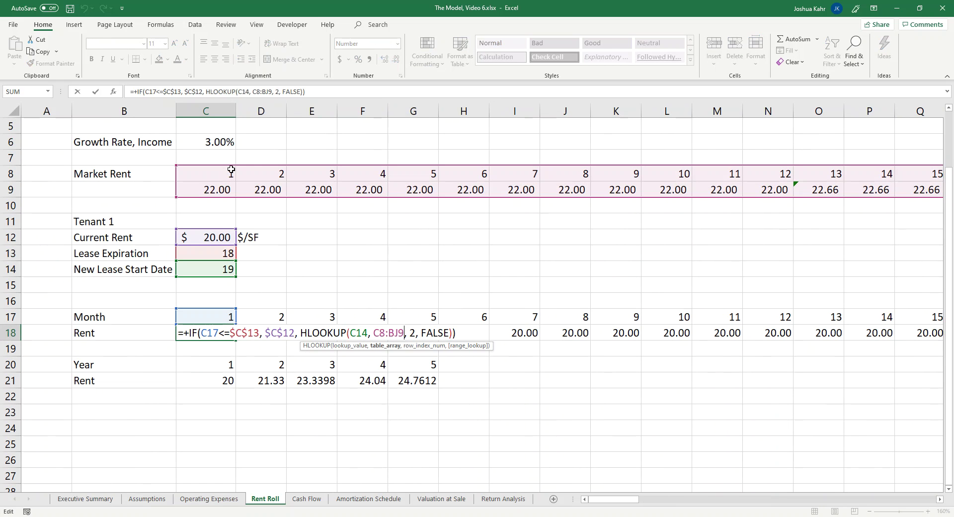
{"action": "key", "text": "Left"}
{"action": "key", "text": "Left"}
{"action": "key", "text": "Left"}
{"action": "key", "text": "Left"}
{"action": "key", "text": "F4"}
{"action": "key", "text": "Right"}
{"action": "key", "text": "Right"}
{"action": "key", "text": "Right"}
{"action": "key", "text": "Right"}
{"action": "key", "text": "Right"}
{"action": "key", "text": "F4"}
{"action": "key", "text": "Right"}
{"action": "key", "text": "Right"}
{"action": "key", "text": "F4"}
{"action": "key", "text": "ctrl+Return"}
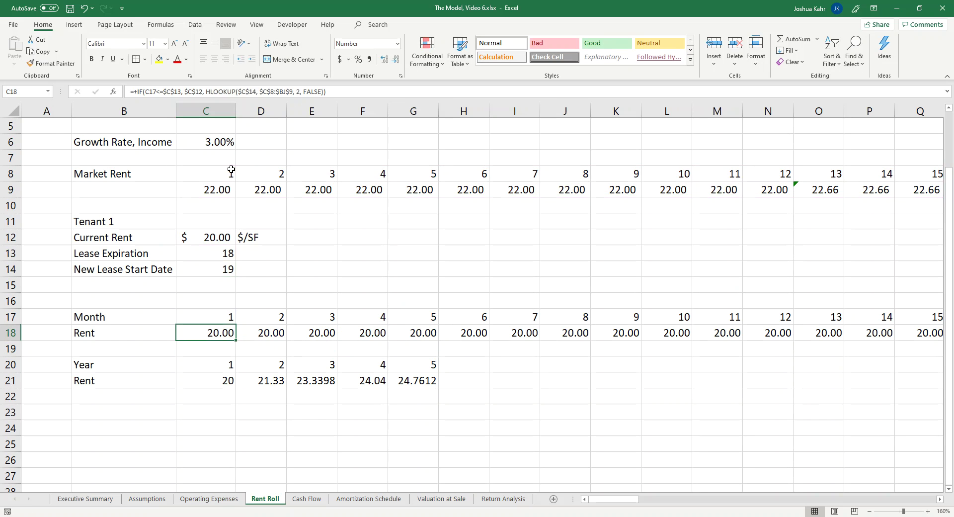
Step: Copy the month 1 rent formula in C18 across row 18 through month 60
{"action": "key", "text": "ctrl+c"}
{"action": "key", "text": "ctrl+shift+Right"}
{"action": "key", "text": "ctrl+v"}
{"action": "key", "text": "ctrl+BackSpace"}
Step: Examine the updated monthly rents along row 18 before and after the month 18 lease expiration, and return to month 1
{"action": "key", "text": "Right"}
{"action": "key", "text": "Right"}
{"action": "key", "text": "Right"}
{"action": "key", "text": "Right"}
{"action": "key", "text": "Right"}
{"action": "key", "text": "Right"}
{"action": "key", "text": "Right"}
{"action": "key", "text": "Right"}
{"action": "key", "text": "Right"}
{"action": "key", "text": "Right"}
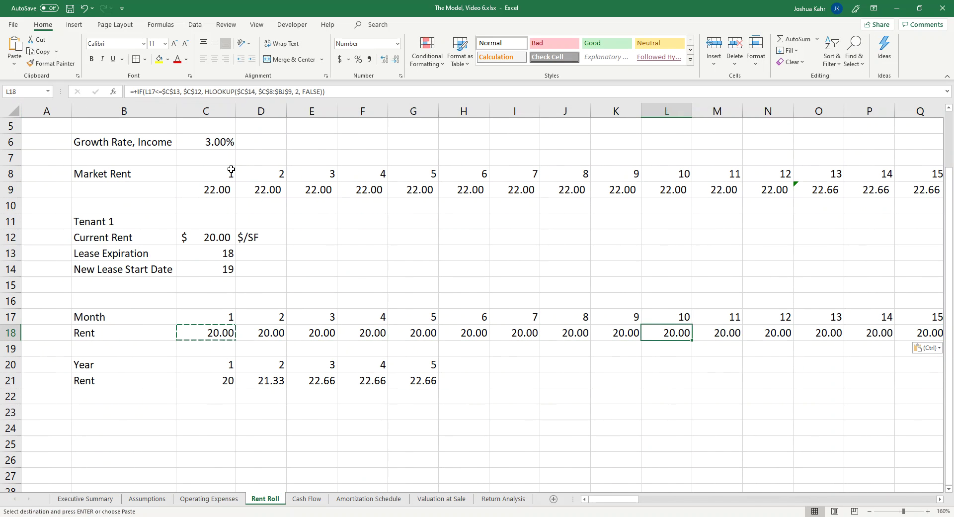
{"action": "key", "text": "Right"}
{"action": "key", "text": "Right"}
{"action": "key", "text": "Right"}
{"action": "key", "text": "Right"}
{"action": "key", "text": "Right"}
{"action": "key", "text": "Right"}
{"action": "key", "text": "Right"}
{"action": "key", "text": "Right"}
{"action": "key", "text": "Right"}
{"action": "key", "text": "Right"}
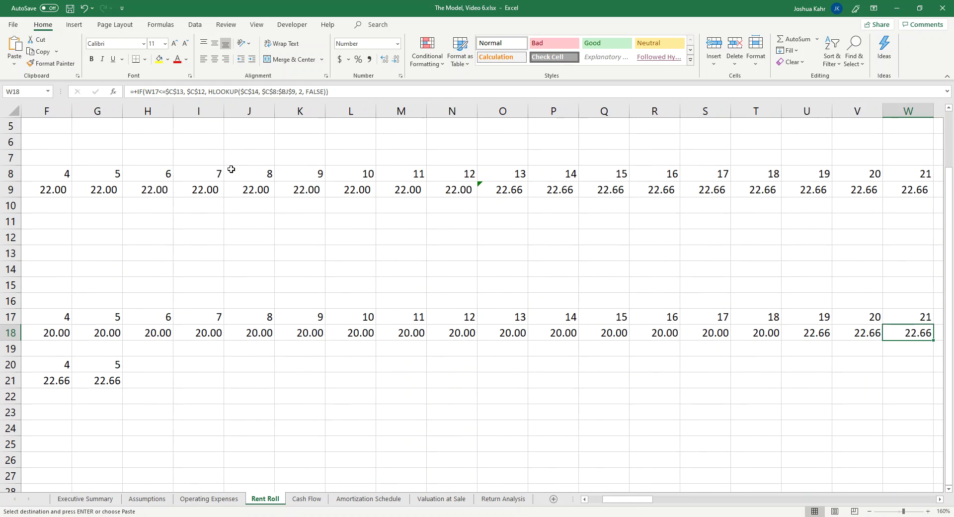
{"action": "key", "text": "Left"}
{"action": "key", "text": "Left"}
{"action": "key", "text": "Right"}
{"action": "key", "text": "Right"}
{"action": "key", "text": "Right"}
{"action": "key", "text": "Right"}
{"action": "key", "text": "Right"}
{"action": "key", "text": "Right"}
{"action": "key", "text": "Right"}
{"action": "key", "text": "Right"}
{"action": "key", "text": "Right"}
{"action": "key", "text": "Right"}
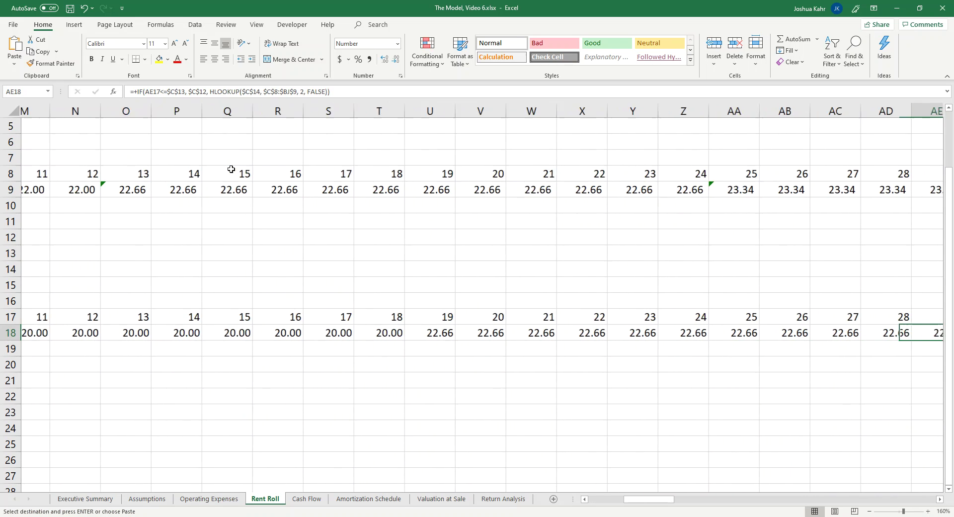
{"action": "key", "text": "Right"}
{"action": "key", "text": "Right"}
{"action": "key", "text": "ctrl+v"}
{"action": "key", "text": "Left"}
{"action": "key", "text": "Left"}
{"action": "key", "text": "Left"}
{"action": "key", "text": "Left"}
{"action": "key", "text": "Left"}
{"action": "key", "text": "Left"}
{"action": "key", "text": "Left"}
{"action": "key", "text": "Left"}
{"action": "key", "text": "Left"}
{"action": "key", "text": "Left"}
{"action": "key", "text": "Left"}
{"action": "key", "text": "Left"}
{"action": "key", "text": "Left"}
{"action": "key", "text": "Left"}
{"action": "key", "text": "Left"}
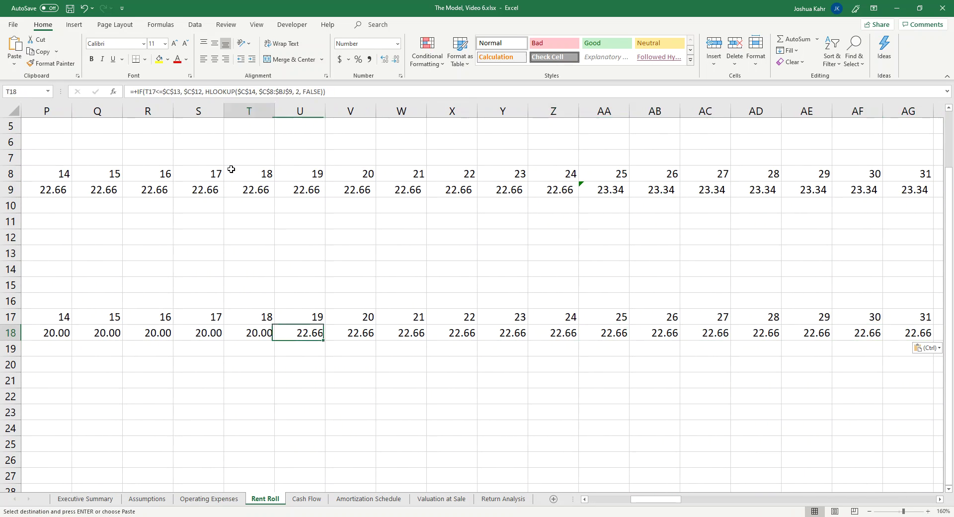
{"action": "key", "text": "Left"}
{"action": "key", "text": "Left"}
{"action": "key", "text": "Left"}
{"action": "key", "text": "Left"}
{"action": "key", "text": "Left"}
{"action": "key", "text": "Left"}
{"action": "key", "text": "Left"}
{"action": "key", "text": "Left"}
{"action": "key", "text": "Left"}
{"action": "key", "text": "Left"}
{"action": "key", "text": "Left"}
{"action": "key", "text": "Left"}
{"action": "key", "text": "Left"}
{"action": "key", "text": "Left"}
{"action": "key", "text": "Left"}
Step: Set Tenant 1's lease expiration in C13 to month 6
{"action": "key", "text": "Up"}
{"action": "key", "text": "Up"}
{"action": "key", "text": "Up"}
{"action": "key", "text": "Up"}
{"action": "key", "text": "Up"}
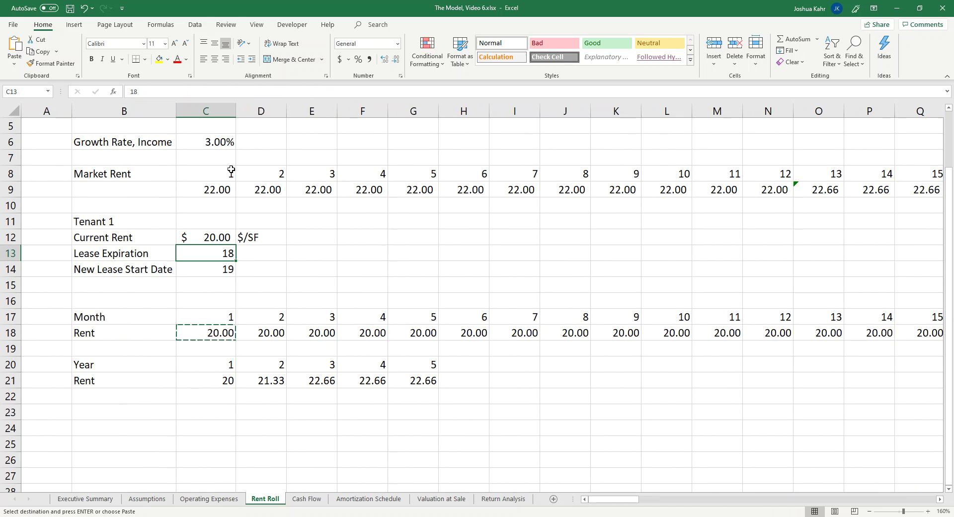
{"action": "type", "text": "6"}
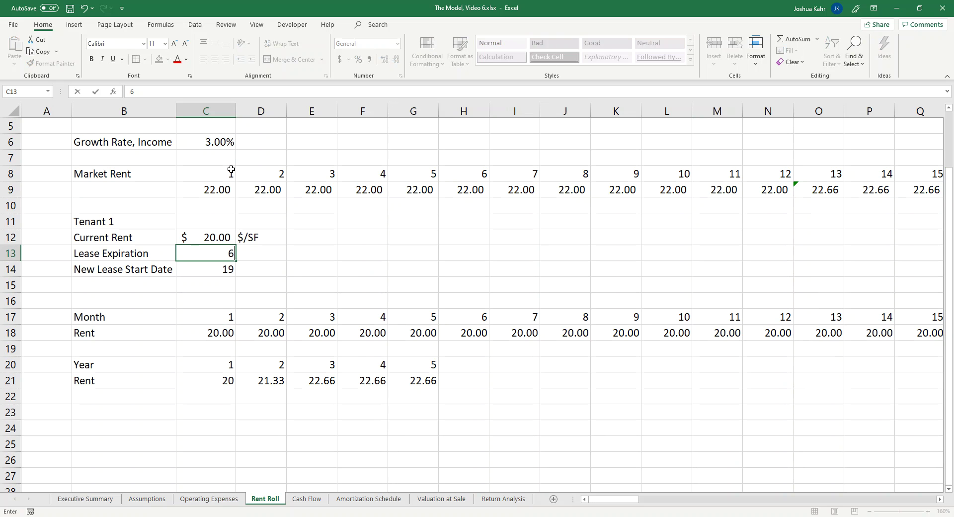
{"action": "key", "text": "Return"}
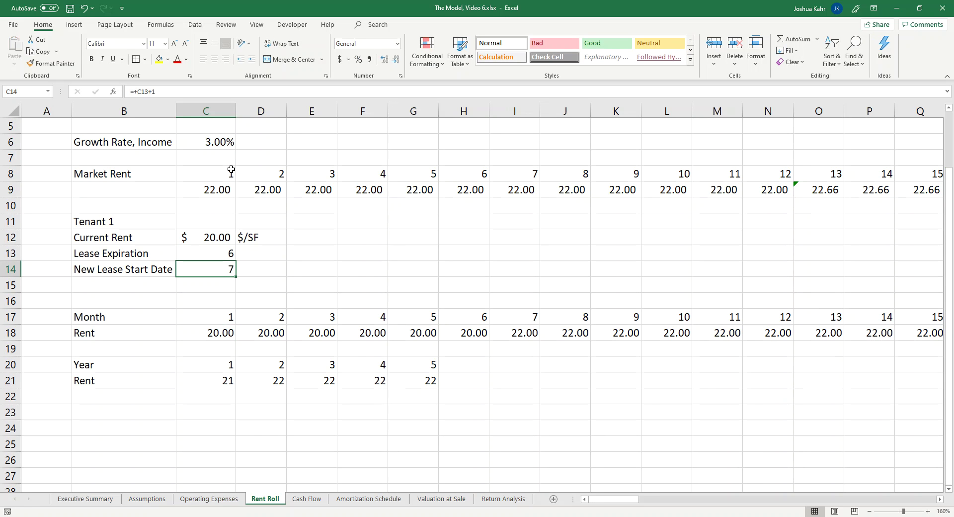
Step: Check the first monthly rents in row 18 against the changed lease expiration, and return to the new lease start date row
{"action": "key", "text": "Down"}
{"action": "key", "text": "Down"}
{"action": "key", "text": "Down"}
{"action": "key", "text": "Down"}
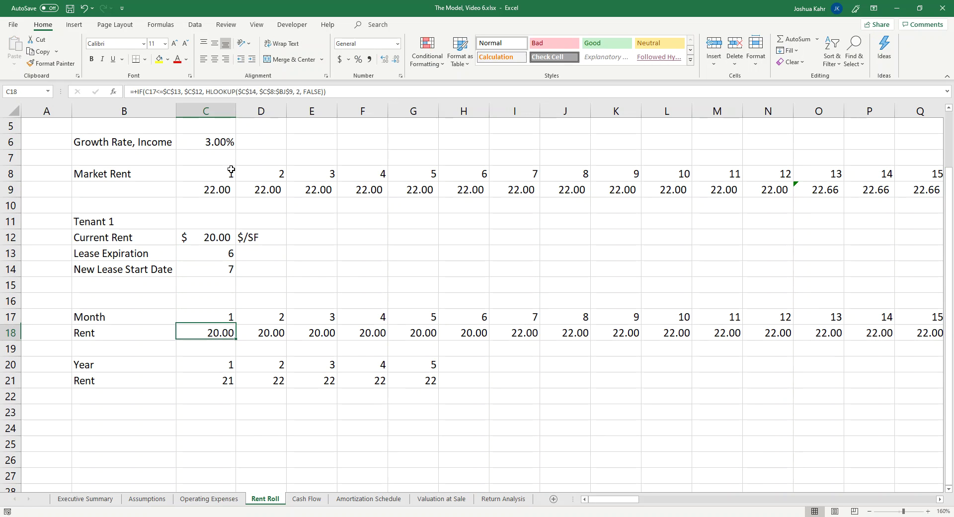
{"action": "key", "text": "Right"}
{"action": "key", "text": "Right"}
{"action": "key", "text": "Right"}
{"action": "key", "text": "Left"}
{"action": "key", "text": "Left"}
{"action": "key", "text": "Up"}
{"action": "key", "text": "Up"}
{"action": "key", "text": "Up"}
{"action": "key", "text": "Up"}
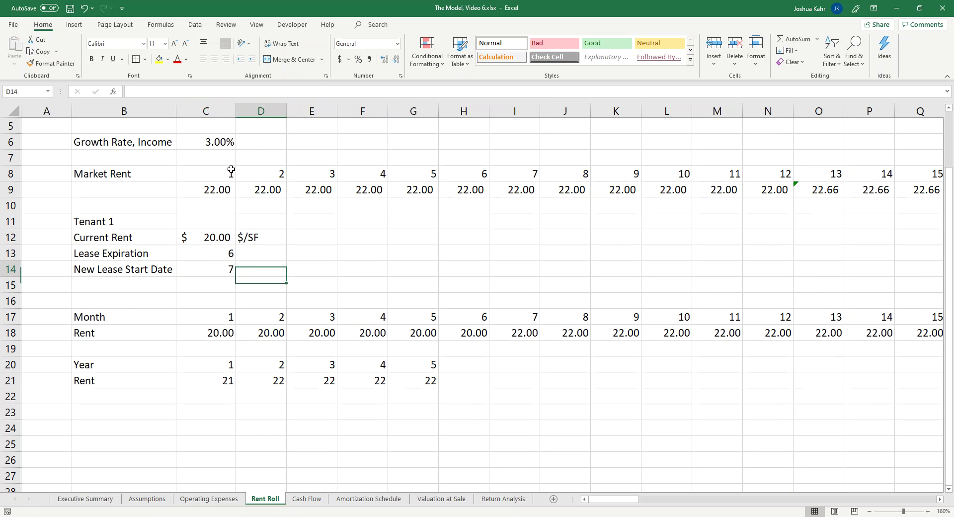
Step: Set Tenant 1's lease expiration in C13 to month 14
{"action": "key", "text": "Up"}
{"action": "key", "text": "Left"}
{"action": "type", "text": "14"}
{"action": "key", "text": "Return"}
Step: Examine the monthly rents along row 18 up to the month 14 lease expiration, and return to the tenant's lease inputs
{"action": "key", "text": "Down"}
{"action": "key", "text": "Down"}
{"action": "key", "text": "Down"}
{"action": "key", "text": "Right"}
{"action": "key", "text": "Right"}
{"action": "key", "text": "Right"}
{"action": "key", "text": "Right"}
{"action": "key", "text": "Right"}
{"action": "key", "text": "Right"}
{"action": "key", "text": "Right"}
{"action": "key", "text": "Right"}
{"action": "key", "text": "Right"}
{"action": "key", "text": "Right"}
{"action": "key", "text": "Right"}
{"action": "key", "text": "Right"}
{"action": "key", "text": "Right"}
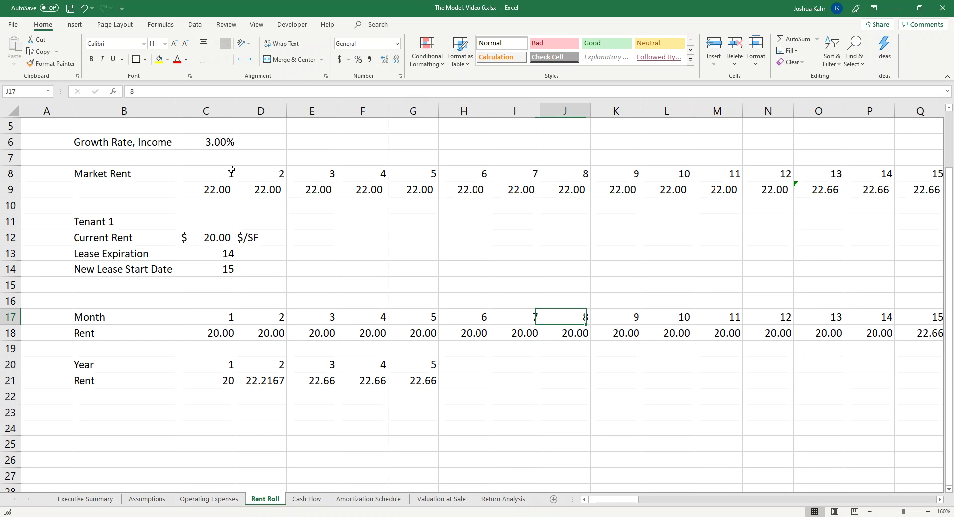
{"action": "key", "text": "Down"}
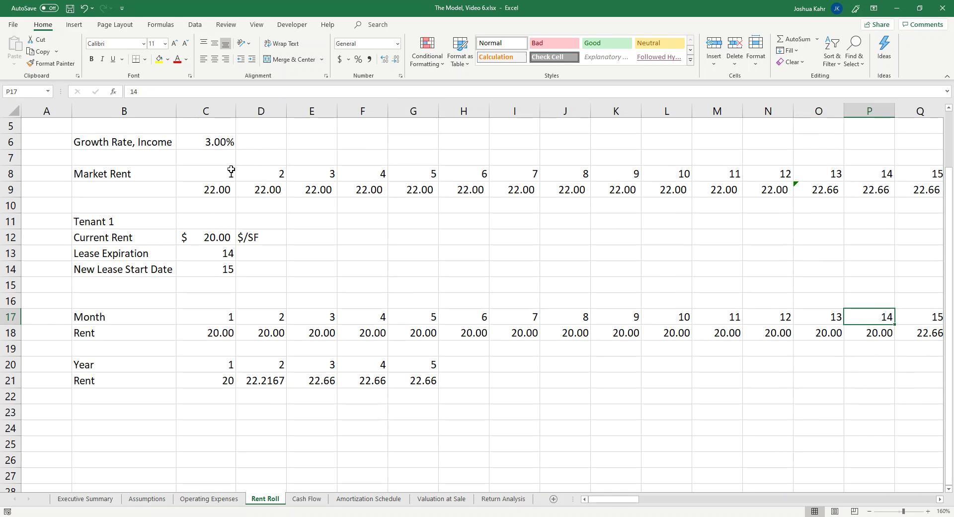
{"action": "key", "text": "Up"}
{"action": "key", "text": "Right"}
{"action": "key", "text": "Left"}
{"action": "key", "text": "Left"}
{"action": "key", "text": "ctrl+Left"}
{"action": "key", "text": "Left"}
{"action": "key", "text": "Up"}
{"action": "key", "text": "Up"}
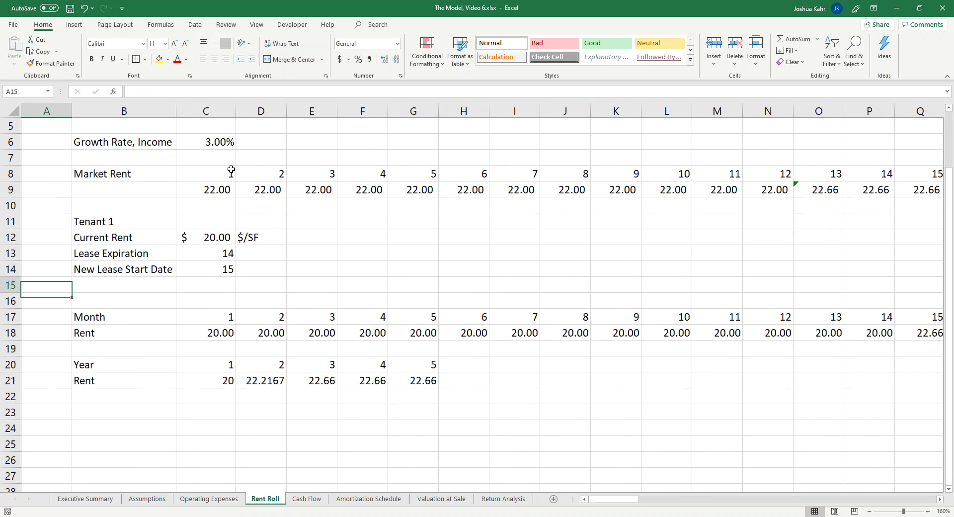
Step: Enter month 28 as the new lease start date in C14
{"action": "key", "text": "Right"}
{"action": "key", "text": "Right"}
{"action": "key", "text": "Right"}
{"action": "key", "text": "Up"}
{"action": "key", "text": "Left"}
{"action": "type", "text": "28"}
{"action": "key", "text": "Return"}
Step: Examine the monthly rents along row 18 through month 18 against the changed new lease start date
{"action": "key", "text": "Down"}
{"action": "key", "text": "Down"}
{"action": "key", "text": "Down"}
{"action": "key", "text": "Right"}
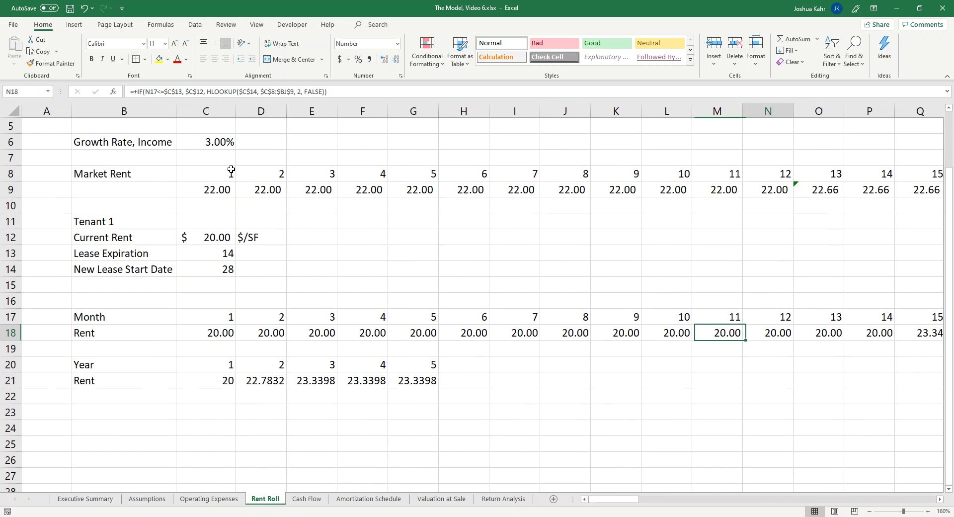
{"action": "key", "text": "Right"}
{"action": "key", "text": "Right"}
{"action": "key", "text": "Right"}
{"action": "key", "text": "Right"}
{"action": "key", "text": "Right"}
{"action": "key", "text": "Right"}
{"action": "key", "text": "Right"}
{"action": "key", "text": "Right"}
{"action": "key", "text": "Right"}
{"action": "key", "text": "Right"}
{"action": "key", "text": "Right"}
{"action": "key", "text": "Right"}
{"action": "key", "text": "Right"}
{"action": "key", "text": "Right"}
{"action": "key", "text": "Right"}
{"action": "key", "text": "Right"}
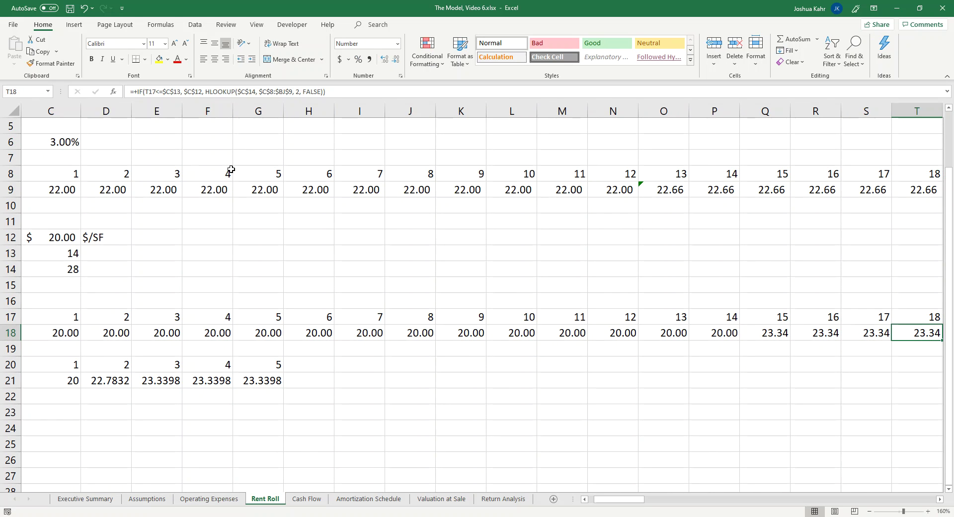
{"action": "key", "text": "Left"}
{"action": "key", "text": "Left"}
{"action": "key", "text": "Left"}
{"action": "key", "text": "Left"}
{"action": "key", "text": "Left"}
{"action": "key", "text": "Left"}
{"action": "key", "text": "Left"}
{"action": "key", "text": "Left"}
{"action": "key", "text": "Left"}
{"action": "key", "text": "Left"}
{"action": "key", "text": "Left"}
{"action": "key", "text": "Left"}
{"action": "key", "text": "Left"}
{"action": "key", "text": "Left"}
{"action": "key", "text": "Left"}
{"action": "key", "text": "Left"}
{"action": "key", "text": "Left"}
{"action": "key", "text": "Left"}
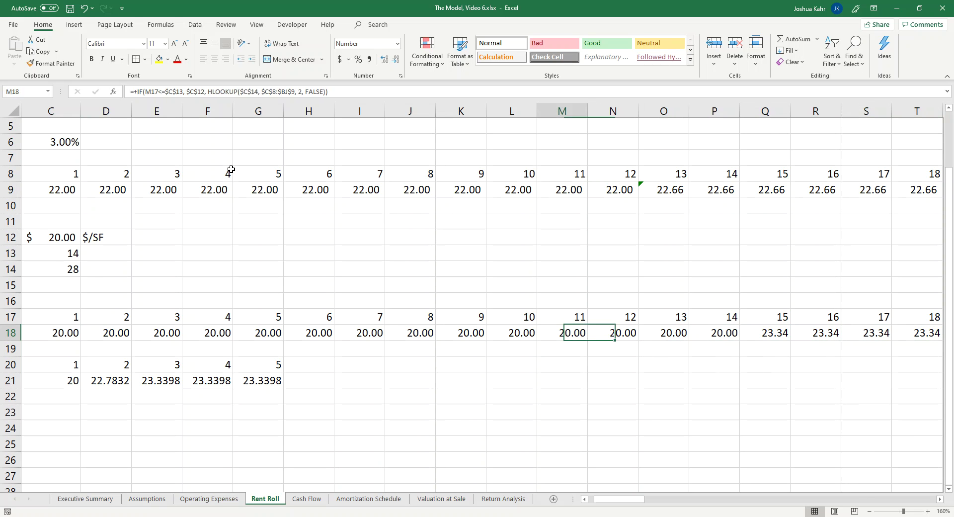
Step: Undo the month 28 entry in the new lease start date cell C14
{"action": "key", "text": "Left"}
{"action": "key", "text": "Up"}
{"action": "key", "text": "Up"}
{"action": "key", "text": "Up"}
{"action": "key", "text": "Up"}
{"action": "key", "text": "Right"}
{"action": "key", "text": "Right"}
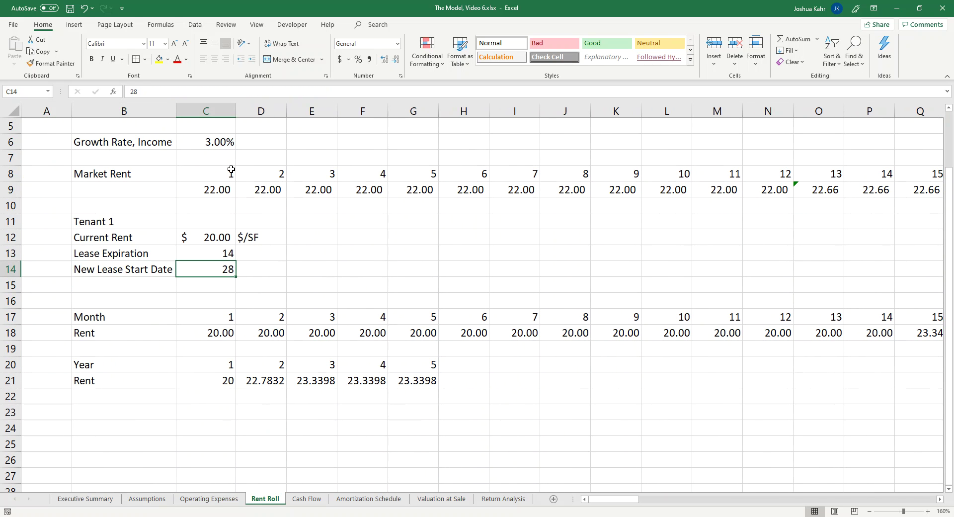
{"action": "type", "text": "15"}
{"action": "key", "text": "ctrl+Return"}
Step: Set Tenant 1's lease expiration in C13 to month 28
{"action": "key", "text": "Up"}
{"action": "type", "text": "28"}
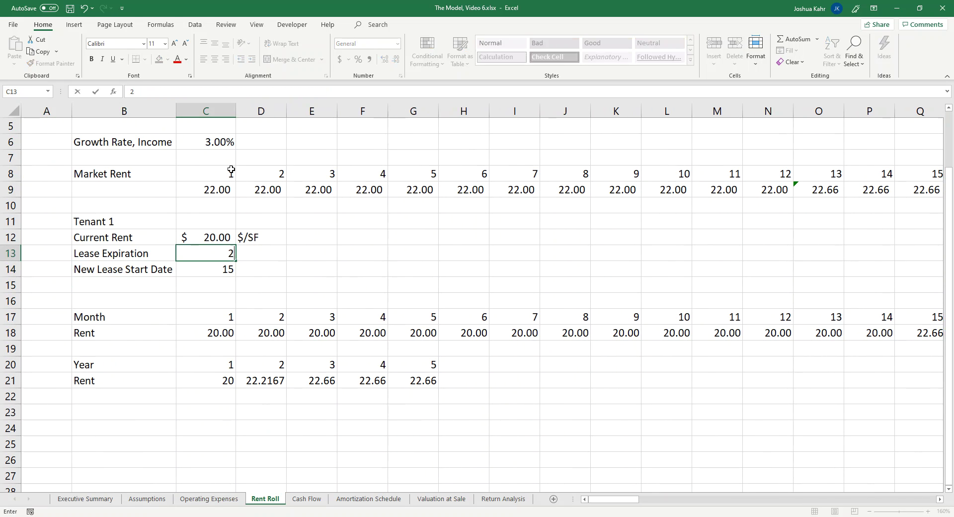
{"action": "key", "text": "Return"}
Step: Examine the monthly rents along row 18 before and after the month 28 lease expiration, and return to month 1
{"action": "key", "text": "Down"}
{"action": "key", "text": "Down"}
{"action": "key", "text": "Down"}
{"action": "key", "text": "Down"}
{"action": "key", "text": "Right"}
{"action": "key", "text": "Right"}
{"action": "key", "text": "Right"}
{"action": "key", "text": "Right"}
{"action": "key", "text": "Right"}
{"action": "key", "text": "Right"}
{"action": "key", "text": "Right"}
{"action": "key", "text": "Right"}
{"action": "key", "text": "Right"}
{"action": "key", "text": "Right"}
{"action": "key", "text": "Right"}
{"action": "key", "text": "Right"}
{"action": "key", "text": "Right"}
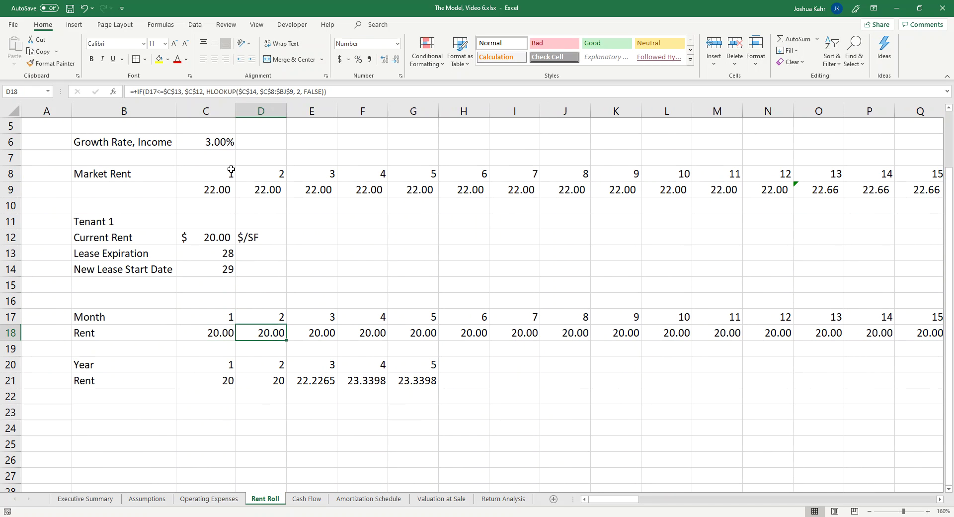
{"action": "key", "text": "Right"}
{"action": "key", "text": "Right"}
{"action": "key", "text": "Right"}
{"action": "key", "text": "Right"}
{"action": "key", "text": "Right"}
{"action": "key", "text": "Right"}
{"action": "key", "text": "Right"}
{"action": "key", "text": "Right"}
{"action": "key", "text": "Right"}
{"action": "key", "text": "Right"}
{"action": "key", "text": "Right"}
{"action": "key", "text": "Right"}
{"action": "key", "text": "Right"}
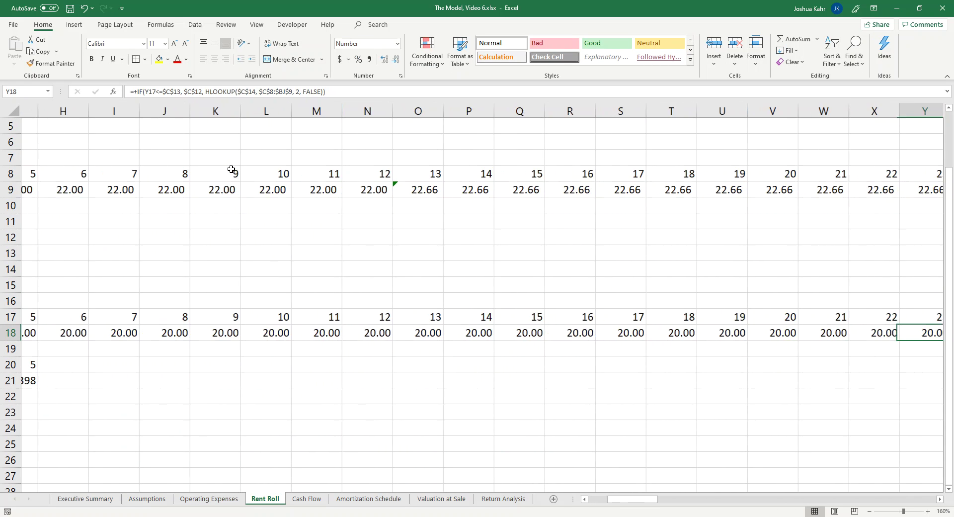
{"action": "key", "text": "Right"}
{"action": "key", "text": "Right"}
{"action": "key", "text": "Right"}
{"action": "key", "text": "Right"}
{"action": "key", "text": "Right"}
{"action": "key", "text": "Right"}
{"action": "key", "text": "Right"}
{"action": "key", "text": "Right"}
{"action": "key", "text": "Right"}
{"action": "key", "text": "Right"}
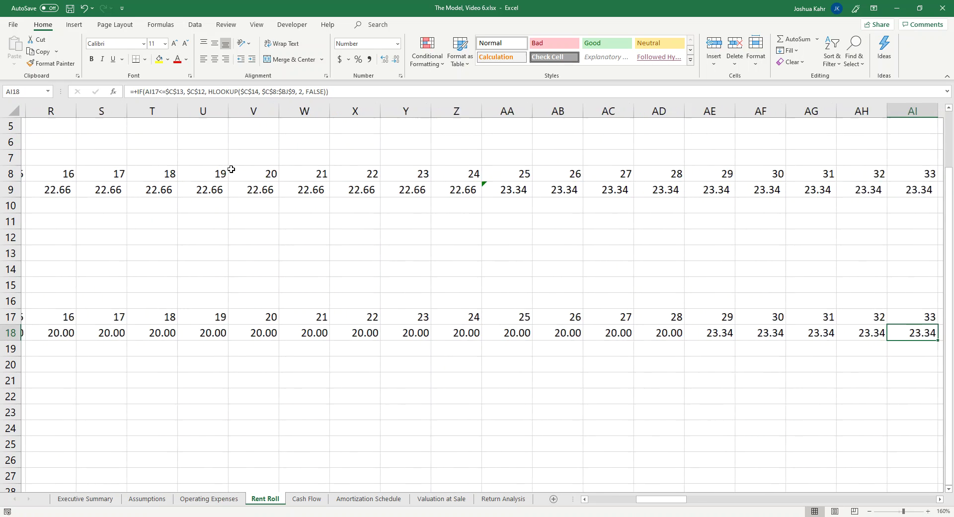
{"action": "key", "text": "Right"}
{"action": "key", "text": "Right"}
{"action": "key", "text": "ctrl+Left"}
Step: Check the average annual rents and their formulas in row 21 for years 1 through 4, and return to the lease expiration in C13
{"action": "key", "text": "Up"}
{"action": "key", "text": "Up"}
{"action": "key", "text": "Up"}
{"action": "key", "text": "Down"}
{"action": "key", "text": "Down"}
{"action": "key", "text": "Down"}
{"action": "key", "text": "Down"}
{"action": "key", "text": "Down"}
{"action": "key", "text": "Down"}
{"action": "key", "text": "Down"}
{"action": "key", "text": "Right"}
{"action": "key", "text": "Up"}
{"action": "key", "text": "Right"}
{"action": "key", "text": "Left"}
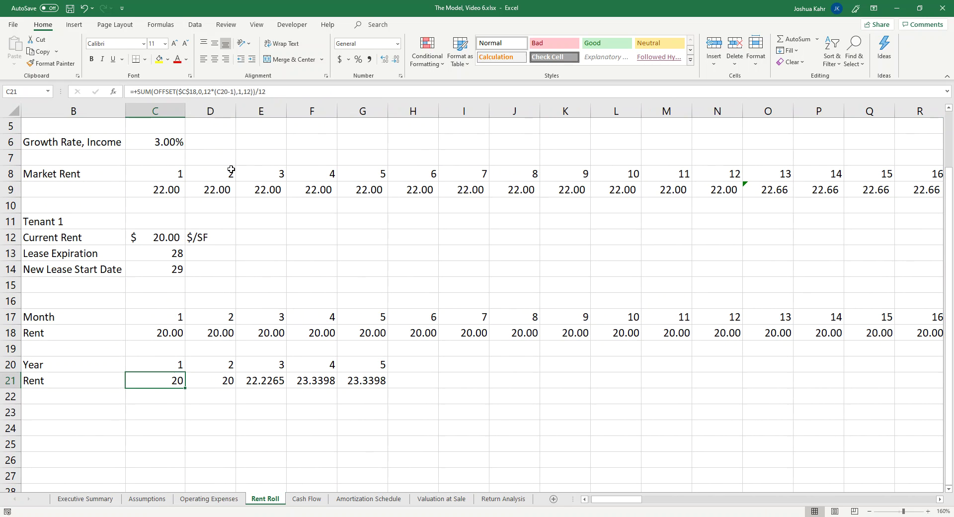
{"action": "key", "text": "Down"}
{"action": "key", "text": "Up"}
{"action": "key", "text": "Right"}
{"action": "key", "text": "Right"}
{"action": "key", "text": "Right"}
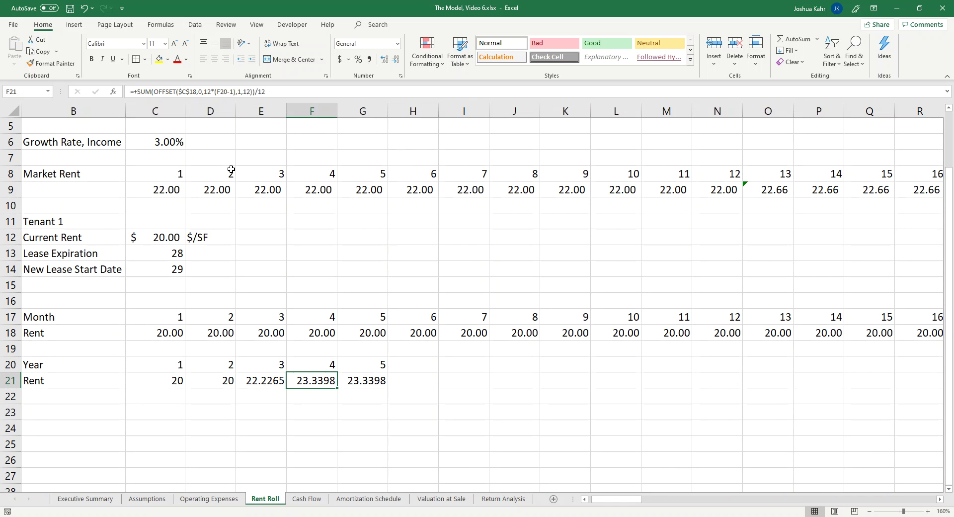
{"action": "key", "text": "Up"}
{"action": "key", "text": "Down"}
{"action": "left_click", "coordinate": [174, 252]}
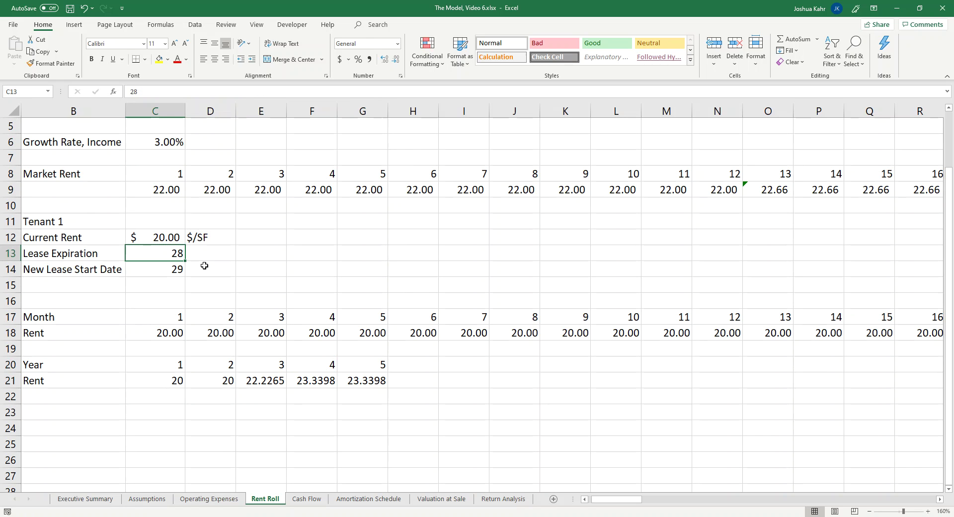
Step: Set Tenant 1's lease expiration in C13 to month 18
{"action": "type", "text": "18"}
{"action": "key", "text": "Return"}
Step: Multiply the year 1 rent by Total SF in C22 with =+C21*$C$3, and fill the formula across through year 5 in G22
{"action": "key", "text": "Down"}
{"action": "key", "text": "Down"}
{"action": "key", "text": "Down"}
{"action": "key", "text": "Down"}
{"action": "key", "text": "Down"}
{"action": "key", "text": "Down"}
{"action": "key", "text": "Down"}
{"action": "key", "text": "Down"}
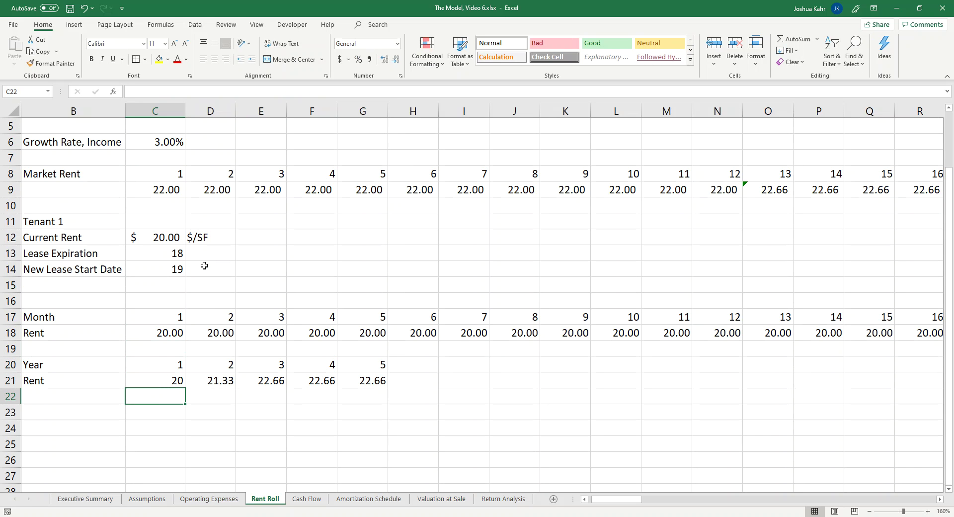
{"action": "type", "text": "+"}
{"action": "key", "text": "Up"}
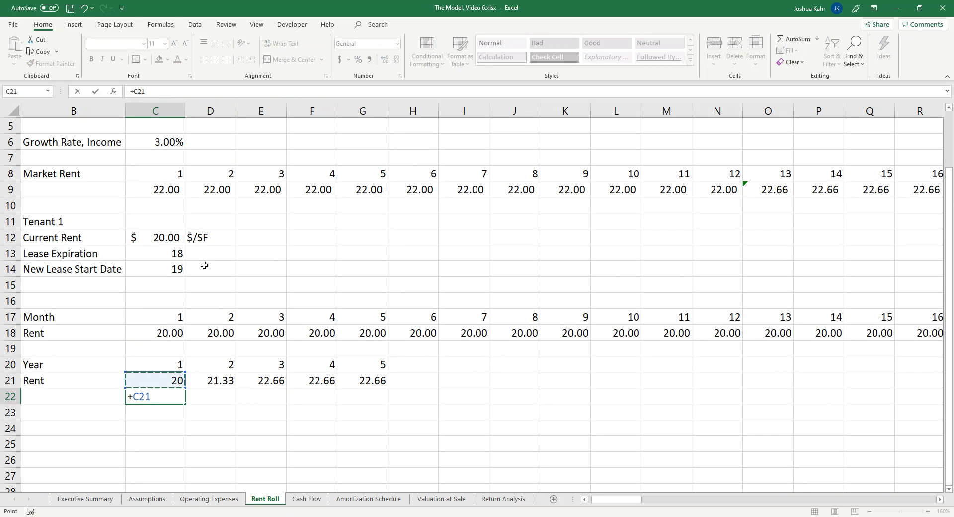
{"action": "type", "text": "*"}
{"action": "scroll", "coordinate": [216, 300], "scroll_direction": "up", "scroll_amount": 2}
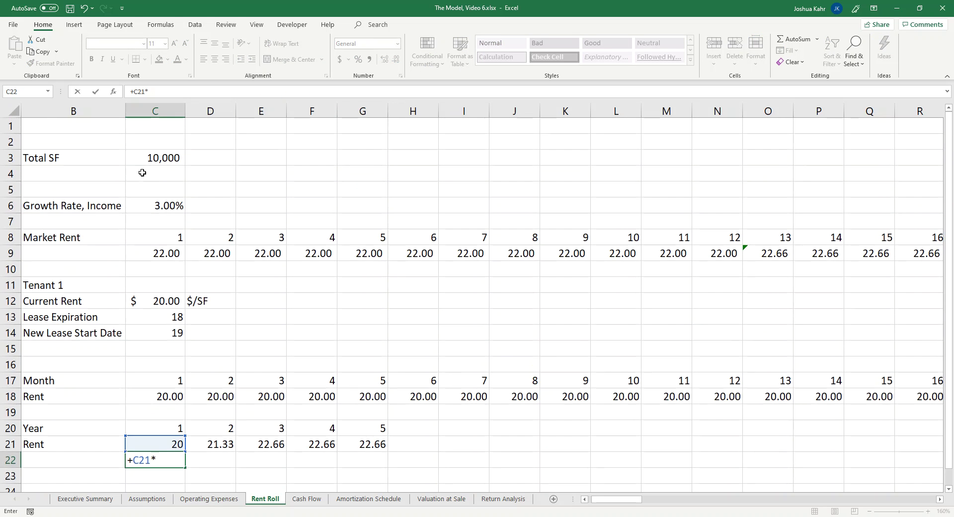
{"action": "left_click", "coordinate": [141, 154]}
{"action": "key", "text": "F4"}
{"action": "key", "text": "ctrl+Return"}
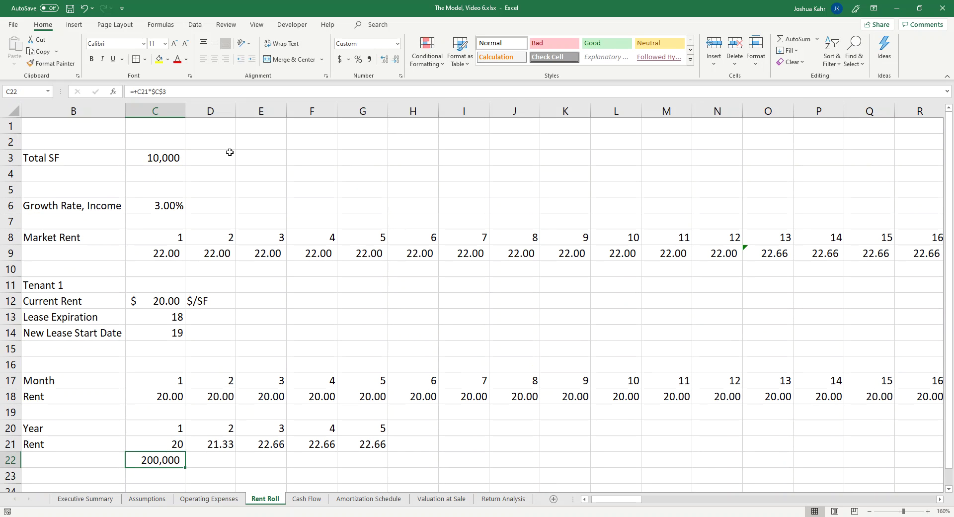
{"action": "left_click_drag", "start_coordinate": [188, 468], "coordinate": [380, 465]}
Step: Label the new annual row in B22 as "Rent, $ Amount"
{"action": "left_click", "coordinate": [121, 430]}
{"action": "key", "text": "Down"}
{"action": "key", "text": "Down"}
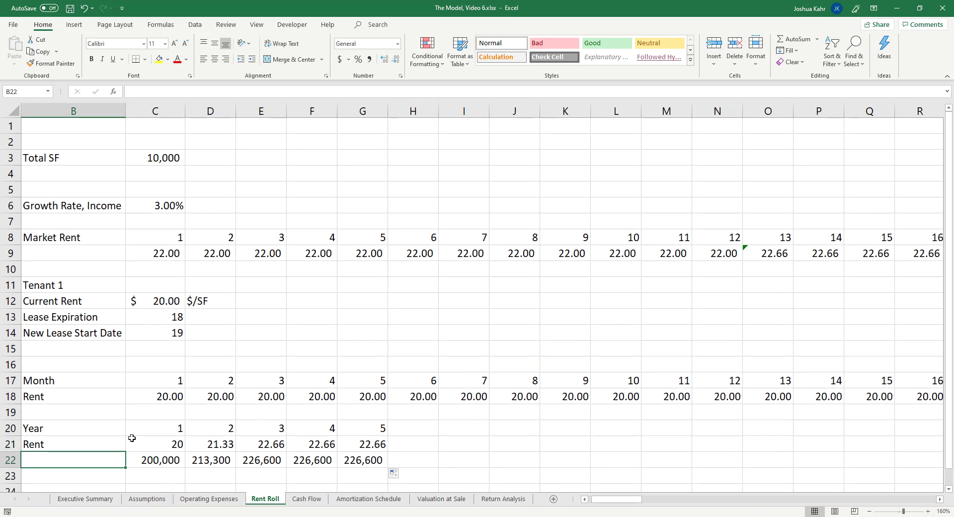
{"action": "type", "text": "$ Amount"}
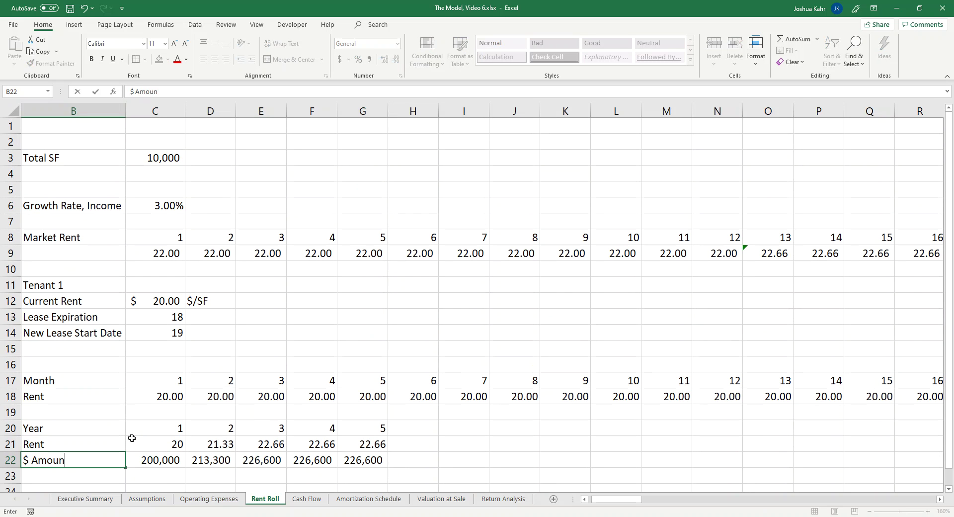
{"action": "key", "text": "BackSpace"}
{"action": "key", "text": "BackSpace"}
{"action": "key", "text": "BackSpace"}
{"action": "key", "text": "BackSpace"}
{"action": "key", "text": "BackSpace"}
{"action": "type", "text": "Rent, "}
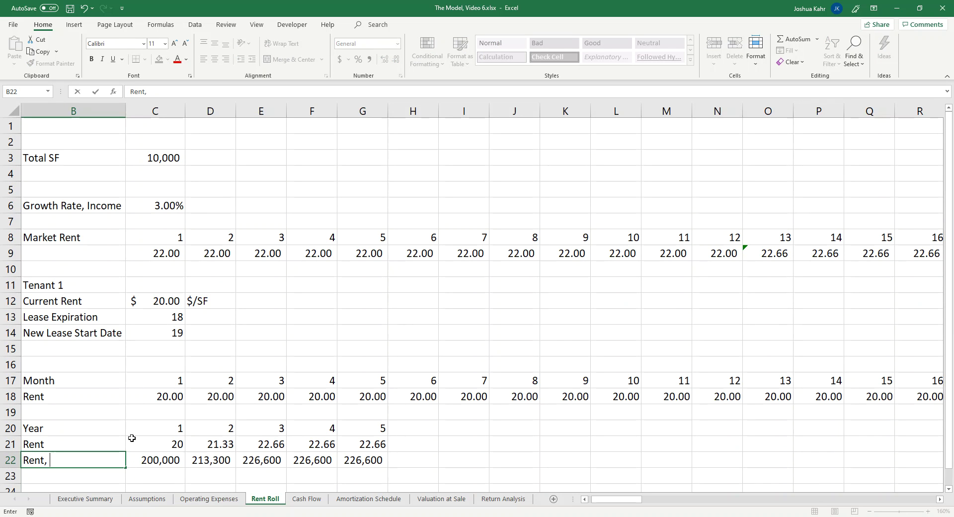
{"action": "type", "text": "$ Amount"}
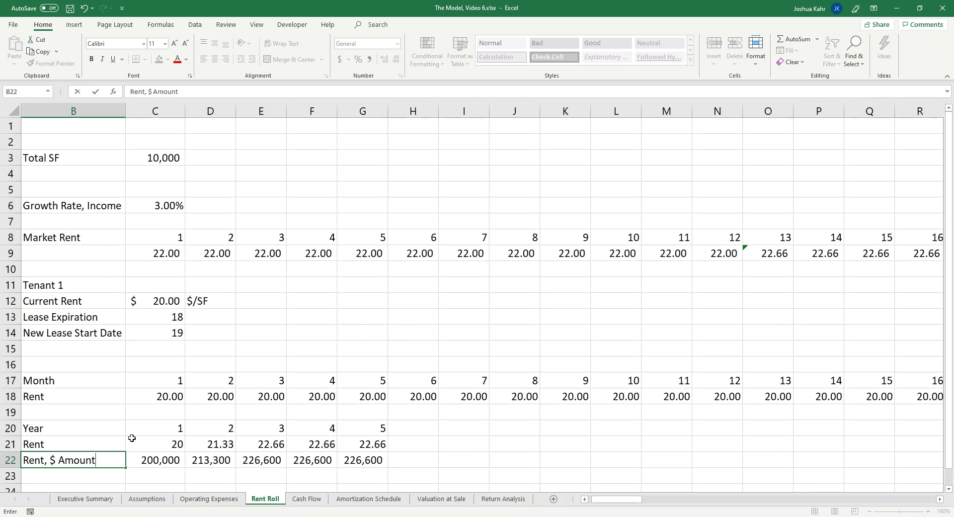
{"action": "key", "text": "Return"}
{"action": "key", "text": "Return"}
{"action": "key", "text": "Return"}
{"action": "key", "text": "Return"}
{"action": "key", "text": "Up"}
{"action": "key", "text": "Up"}
{"action": "key", "text": "Up"}
{"action": "key", "text": "Up"}
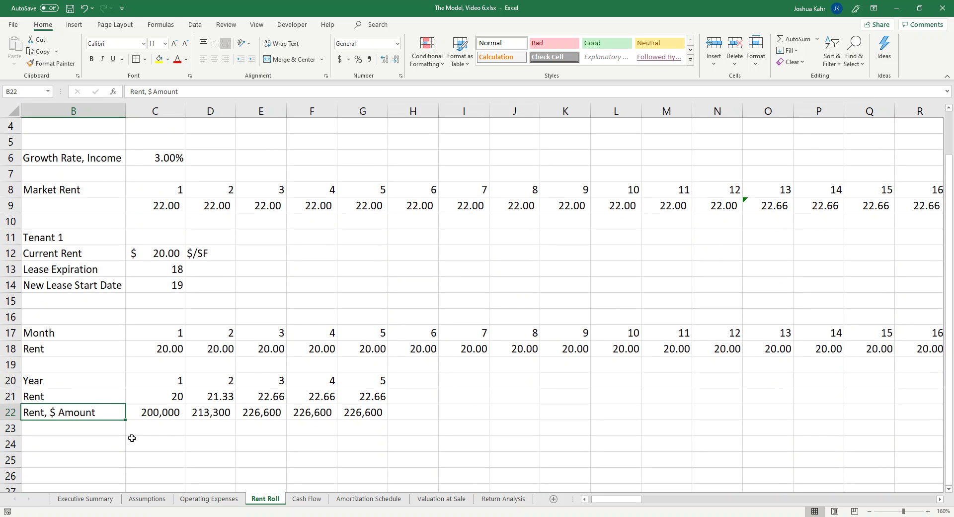
Step: Link year 1 Potential Gross Revenue in D6 of the Cash Flow sheet to 'Rent Roll'!C22, and fill it across through year 6
{"action": "left_click", "coordinate": [305, 499]}
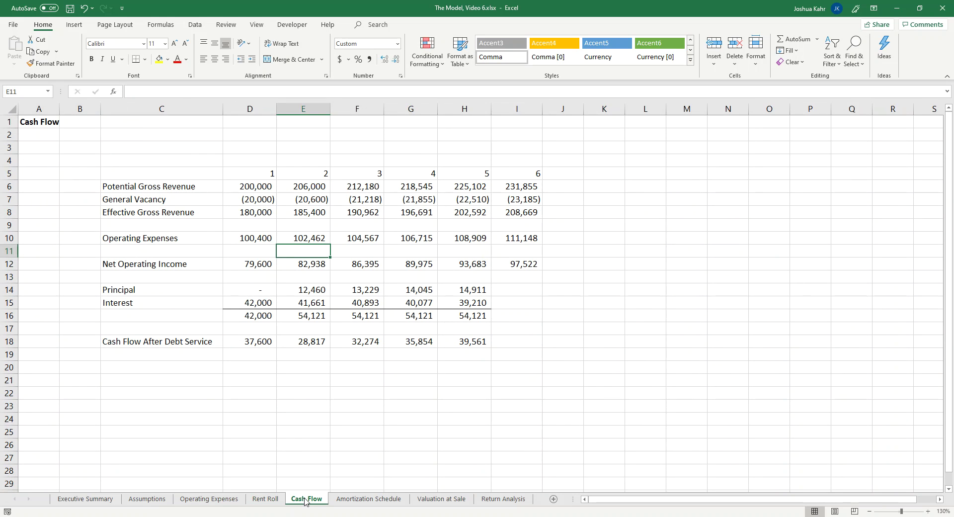
{"action": "left_click", "coordinate": [269, 501]}
{"action": "left_click", "coordinate": [297, 499]}
{"action": "left_click", "coordinate": [271, 195]}
{"action": "left_click", "coordinate": [243, 186]}
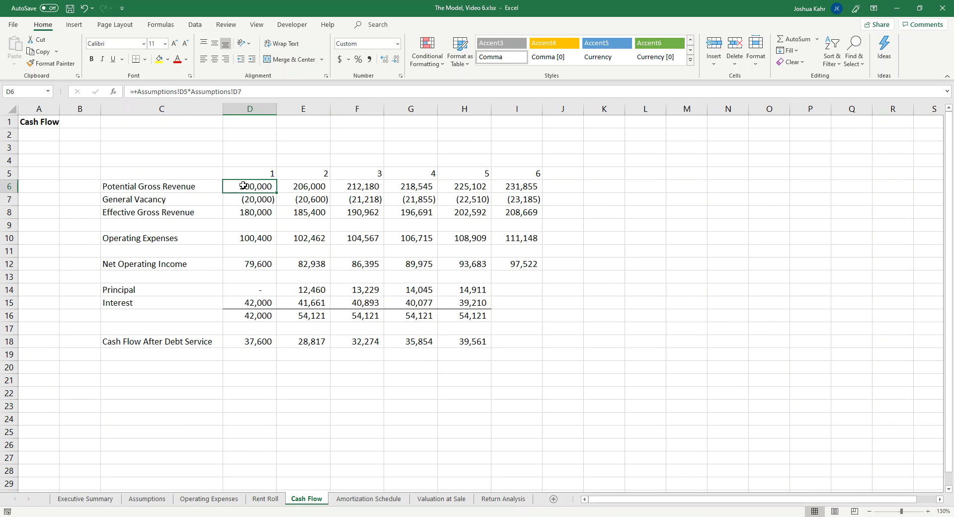
{"action": "type", "text": "+"}
{"action": "left_click", "coordinate": [274, 499]}
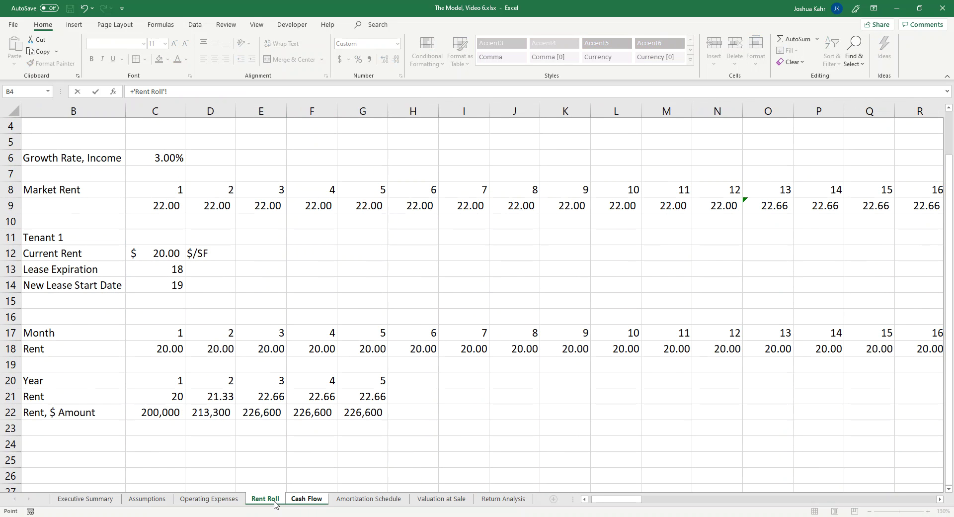
{"action": "left_click", "coordinate": [157, 416]}
{"action": "key", "text": "Return"}
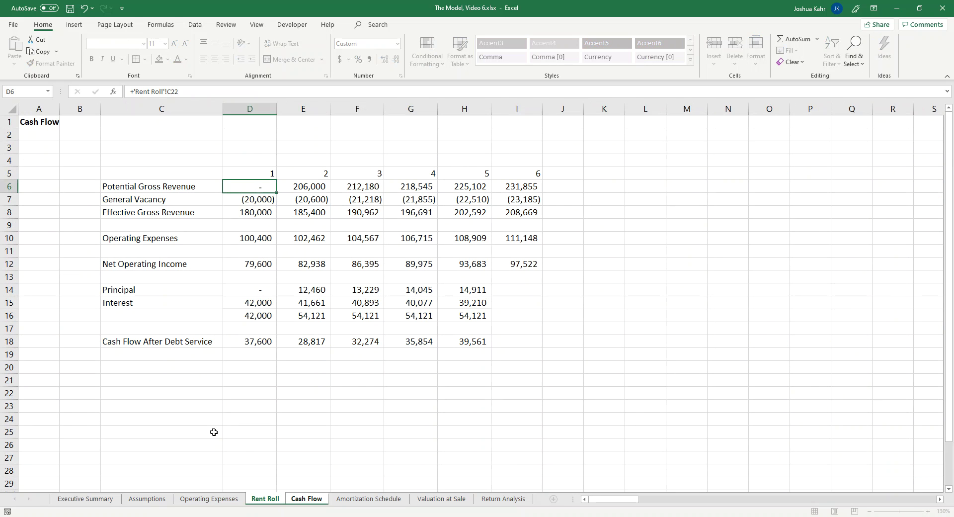
{"action": "left_click_drag", "start_coordinate": [277, 193], "coordinate": [537, 194]}
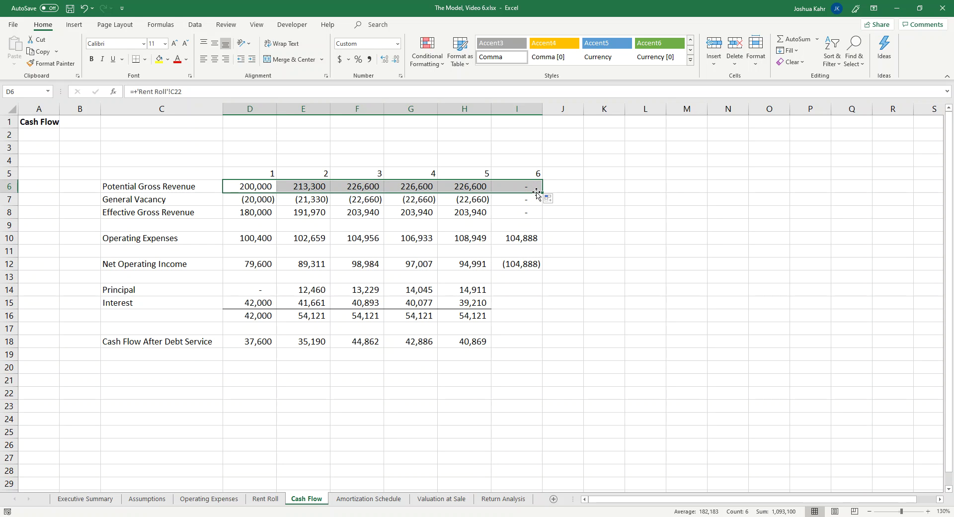
Step: Extend the tenant's Month and Rent rows 17 and 18 on the Rent Roll sheet from month 60 out to column CA
{"action": "left_click", "coordinate": [265, 498]}
{"action": "left_click", "coordinate": [624, 288]}
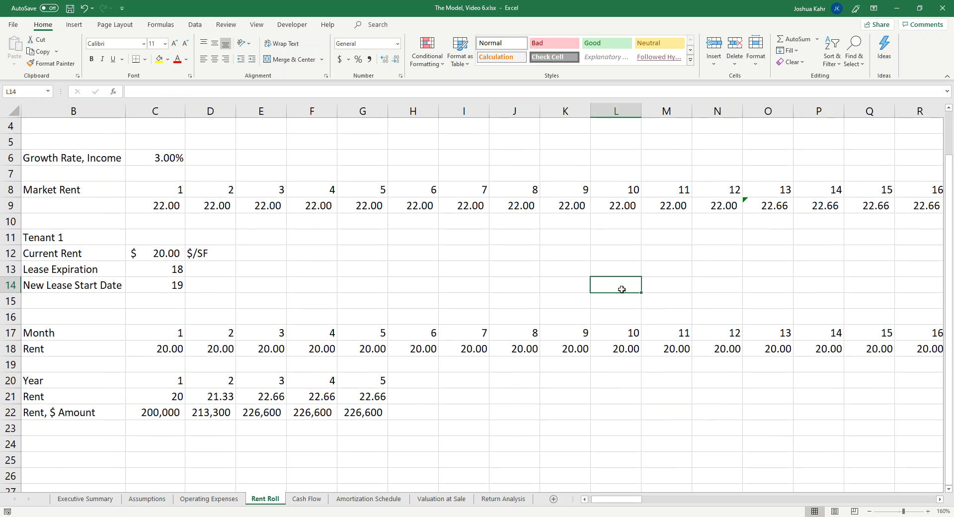
{"action": "key", "text": "Down"}
{"action": "key", "text": "Right"}
{"action": "key", "text": "Right"}
{"action": "key", "text": "Right"}
{"action": "key", "text": "Right"}
{"action": "key", "text": "Right"}
{"action": "key", "text": "Right"}
{"action": "key", "text": "Right"}
{"action": "key", "text": "Right"}
{"action": "key", "text": "Right"}
{"action": "key", "text": "Right"}
{"action": "key", "text": "Right"}
{"action": "key", "text": "Right"}
{"action": "key", "text": "Right"}
{"action": "key", "text": "Right"}
{"action": "key", "text": "Right"}
{"action": "key", "text": "Right"}
{"action": "key", "text": "Right"}
{"action": "key", "text": "Right"}
{"action": "key", "text": "Right"}
{"action": "key", "text": "Right"}
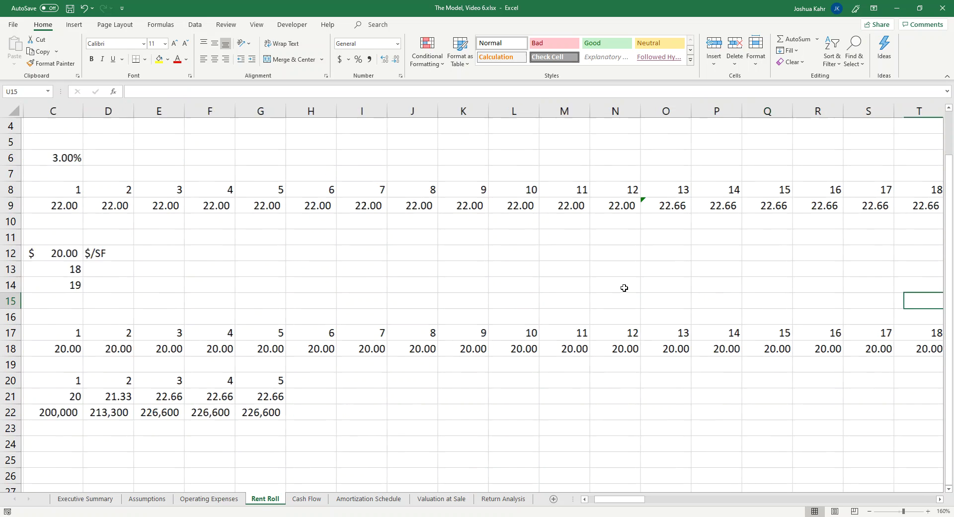
{"action": "key", "text": "Right"}
{"action": "key", "text": "Right"}
{"action": "key", "text": "Right"}
{"action": "key", "text": "Right"}
{"action": "key", "text": "Right"}
{"action": "key", "text": "Right"}
{"action": "key", "text": "Right"}
{"action": "key", "text": "Right"}
{"action": "key", "text": "Right"}
{"action": "key", "text": "Right"}
{"action": "key", "text": "Right"}
{"action": "key", "text": "Right"}
{"action": "key", "text": "Right"}
{"action": "key", "text": "Right"}
{"action": "key", "text": "Right"}
{"action": "key", "text": "Right"}
{"action": "key", "text": "Right"}
{"action": "key", "text": "Right"}
{"action": "key", "text": "Right"}
{"action": "key", "text": "Right"}
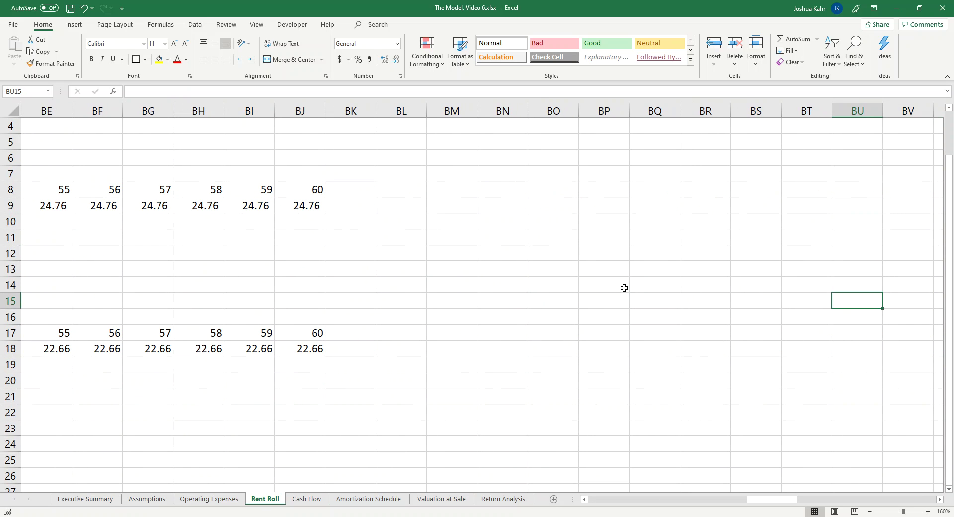
{"action": "key", "text": "Left"}
{"action": "key", "text": "Left"}
{"action": "key", "text": "Left"}
{"action": "key", "text": "Left"}
{"action": "key", "text": "Left"}
{"action": "key", "text": "Left"}
{"action": "key", "text": "Left"}
{"action": "key", "text": "Left"}
{"action": "key", "text": "Left"}
{"action": "key", "text": "Left"}
{"action": "key", "text": "Left"}
{"action": "key", "text": "Left"}
{"action": "key", "text": "Down"}
{"action": "key", "text": "Down"}
{"action": "key", "text": "Right"}
{"action": "key", "text": "Right"}
{"action": "key", "text": "Right"}
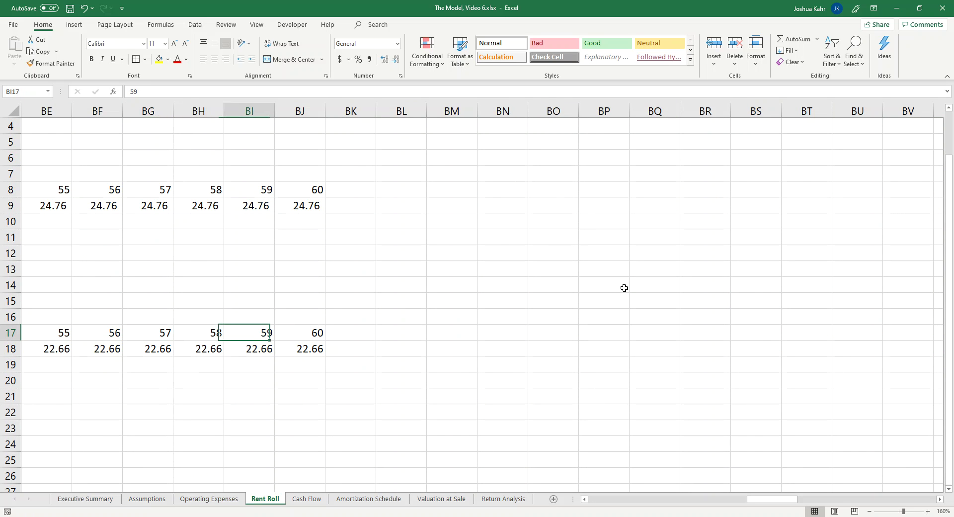
{"action": "key", "text": "Right"}
{"action": "left_click_drag", "start_coordinate": [320, 333], "coordinate": [864, 345]}
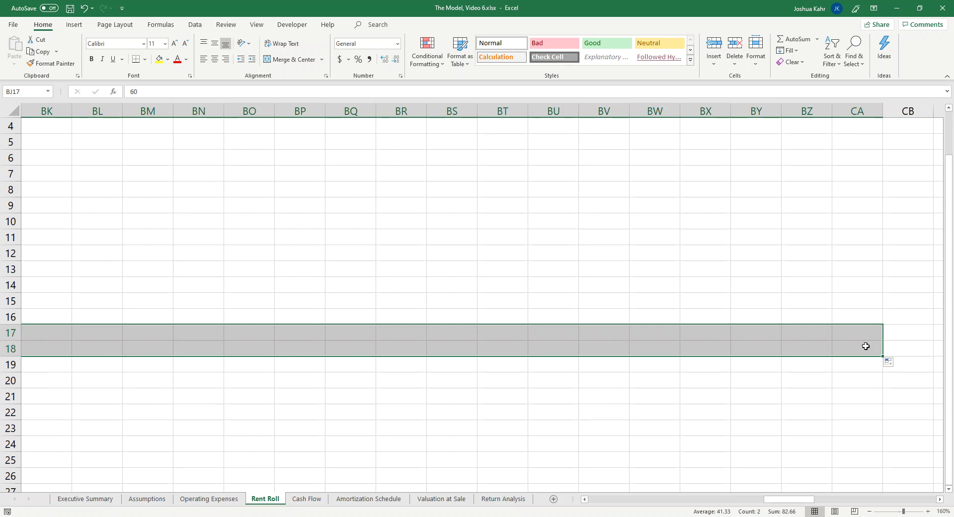
Step: Clear the surplus month and rent cells beyond month 72 in rows 17 and 18, columns BW through CA
{"action": "left_click", "coordinate": [675, 317]}
{"action": "left_click_drag", "start_coordinate": [690, 332], "coordinate": [854, 375]}
{"action": "key", "text": "Delete"}
{"action": "key", "text": "Down"}
{"action": "key", "text": "Down"}
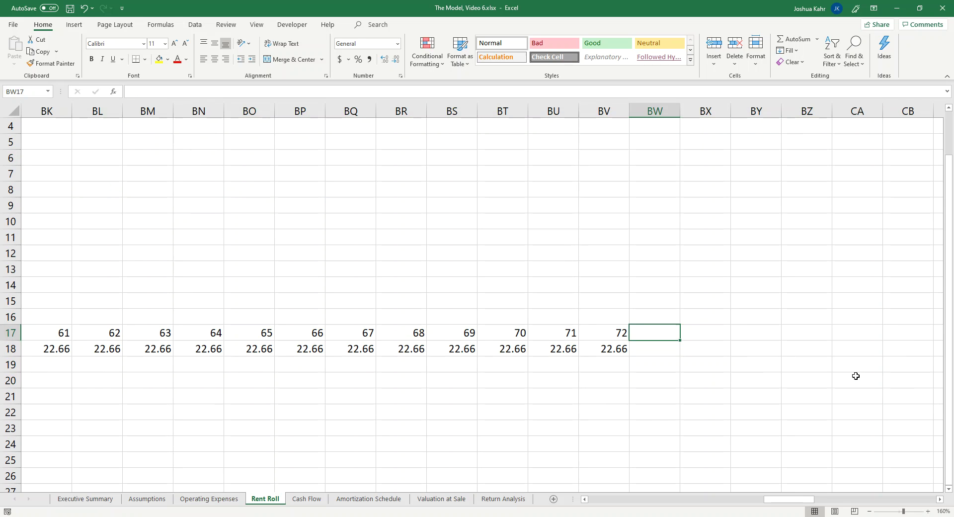
Step: Extend the Market Rent months and rents in rows 8 and 9 from month 60 through month 72, continuing the annual growth pattern
{"action": "key", "text": "Left"}
{"action": "key", "text": "Left"}
{"action": "key", "text": "Left"}
{"action": "key", "text": "Left"}
{"action": "key", "text": "Left"}
{"action": "key", "text": "Left"}
{"action": "key", "text": "Left"}
{"action": "key", "text": "Left"}
{"action": "key", "text": "Left"}
{"action": "key", "text": "Left"}
{"action": "key", "text": "Left"}
{"action": "key", "text": "Left"}
{"action": "key", "text": "Left"}
{"action": "key", "text": "Left"}
{"action": "key", "text": "Left"}
{"action": "key", "text": "Left"}
{"action": "key", "text": "Left"}
{"action": "key", "text": "Up"}
{"action": "key", "text": "Up"}
{"action": "key", "text": "Up"}
{"action": "key", "text": "Up"}
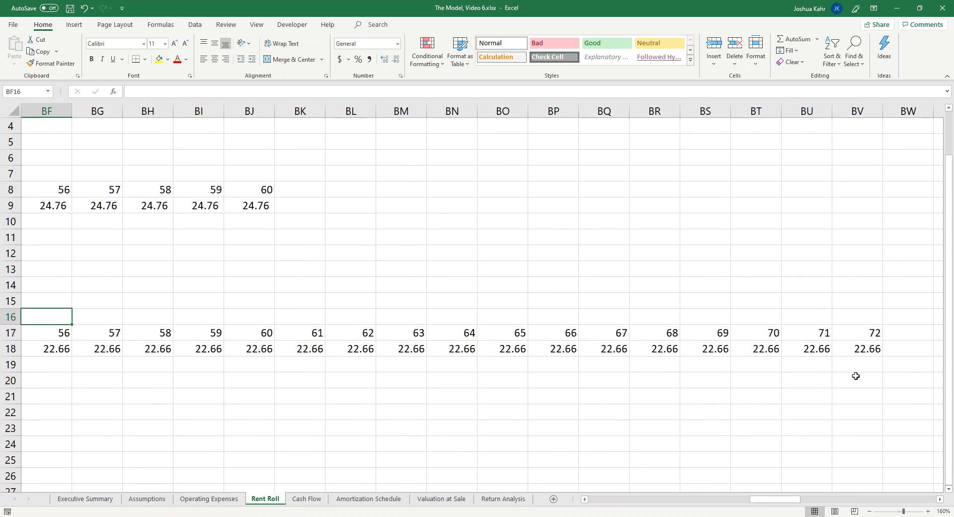
{"action": "left_click_drag", "start_coordinate": [270, 205], "coordinate": [236, 190]}
{"action": "left_click_drag", "start_coordinate": [831, 212], "coordinate": [427, 208]}
Step: Check the extended market rents along row 9 around the month 60 to 61 change, and return to column A
{"action": "left_click", "coordinate": [362, 206]}
{"action": "key", "text": "Left"}
{"action": "key", "text": "Left"}
{"action": "key", "text": "Left"}
{"action": "key", "text": "Left"}
{"action": "key", "text": "Left"}
{"action": "key", "text": "Left"}
{"action": "key", "text": "Left"}
{"action": "key", "text": "Left"}
{"action": "key", "text": "Left"}
{"action": "key", "text": "Left"}
{"action": "key", "text": "Left"}
{"action": "key", "text": "Left"}
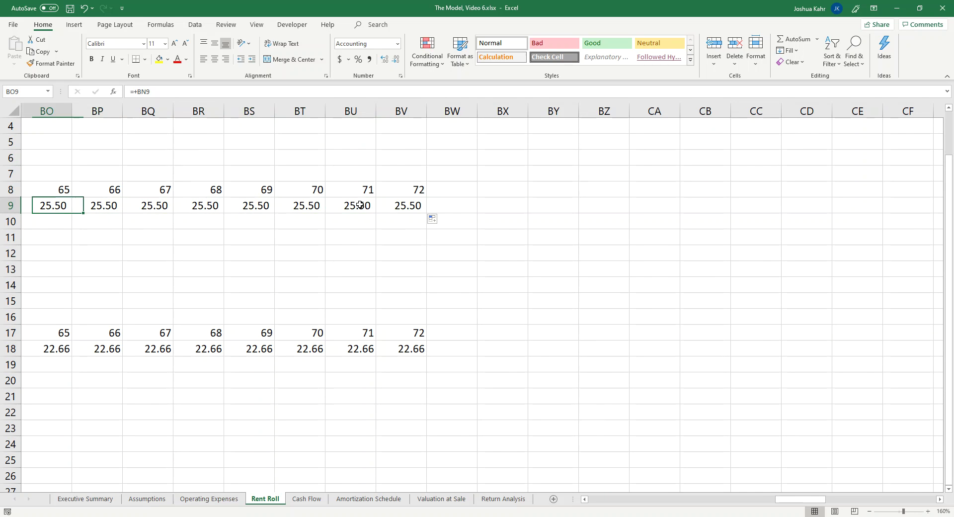
{"action": "key", "text": "Left"}
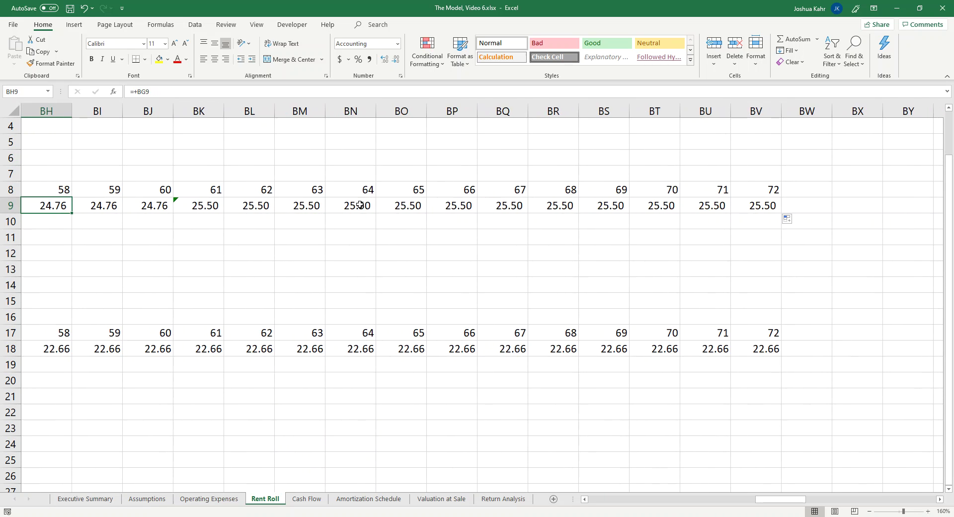
{"action": "key", "text": "ctrl+Left"}
{"action": "key", "text": "ctrl+Left"}
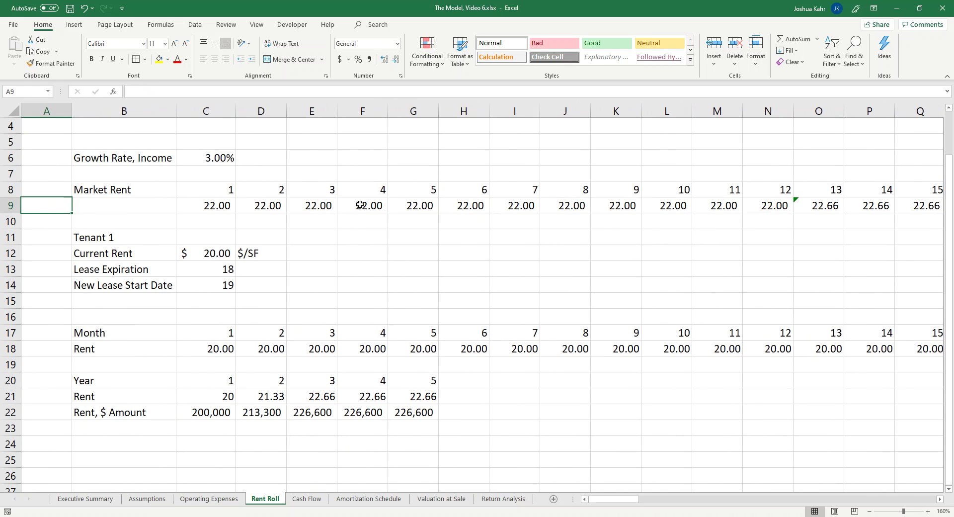
Step: Extend the Year, Rent and Rent, $ Amount rows from year 5 to year 6 in H20:H22
{"action": "left_click_drag", "start_coordinate": [391, 381], "coordinate": [471, 418]}
{"action": "left_click", "coordinate": [464, 396]}
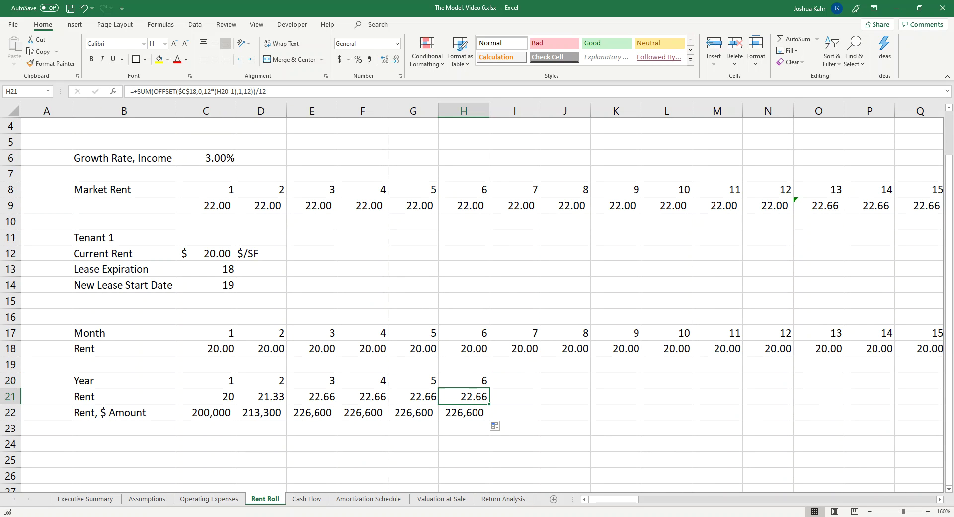
Step: On the Cash Flow sheet, check the Potential Gross Revenue links for years 2 and 3 and the year 1 Principal formula
{"action": "left_click", "coordinate": [306, 498]}
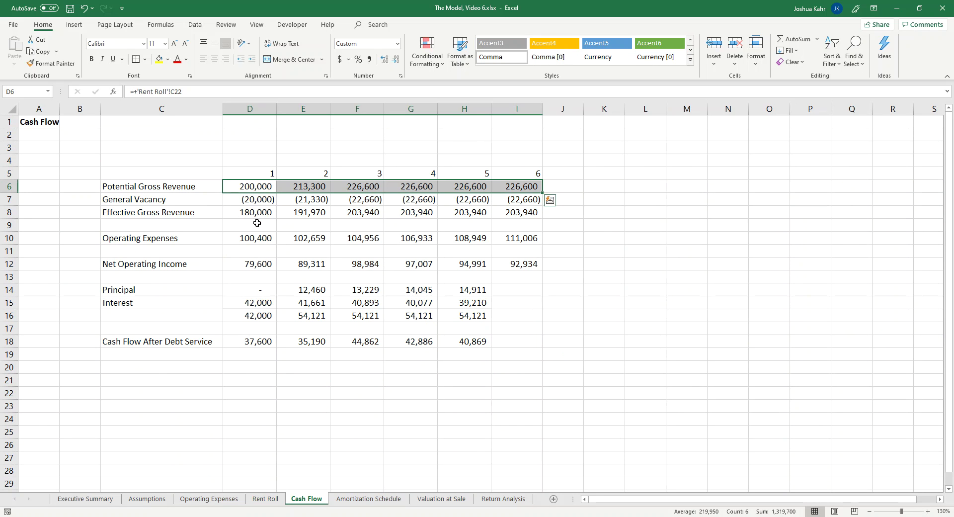
{"action": "left_click", "coordinate": [309, 184]}
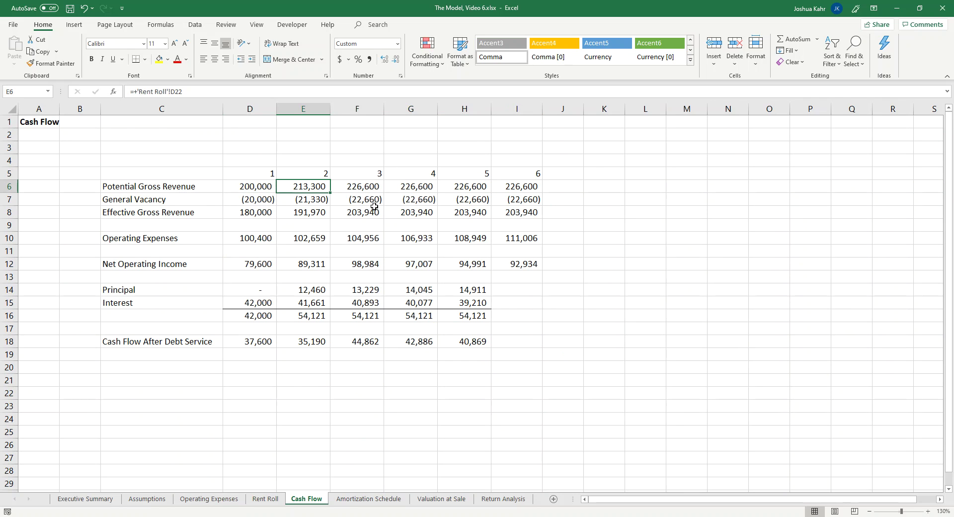
{"action": "left_click", "coordinate": [373, 189]}
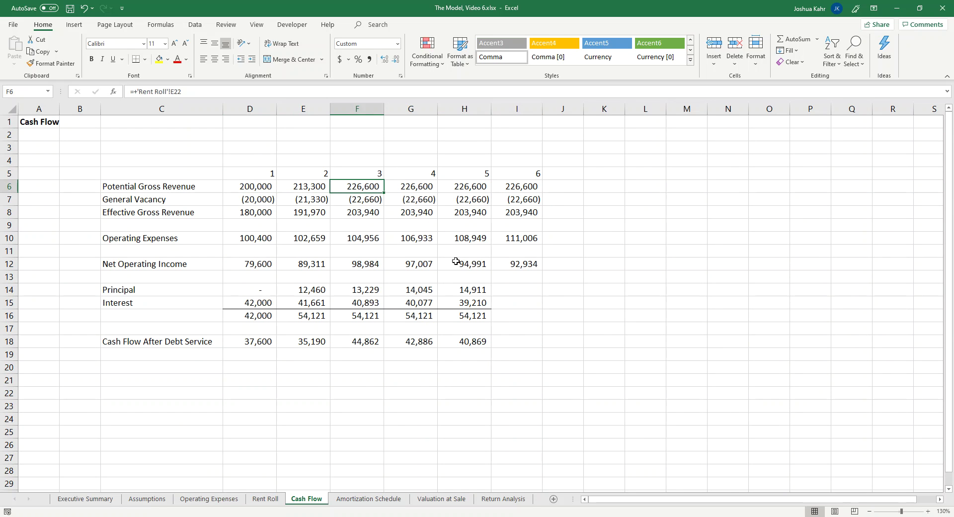
{"action": "left_click", "coordinate": [266, 293]}
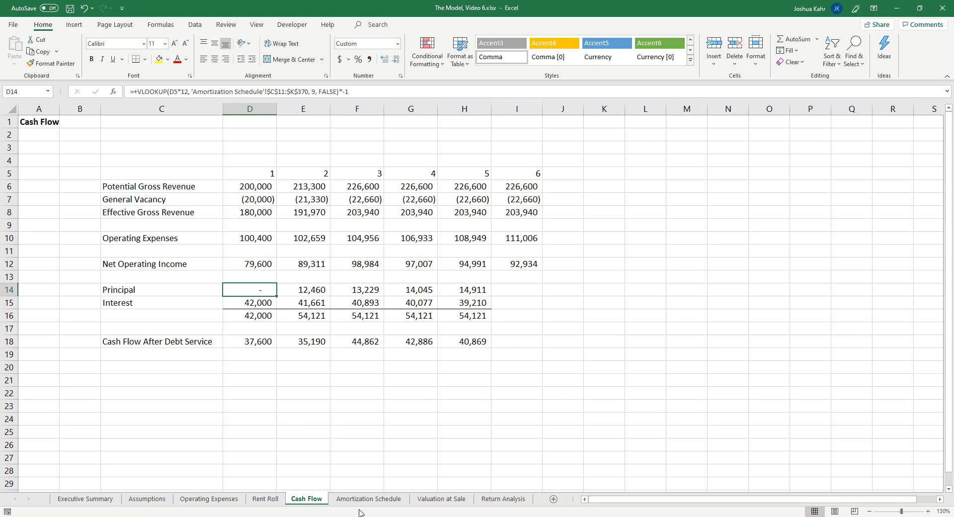
Step: On the Rent Roll sheet, check the month 3 Rent formula in E18 and Tenant 1's Current Rent input in C12
{"action": "left_click", "coordinate": [265, 498]}
{"action": "left_click", "coordinate": [292, 343]}
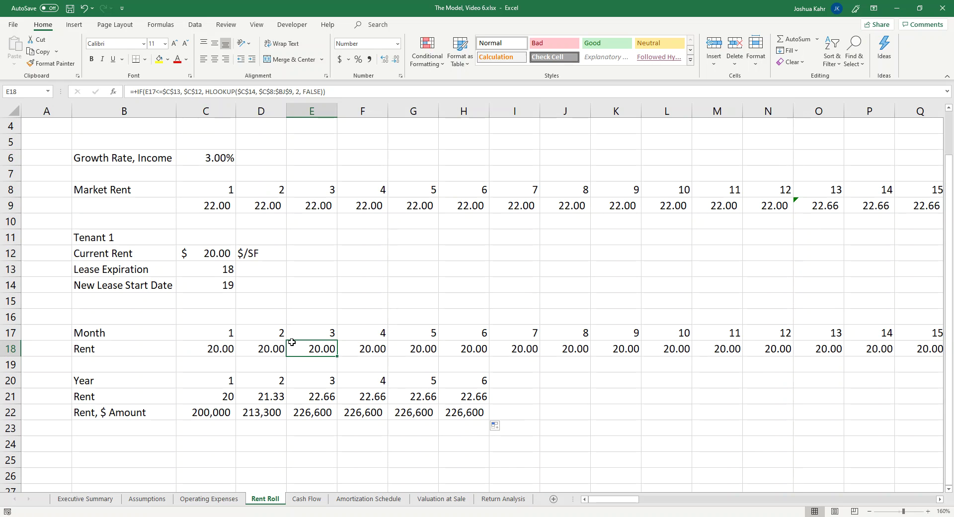
{"action": "scroll", "coordinate": [292, 342], "scroll_direction": "up", "scroll_amount": 1}
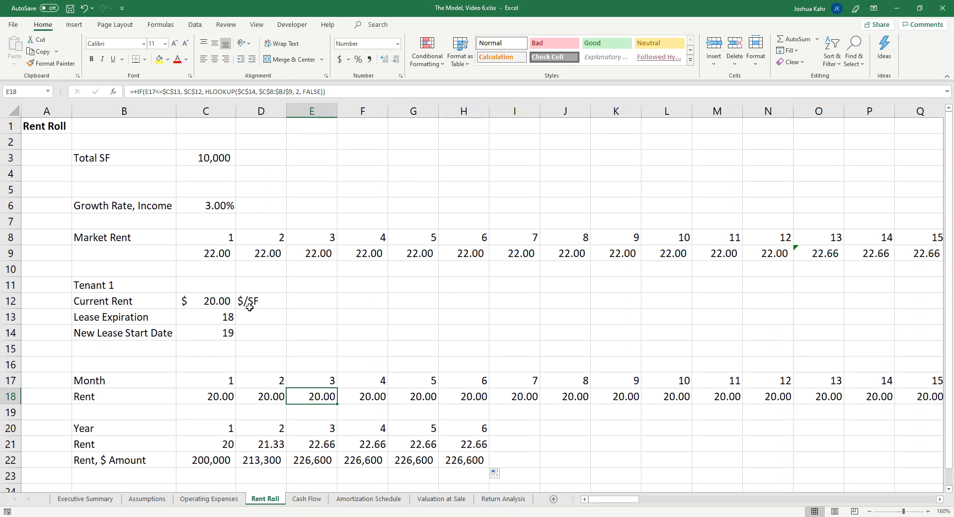
{"action": "left_click", "coordinate": [229, 301]}
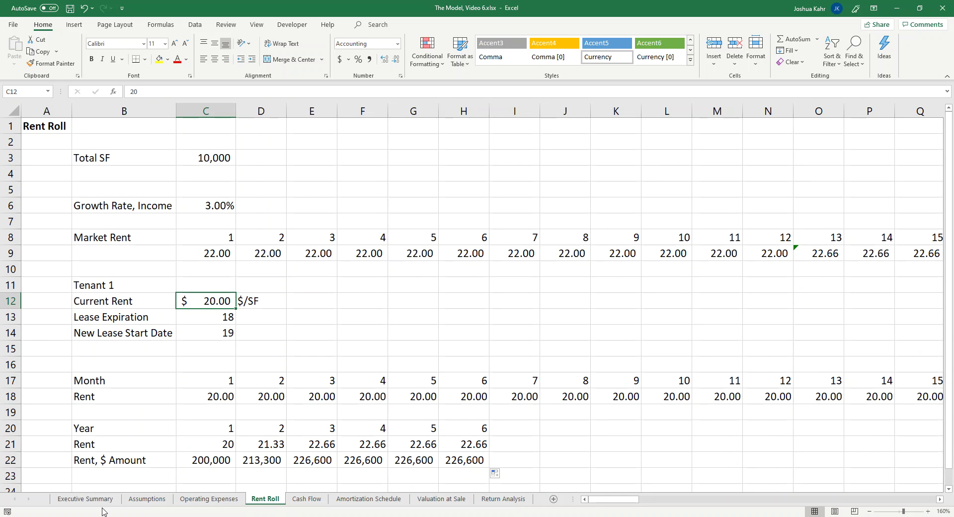
Step: Delete the Rent label, value and unit in C7:E7 on the Assumptions sheet
{"action": "left_click", "coordinate": [137, 500]}
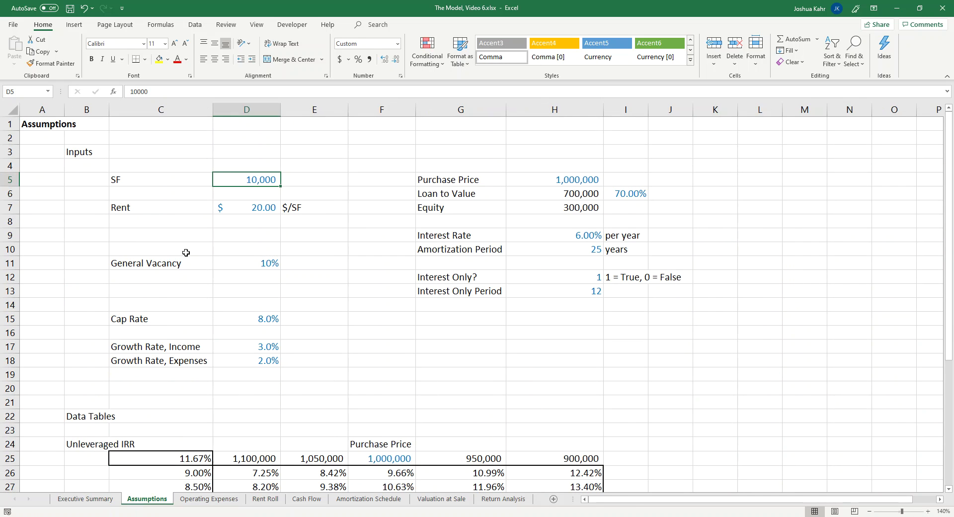
{"action": "left_click", "coordinate": [142, 203]}
{"action": "left_click_drag", "start_coordinate": [143, 204], "coordinate": [317, 205]}
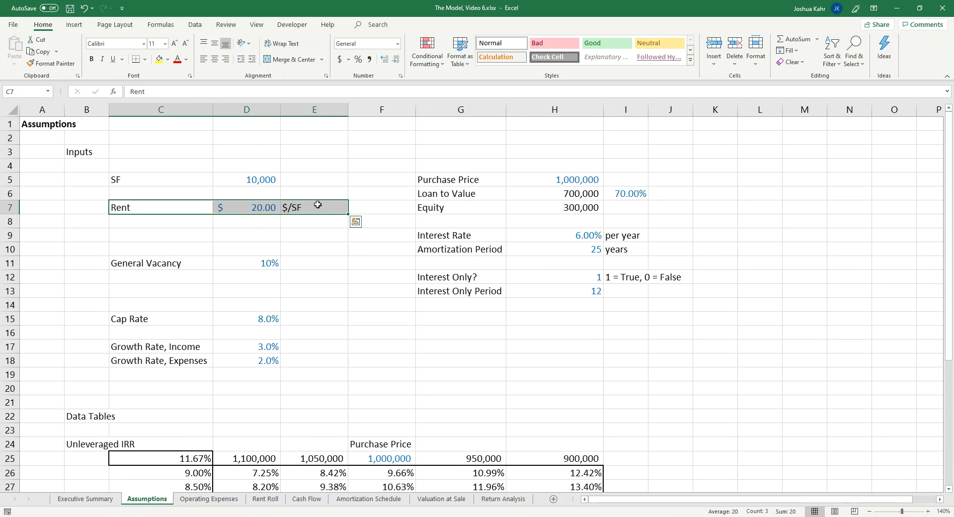
{"action": "key", "text": "Delete"}
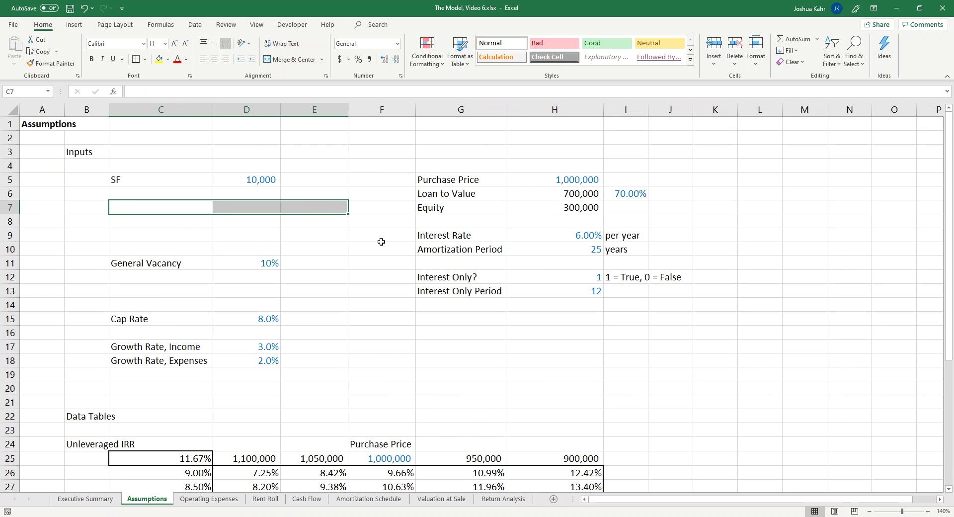
{"action": "scroll", "coordinate": [380, 240], "scroll_direction": "down", "scroll_amount": 4}
{"action": "scroll", "coordinate": [382, 242], "scroll_direction": "up", "scroll_amount": 4}
Step: Look at the Operating Expenses sheet, and check the Growth Rate, Income and Total SF links on the Rent Roll sheet
{"action": "left_click", "coordinate": [219, 499]}
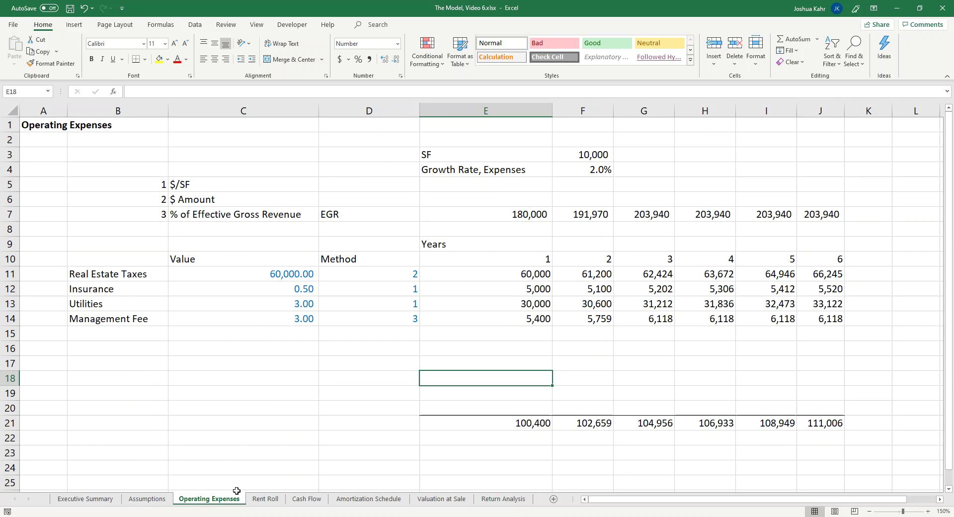
{"action": "left_click", "coordinate": [265, 498]}
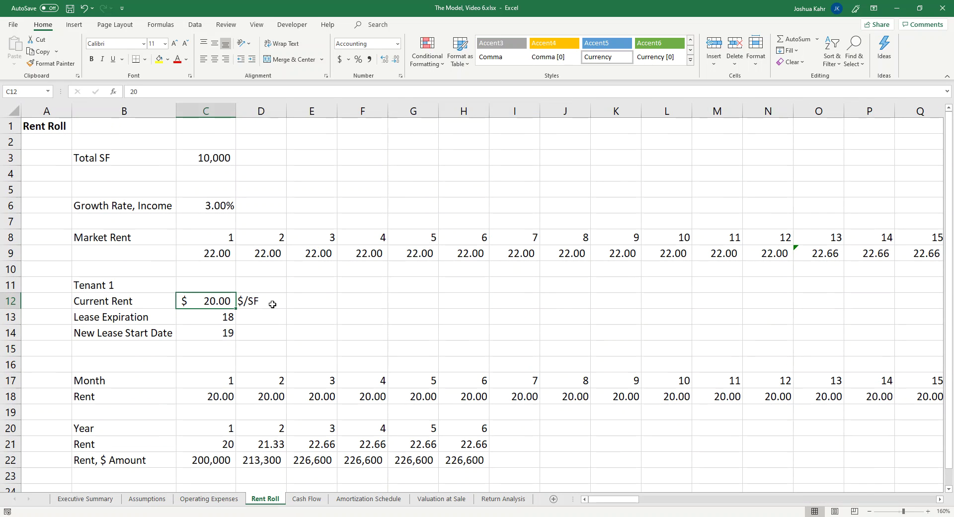
{"action": "left_click", "coordinate": [212, 205]}
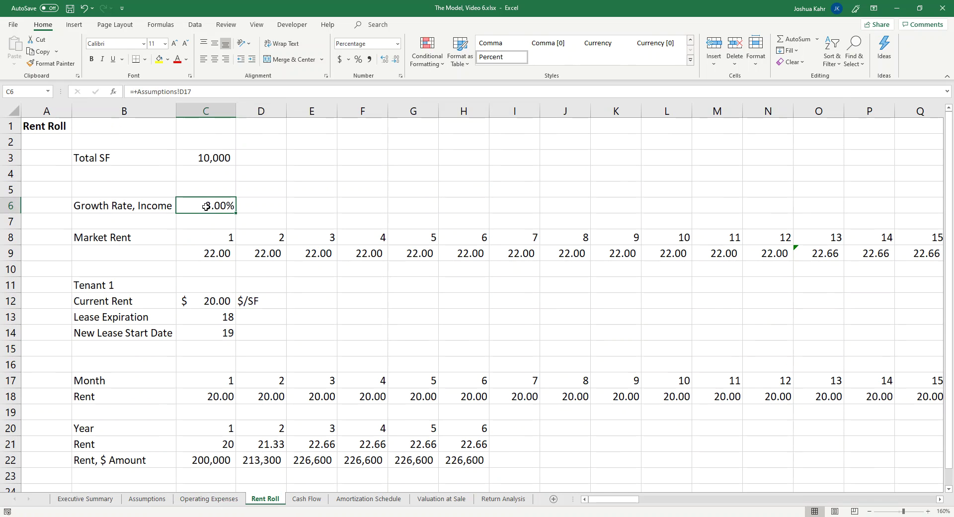
{"action": "left_click", "coordinate": [212, 158]}
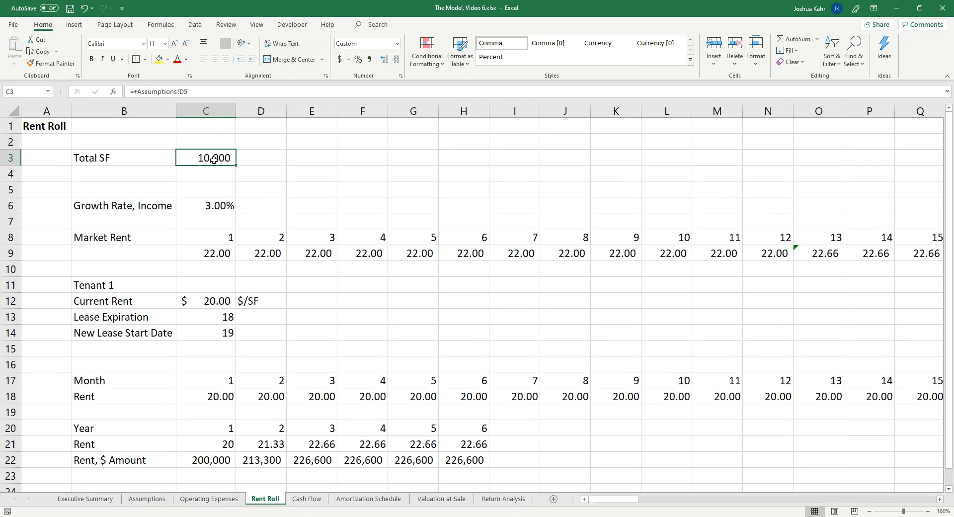
Step: Mark the month 1 Market Rent in C9 as a hard-coded input with a blue font color
{"action": "left_click", "coordinate": [216, 251]}
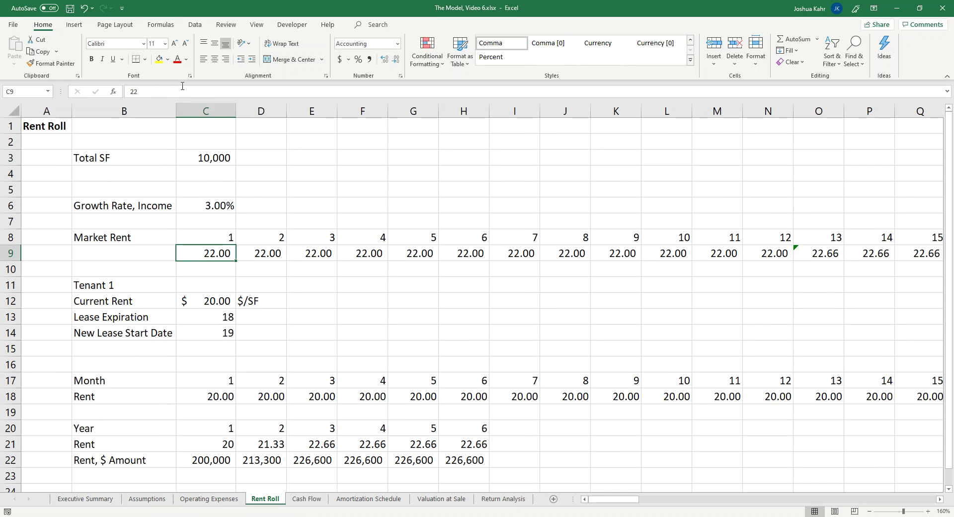
{"action": "left_click", "coordinate": [168, 59]}
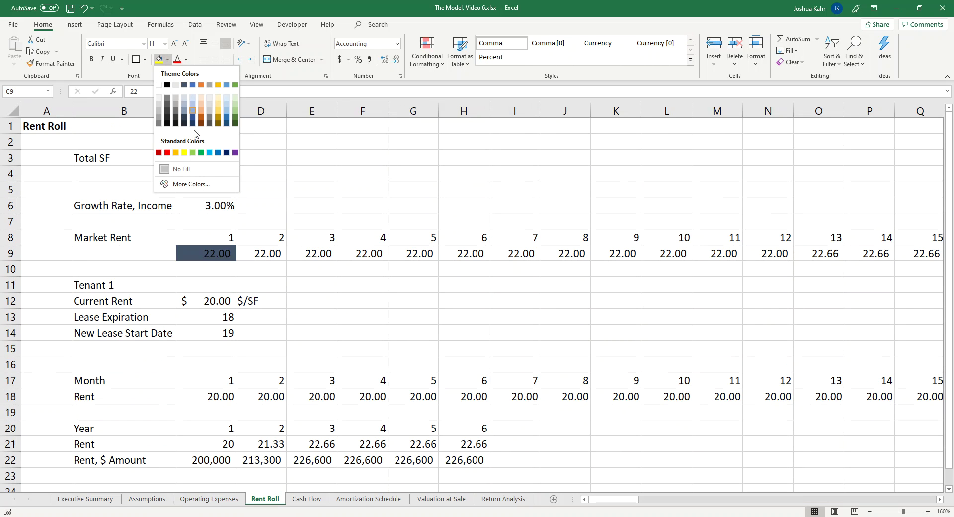
{"action": "left_click", "coordinate": [186, 59]}
{"action": "left_click", "coordinate": [236, 167]}
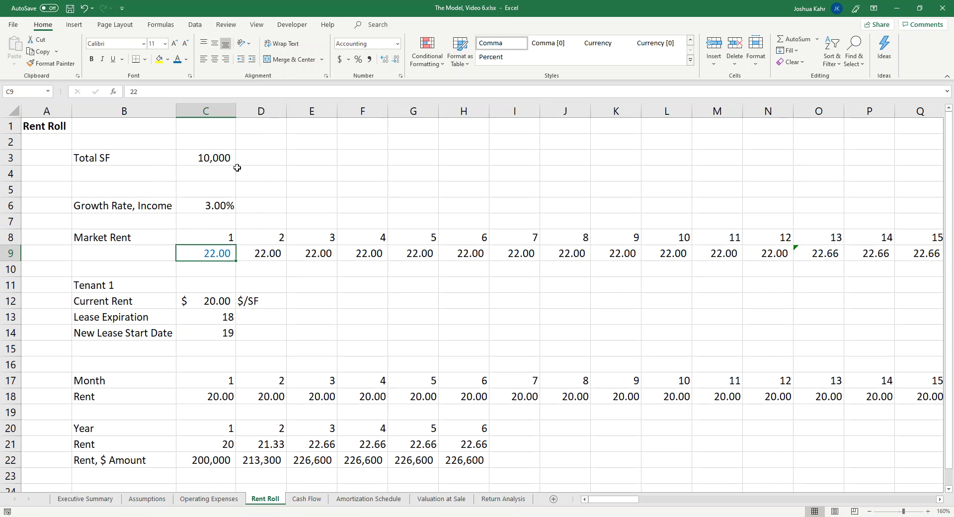
Step: Apply the same blue input font color to Tenant 1's Current Rent in C12 and Lease Expiration in C13
{"action": "left_click", "coordinate": [222, 301]}
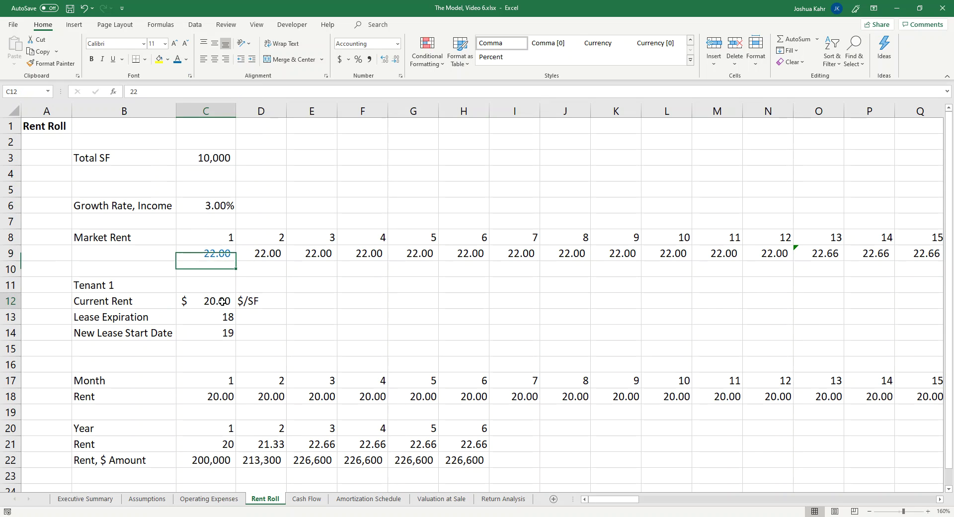
{"action": "left_click", "coordinate": [178, 59]}
{"action": "left_click", "coordinate": [229, 314]}
{"action": "left_click", "coordinate": [177, 59]}
{"action": "left_click", "coordinate": [298, 300]}
{"action": "left_click", "coordinate": [260, 319]}
{"action": "left_click", "coordinate": [255, 334]}
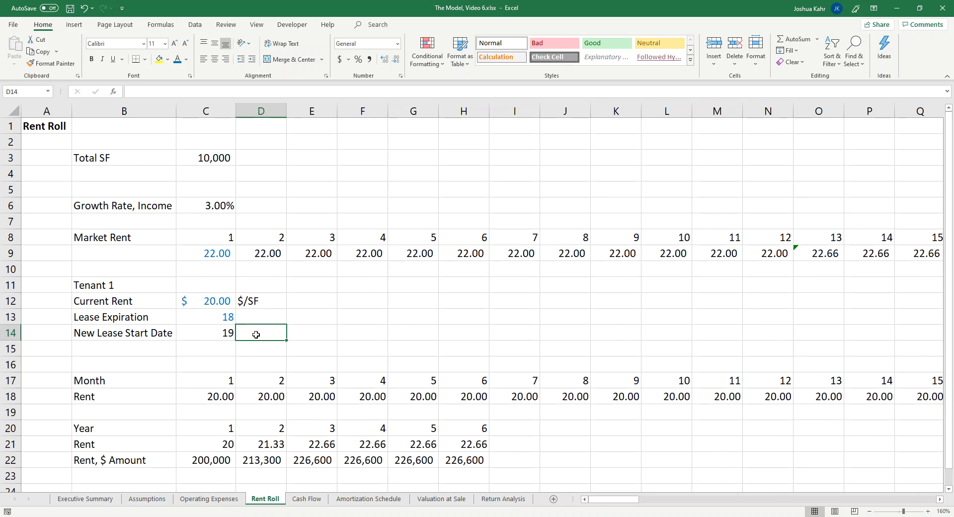
Step: Inspect the Rent Roll formulas in formula view, restore the values, and look over the Assumptions and Executive Summary sheets
{"action": "key", "text": "ctrl+grave"}
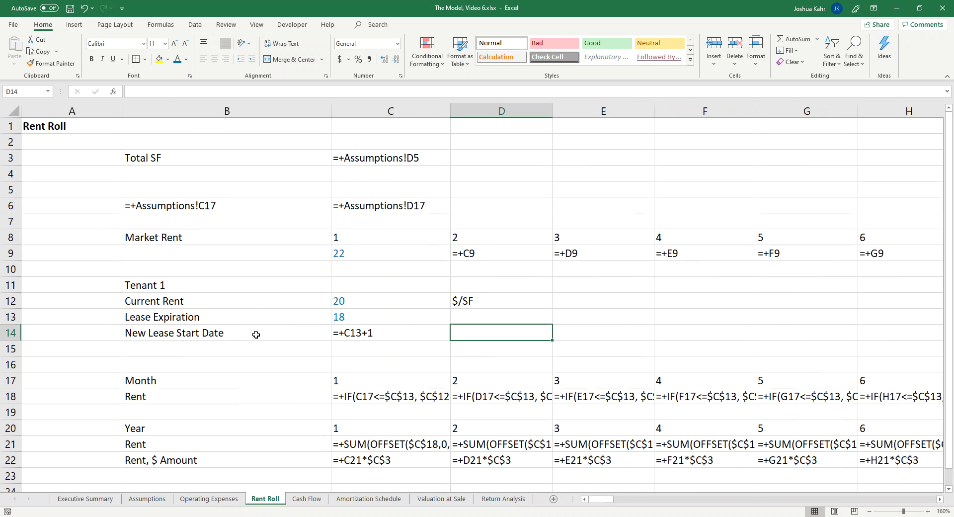
{"action": "key", "text": "ctrl+grave"}
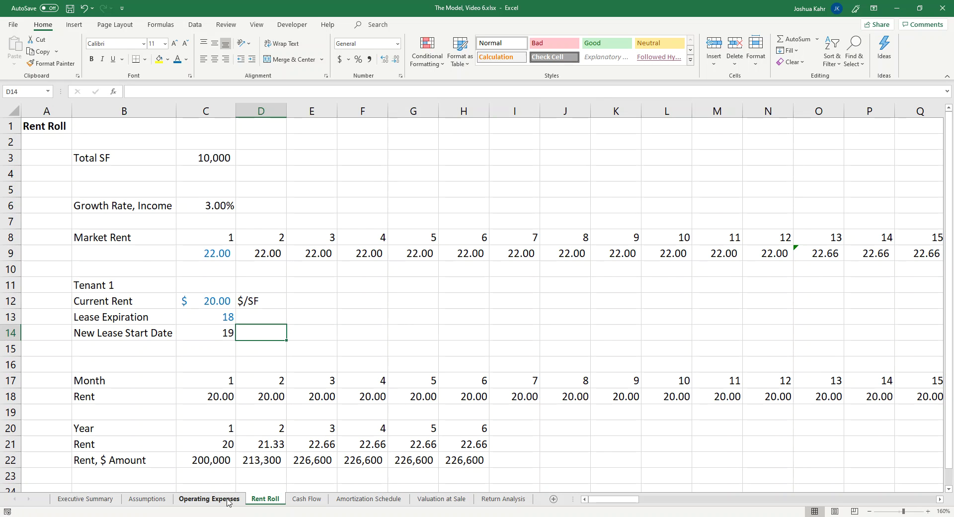
{"action": "left_click", "coordinate": [147, 498]}
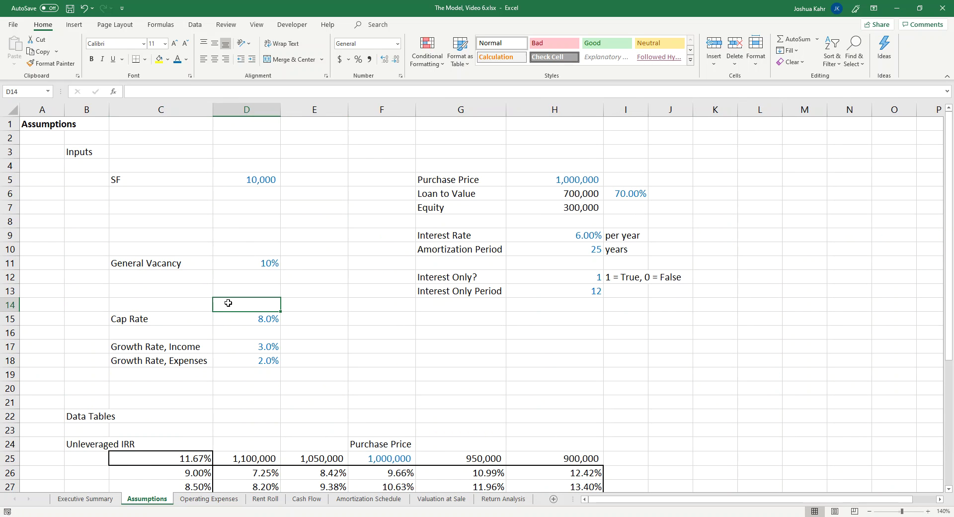
{"action": "left_click", "coordinate": [108, 500]}
{"action": "left_click", "coordinate": [129, 223]}
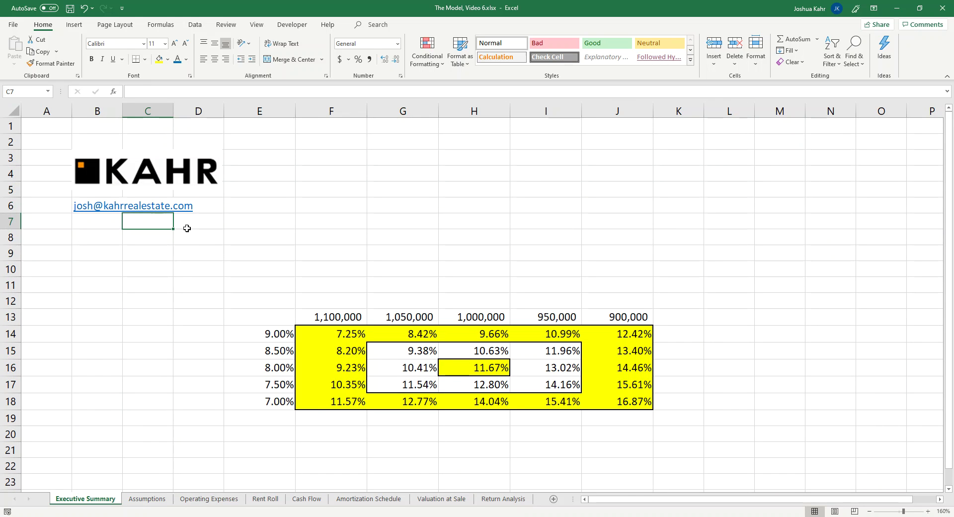